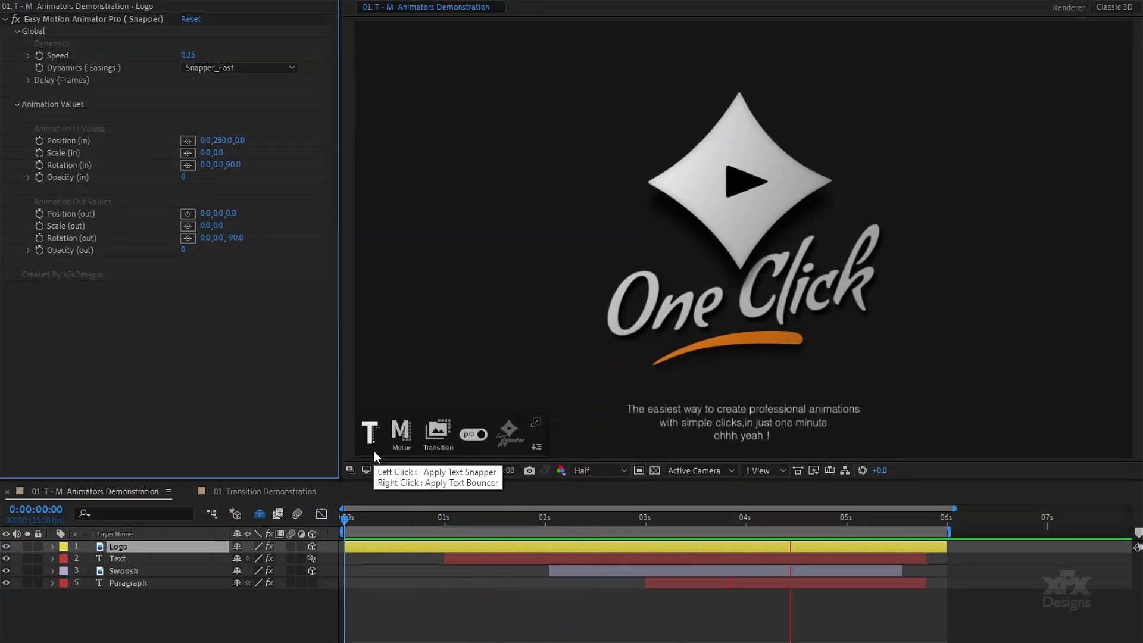
Switch to the 01. T - M Animators comp and return to the start of the timeline.
{"action": "left_click", "coordinate": [245, 493]}
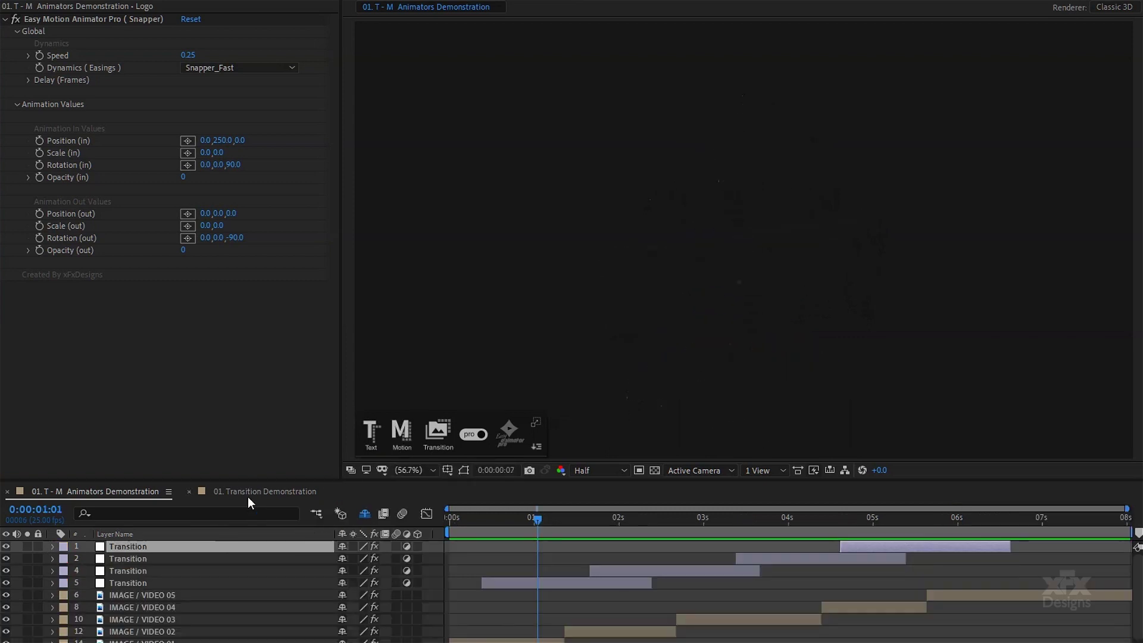
{"action": "key", "text": "Home"}
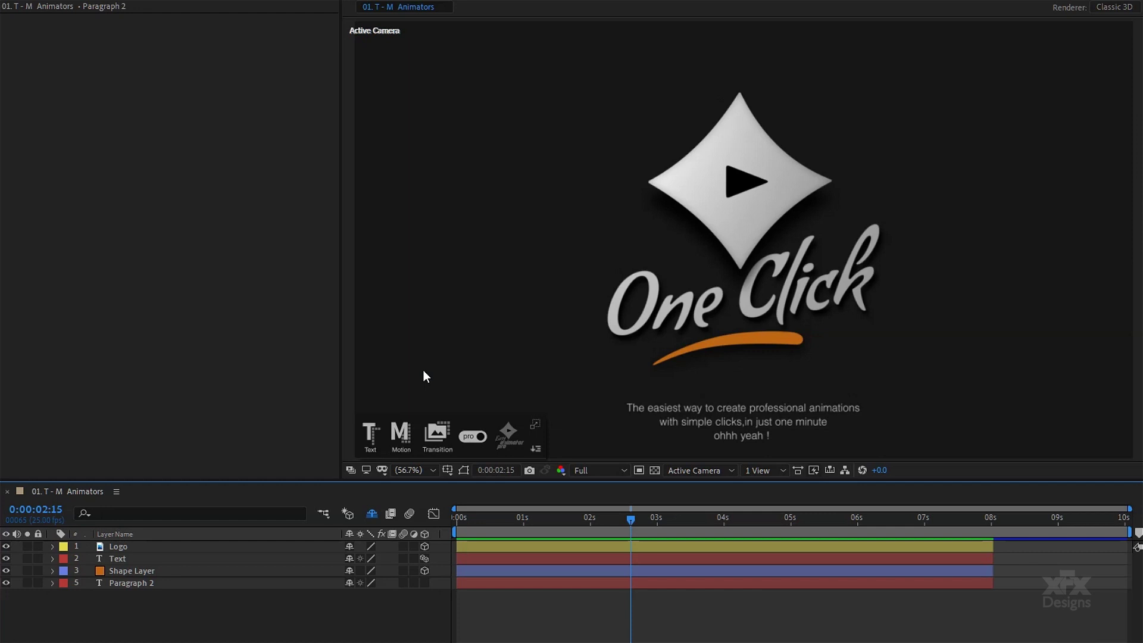
{"action": "left_click", "coordinate": [128, 547]}
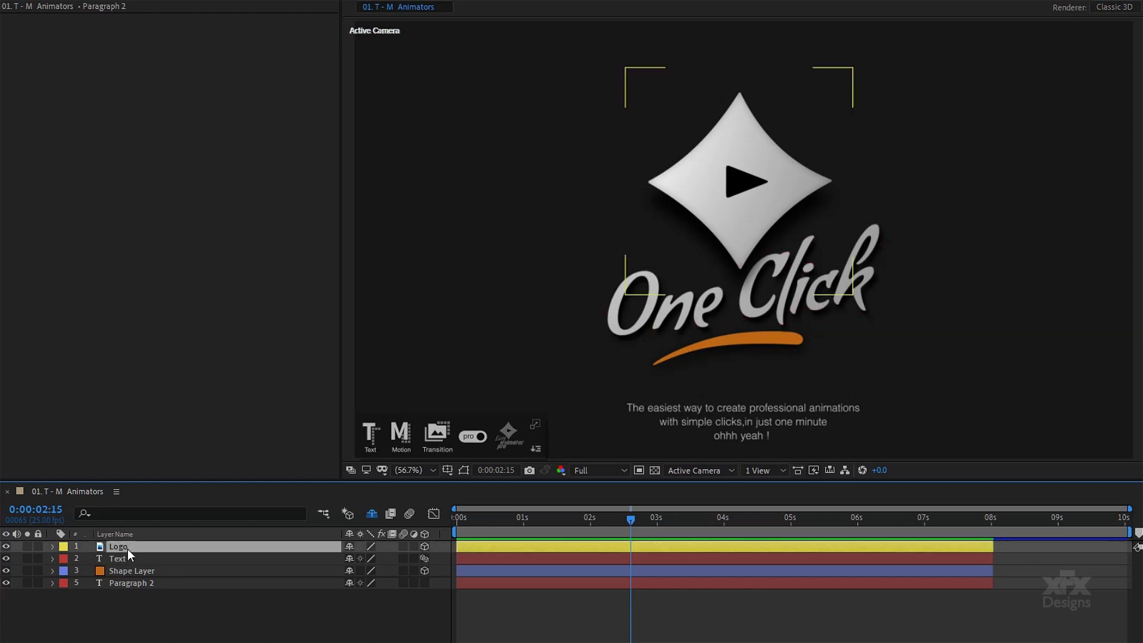
{"action": "left_click", "coordinate": [151, 560]}
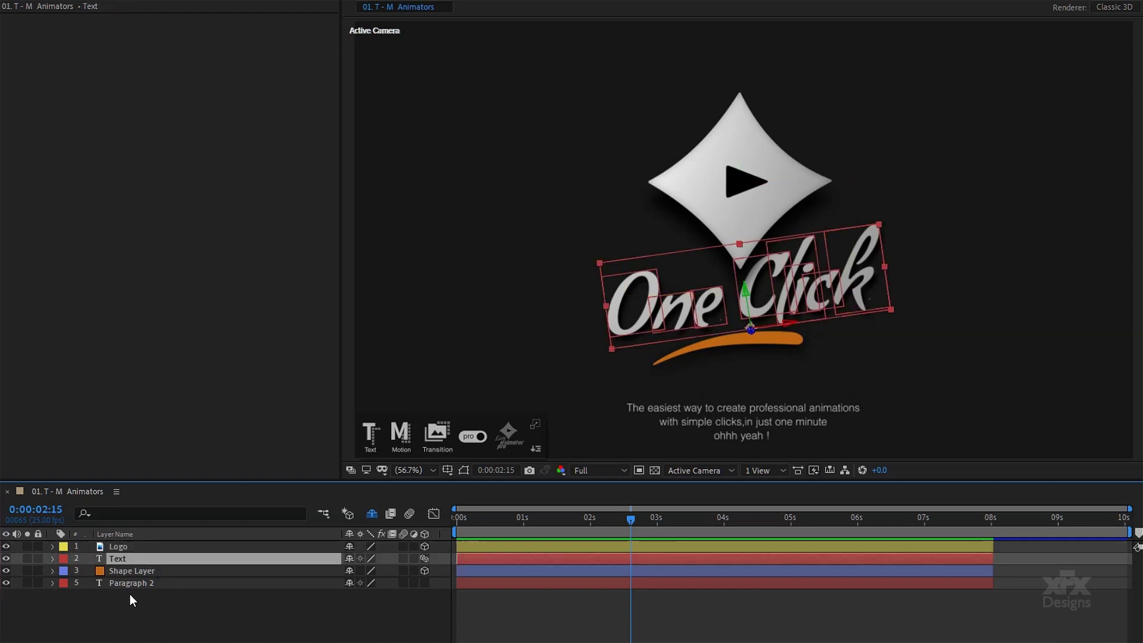
{"action": "left_click", "coordinate": [141, 573]}
{"action": "left_click", "coordinate": [186, 583]}
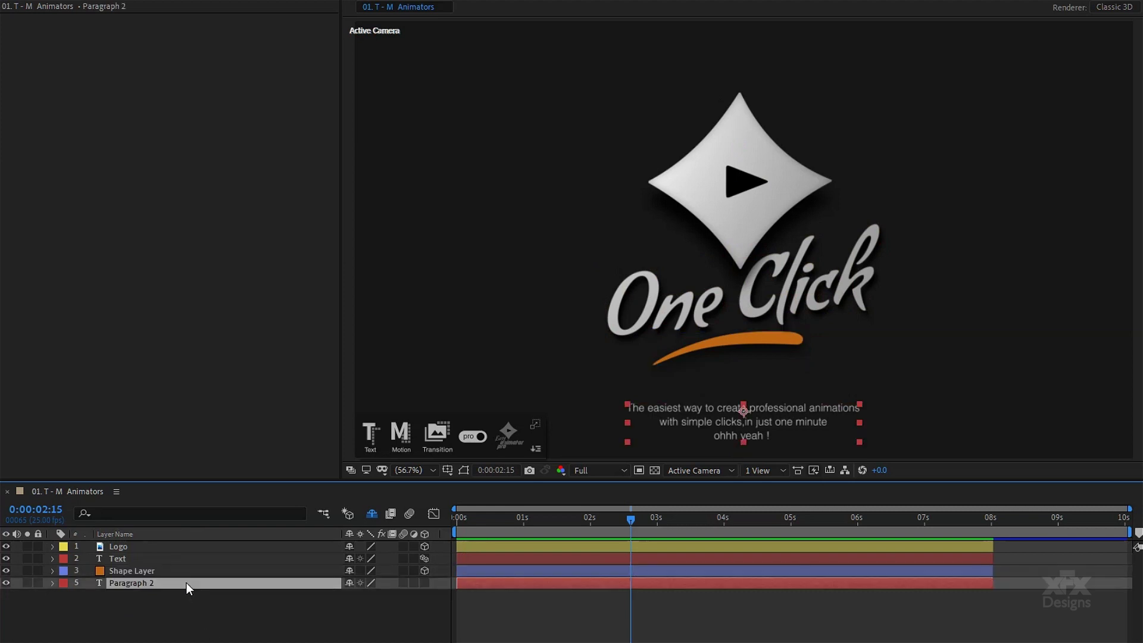
{"action": "left_click", "coordinate": [232, 624]}
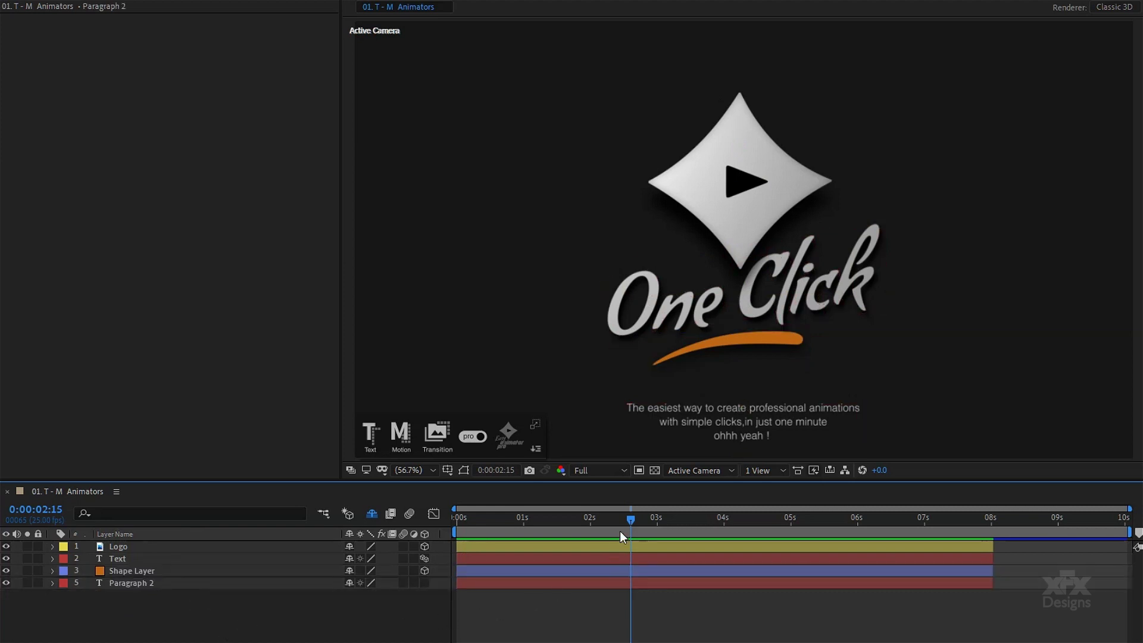
{"action": "left_click_drag", "start_coordinate": [622, 520], "coordinate": [462, 519]}
{"action": "left_click", "coordinate": [188, 548]}
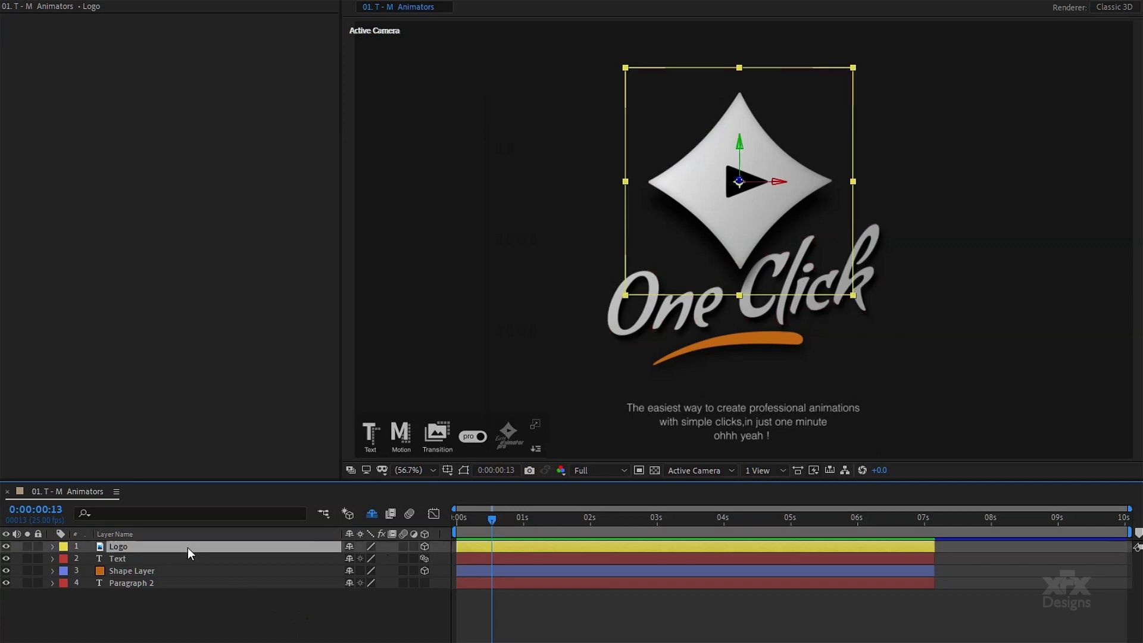
Apply the Snapper motion animation to the Logo layer and reveal its Animation Values.
{"action": "left_click", "coordinate": [404, 435]}
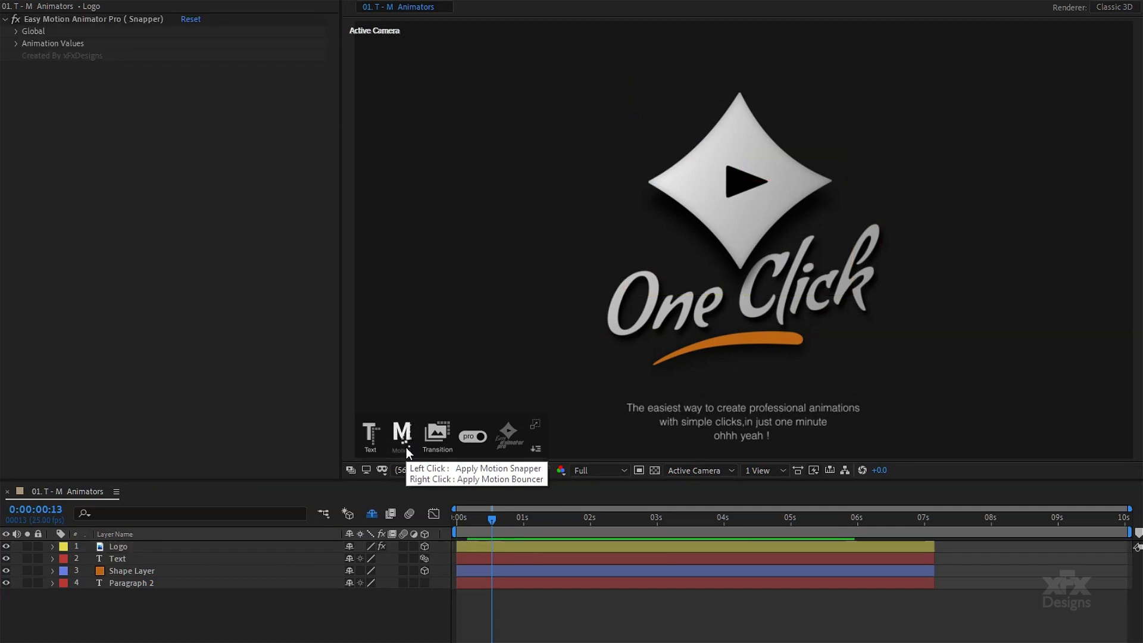
{"action": "left_click", "coordinate": [147, 19]}
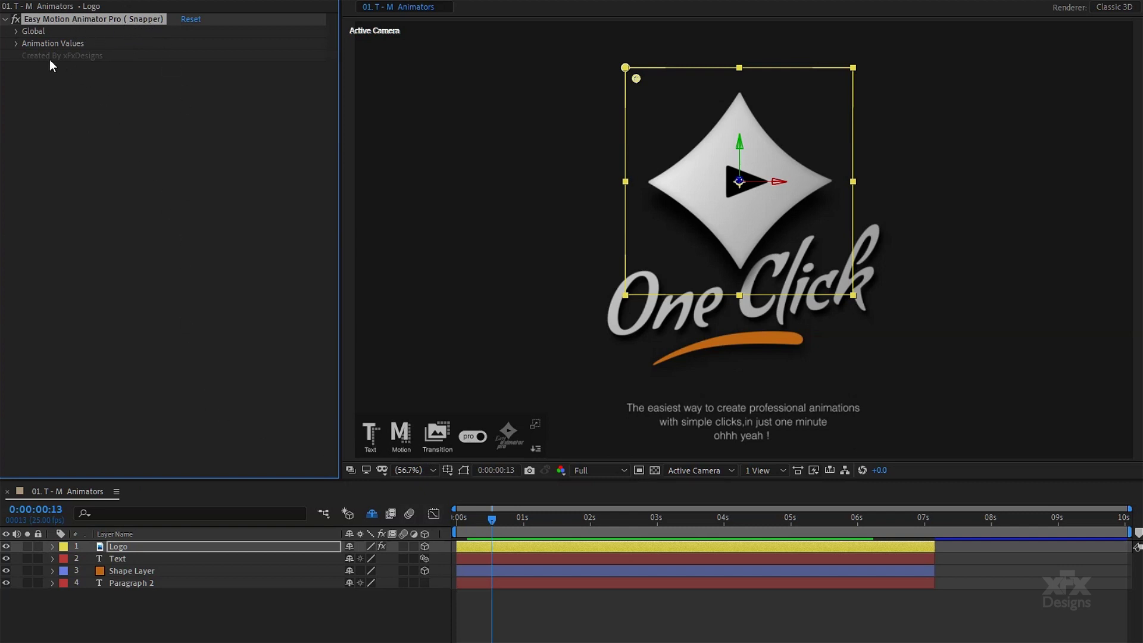
{"action": "left_click", "coordinate": [17, 43]}
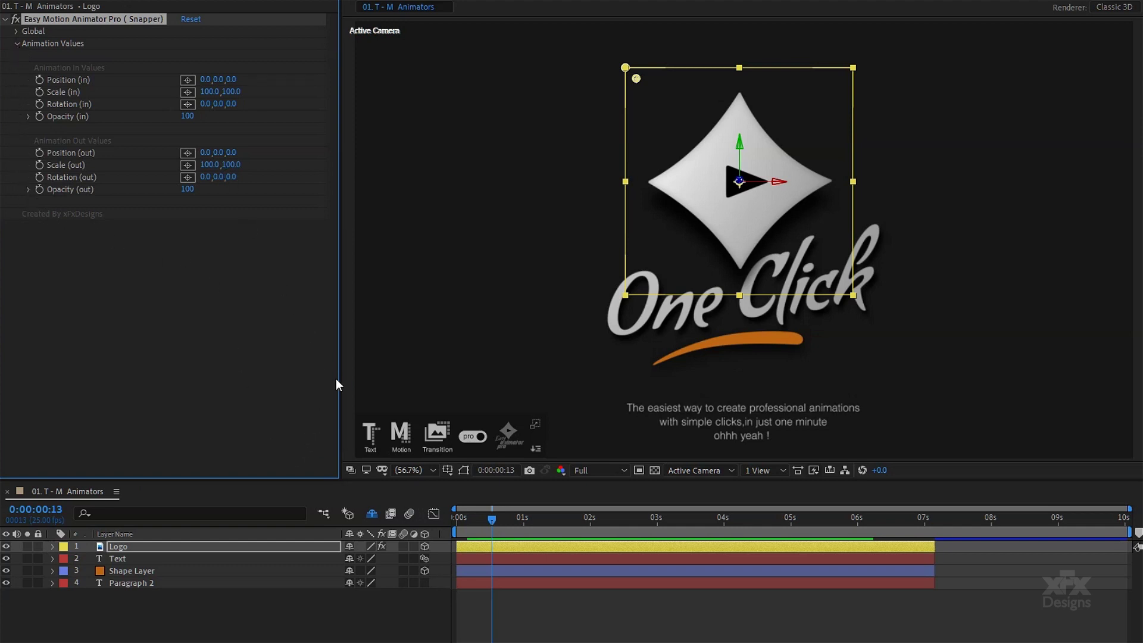
{"action": "left_click_drag", "start_coordinate": [493, 521], "coordinate": [468, 534]}
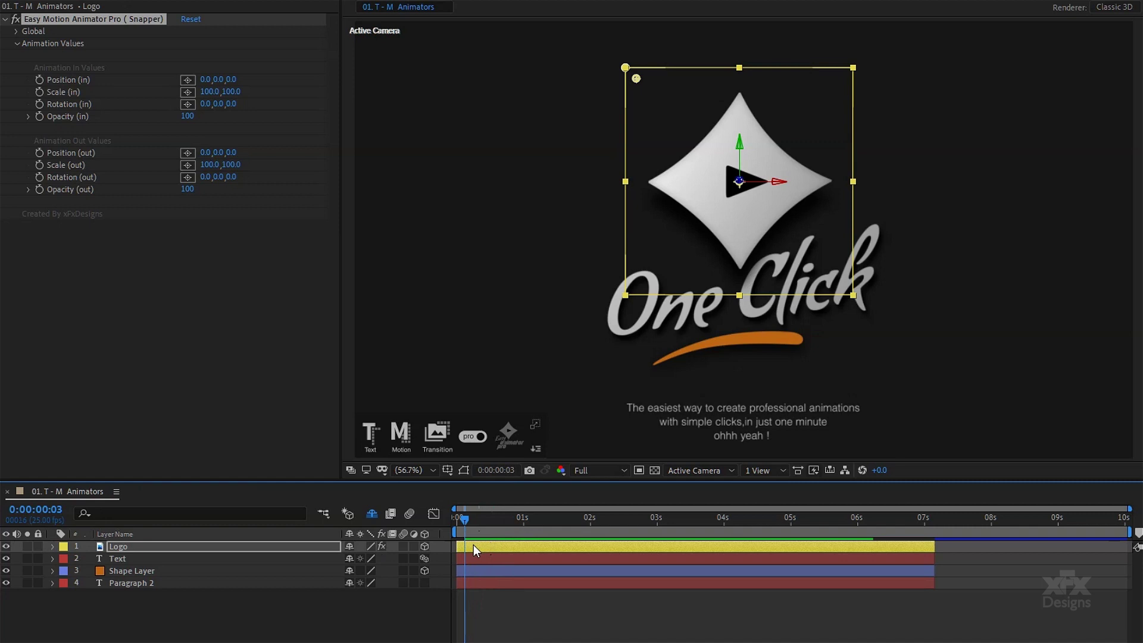
Set the logo's Position (in) Y to 250 and Scale (in) to 0.
{"action": "left_click", "coordinate": [220, 78]}
{"action": "type", "text": "250"}
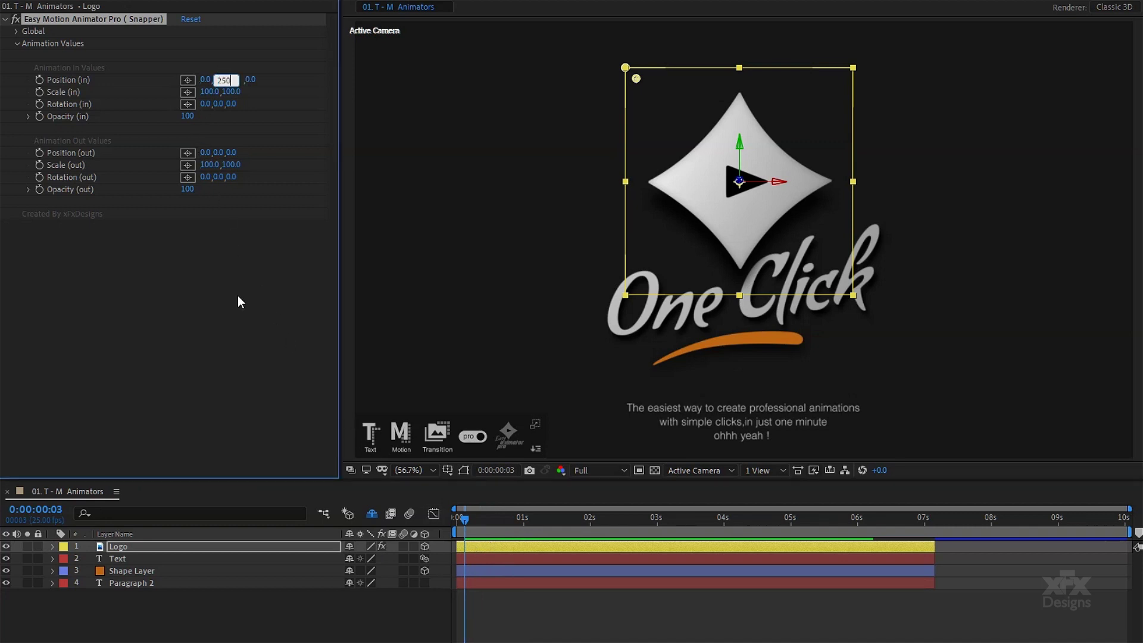
{"action": "key", "text": "Return"}
{"action": "left_click", "coordinate": [212, 87]}
{"action": "type", "text": "0"}
{"action": "key", "text": "Return"}
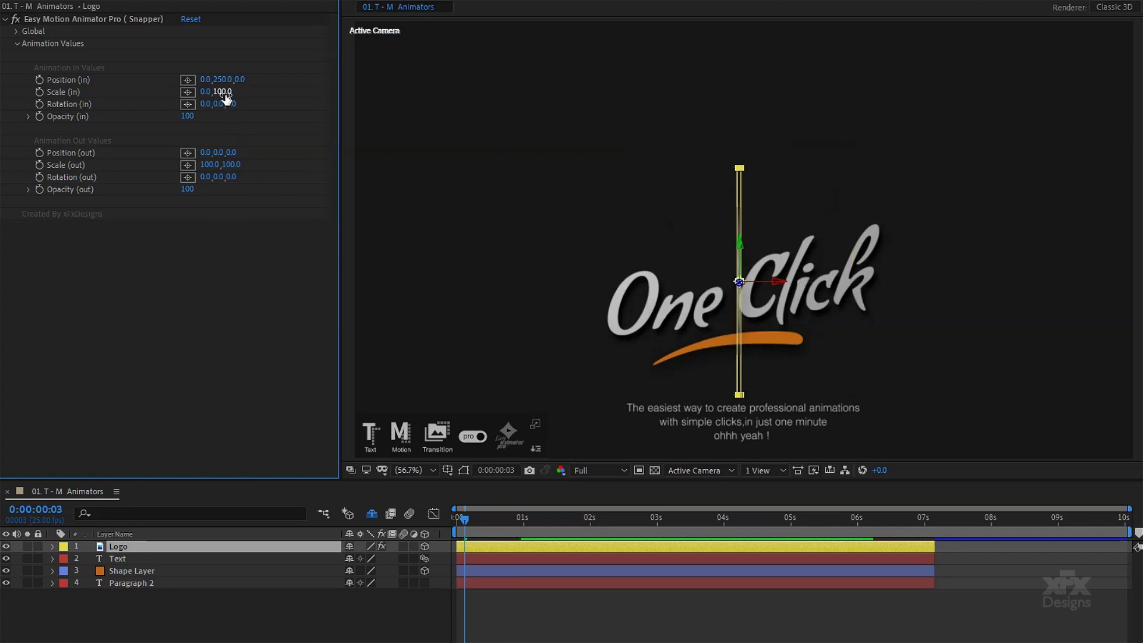
Set Rotation (in) Z to 90 and Opacity (in) to 0, then preview the intro.
{"action": "left_click", "coordinate": [231, 104]}
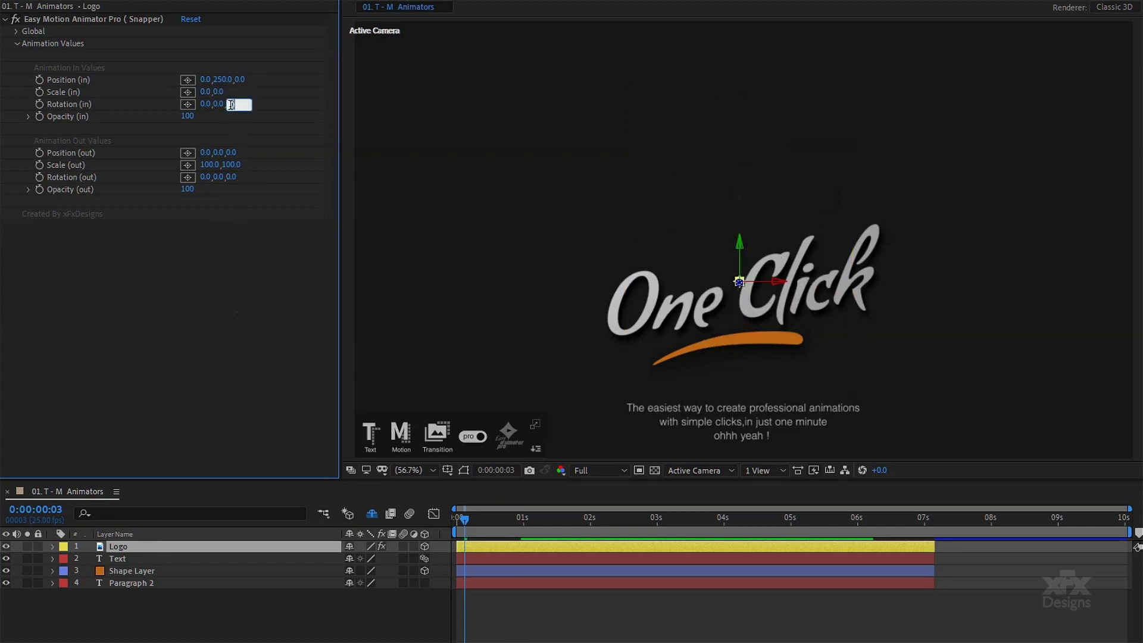
{"action": "type", "text": "90"}
{"action": "key", "text": "Return"}
{"action": "left_click", "coordinate": [187, 116]}
{"action": "type", "text": "0"}
{"action": "key", "text": "Return"}
{"action": "mouse_move", "coordinate": [464, 522]}
{"action": "left_mouse_down"}
{"action": "mouse_move", "coordinate": [556, 524]}
{"action": "mouse_move", "coordinate": [452, 523]}
{"action": "left_mouse_up"}
{"action": "key", "text": "space"}
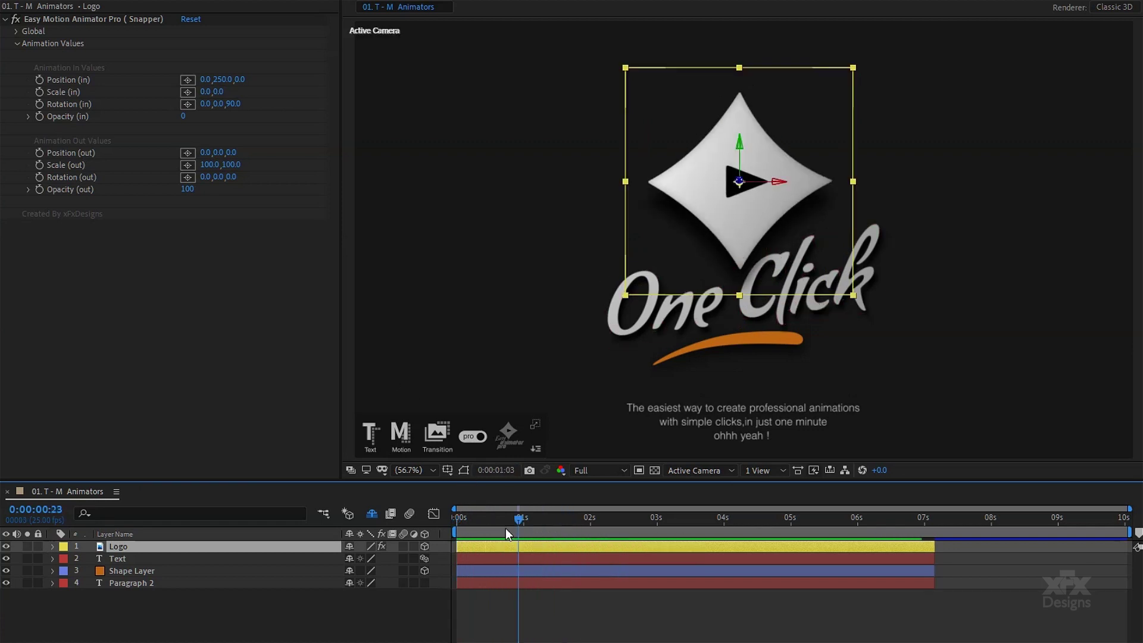
{"action": "key", "text": "space"}
{"action": "key", "text": "space"}
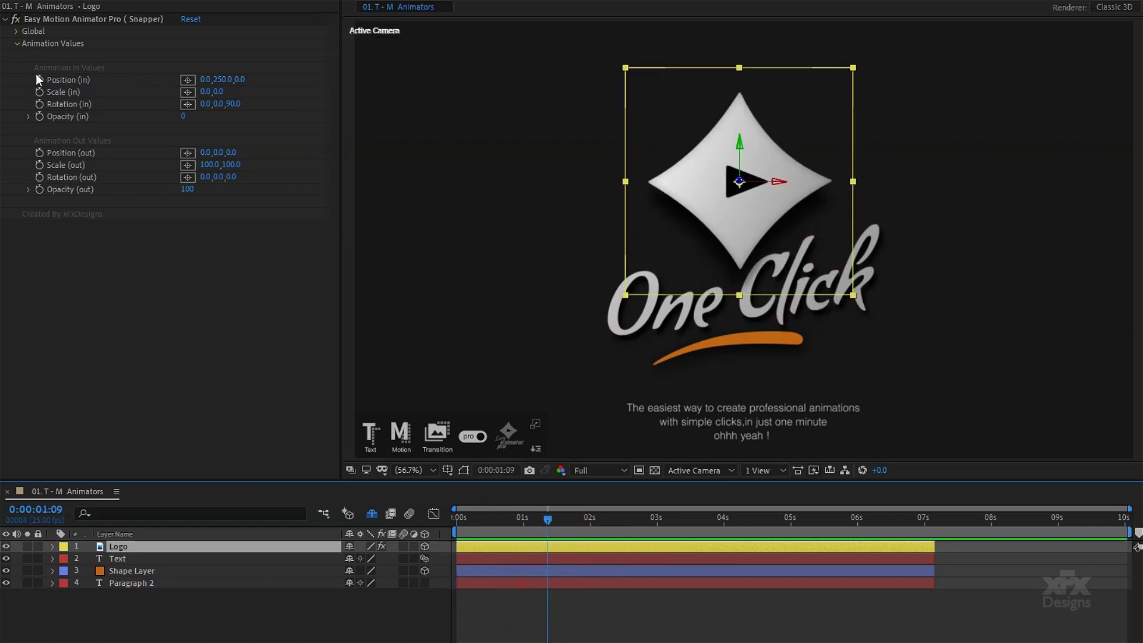
Keep Snapper_Fast easing in Global settings and reveal the Delay (Frames) group.
{"action": "left_click", "coordinate": [14, 32]}
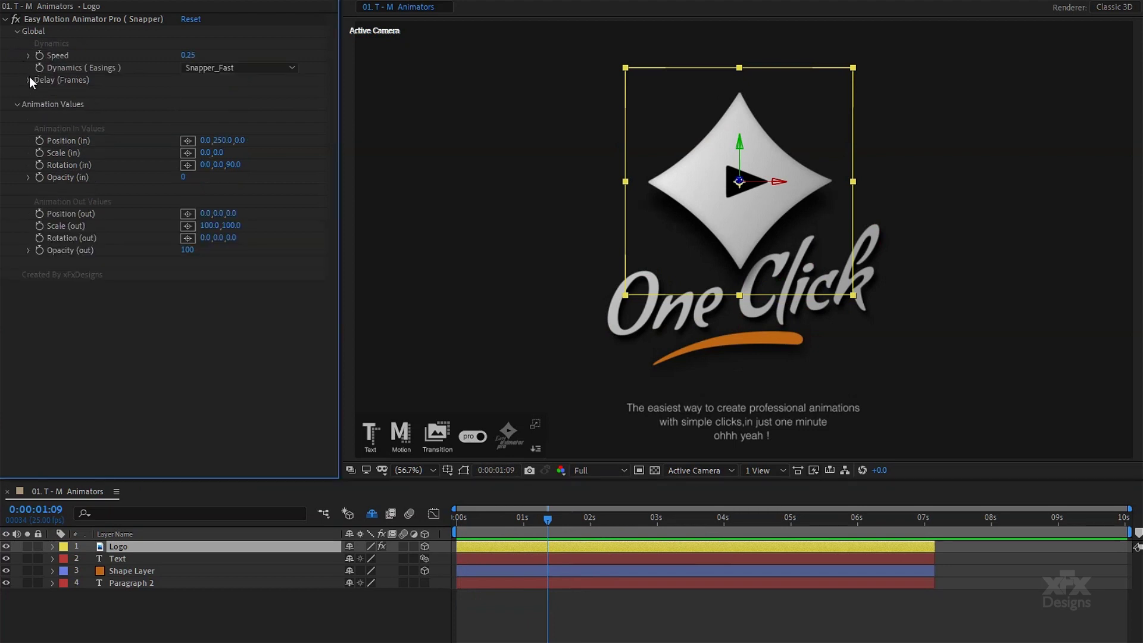
{"action": "left_click", "coordinate": [216, 68]}
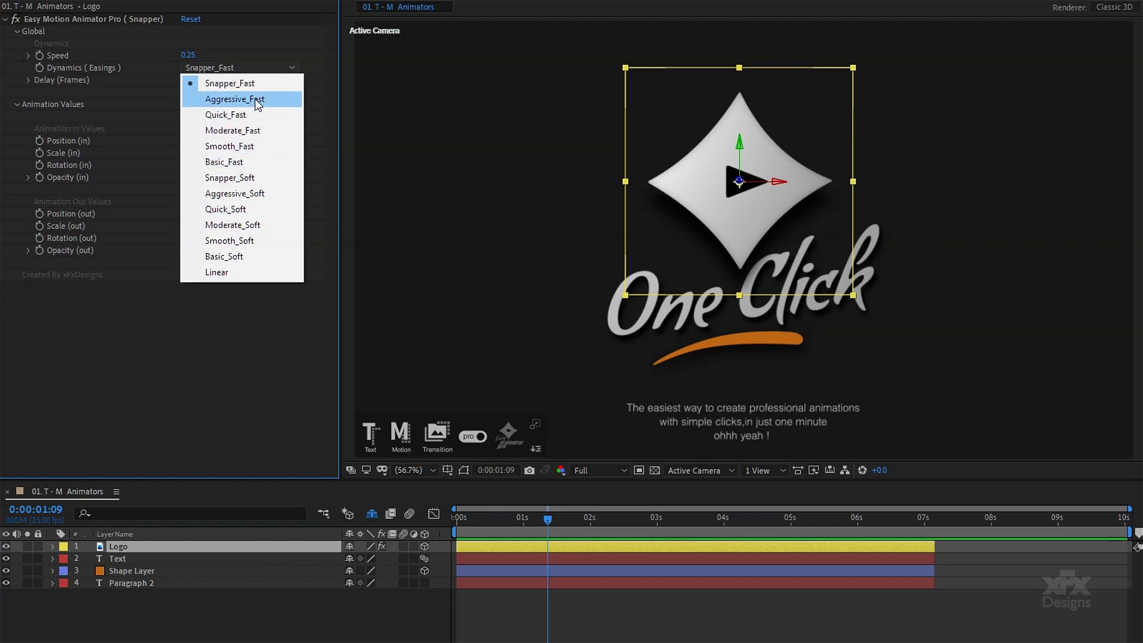
{"action": "left_click", "coordinate": [27, 81]}
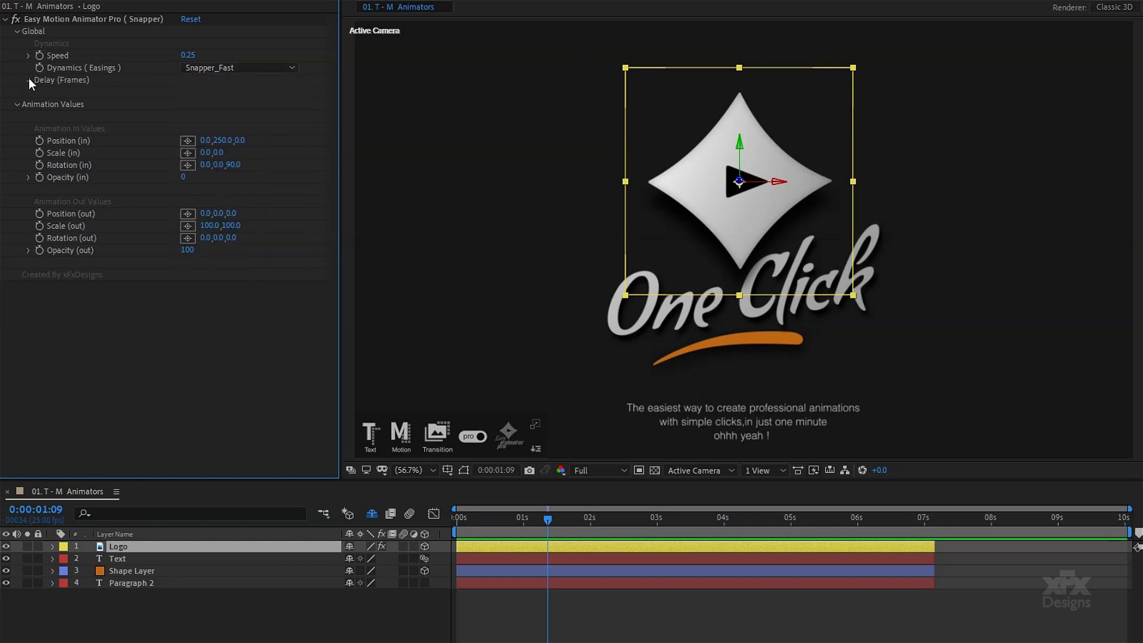
{"action": "left_click", "coordinate": [28, 79]}
{"action": "left_click", "coordinate": [238, 67]}
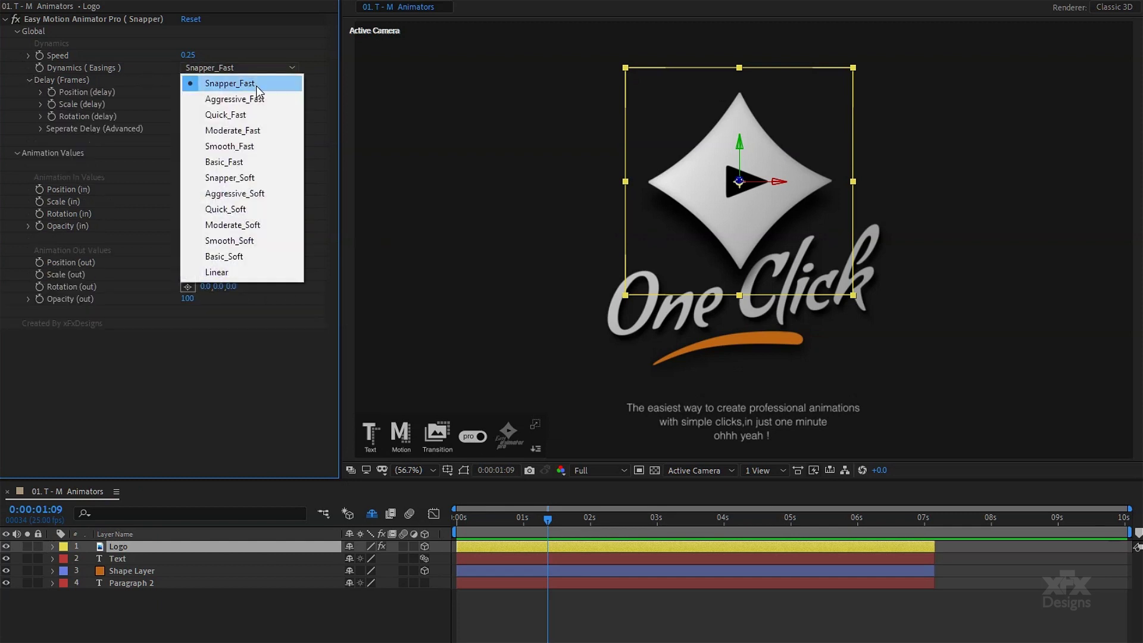
{"action": "left_click", "coordinate": [256, 86]}
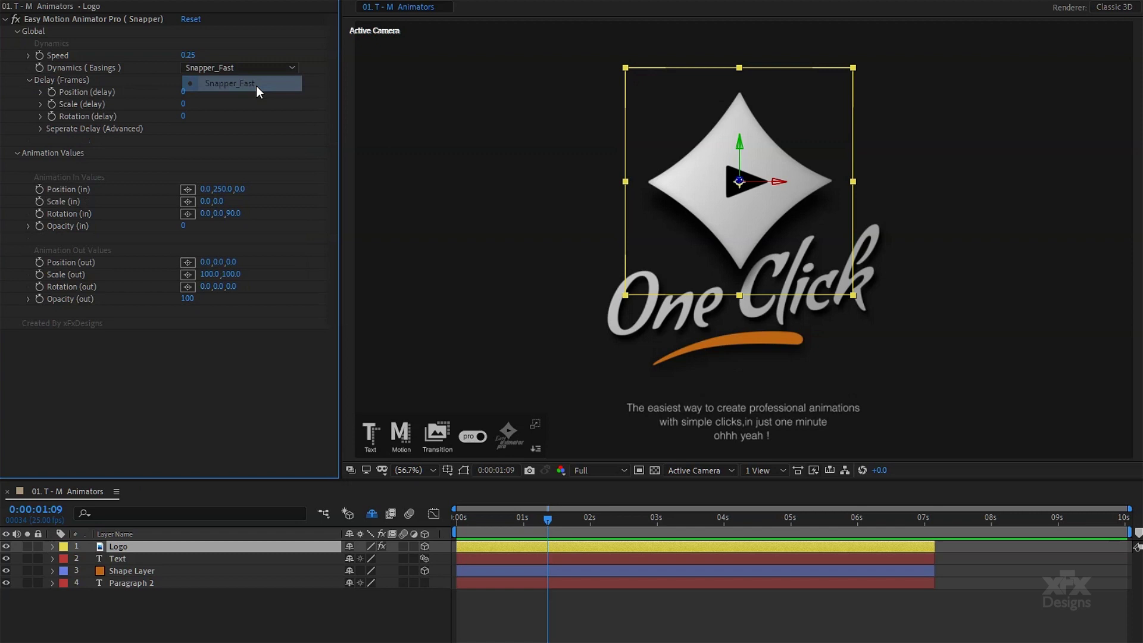
Set delays of Position 25, Scale 5 and Rotation 15 frames, then preview.
{"action": "left_click", "coordinate": [186, 93]}
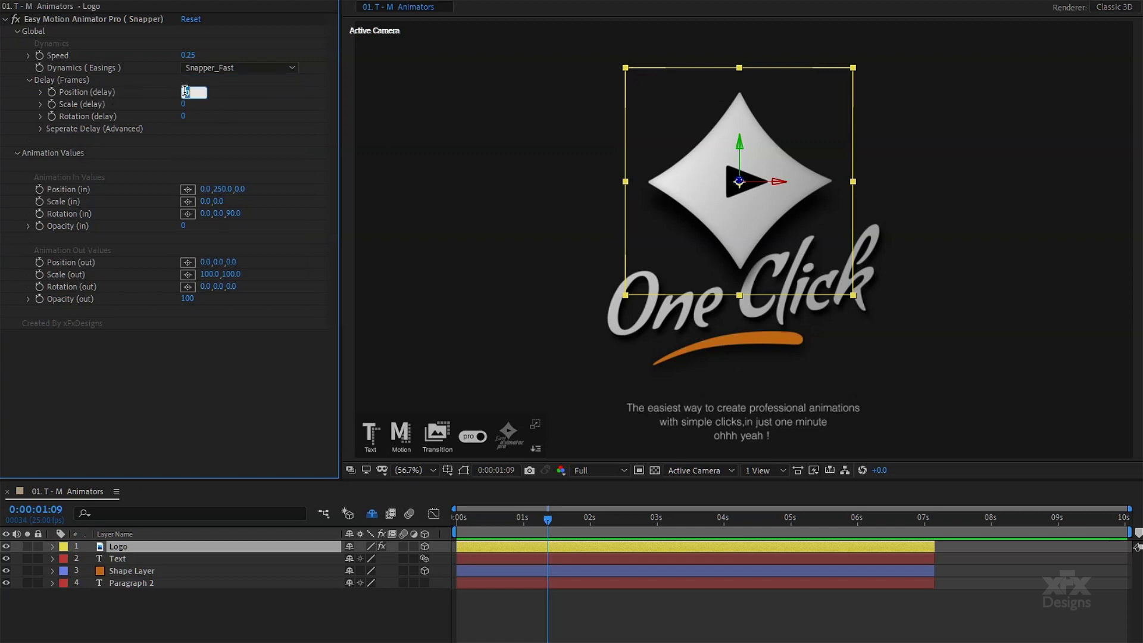
{"action": "type", "text": "25"}
{"action": "left_click", "coordinate": [184, 104]}
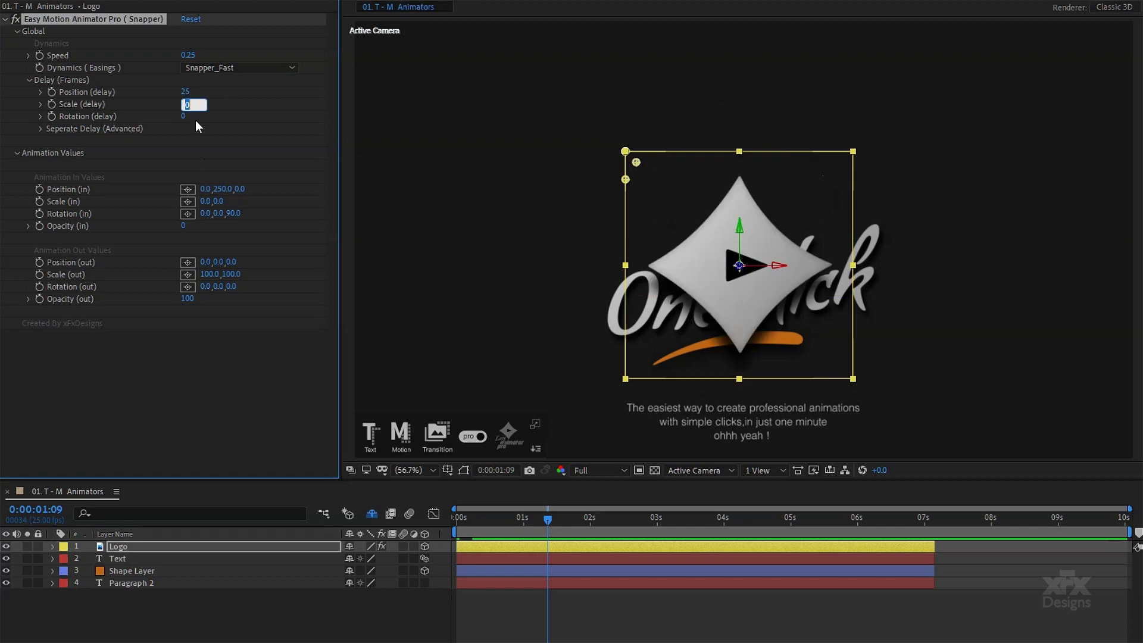
{"action": "type", "text": "5"}
{"action": "key", "text": "Return"}
{"action": "type", "text": "15"}
{"action": "key", "text": "Return"}
{"action": "left_click_drag", "start_coordinate": [546, 518], "coordinate": [512, 520]}
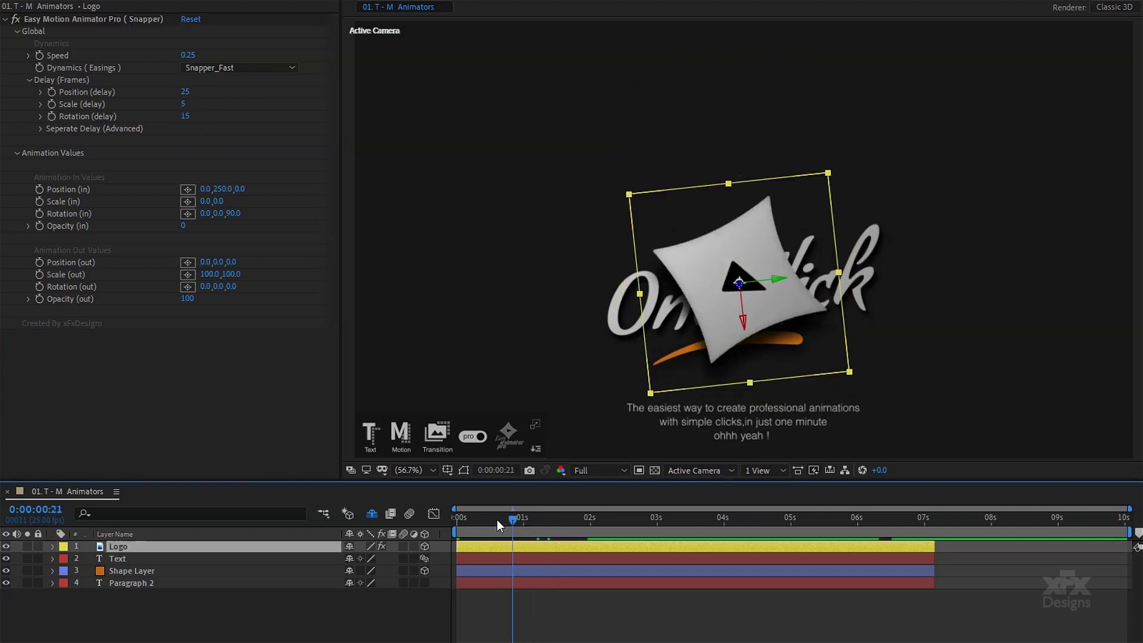
{"action": "key", "text": "space"}
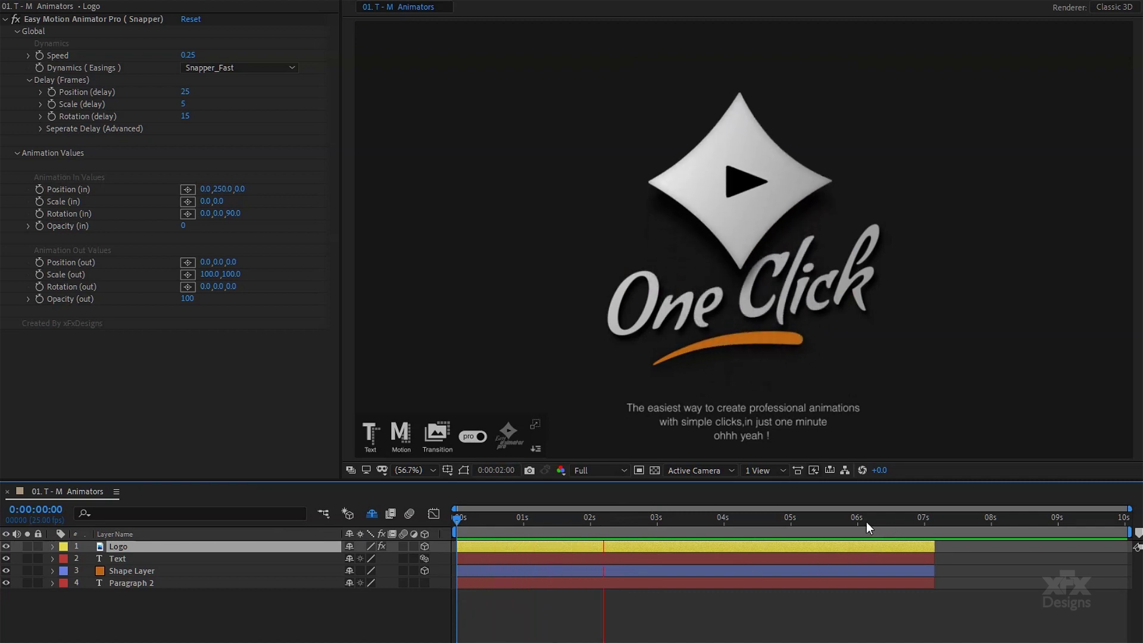
Near 0:00:06:19, set the logo's out-values to Scale 0, Rotation -90 and Opacity 0.
{"action": "left_click_drag", "start_coordinate": [869, 520], "coordinate": [908, 521]}
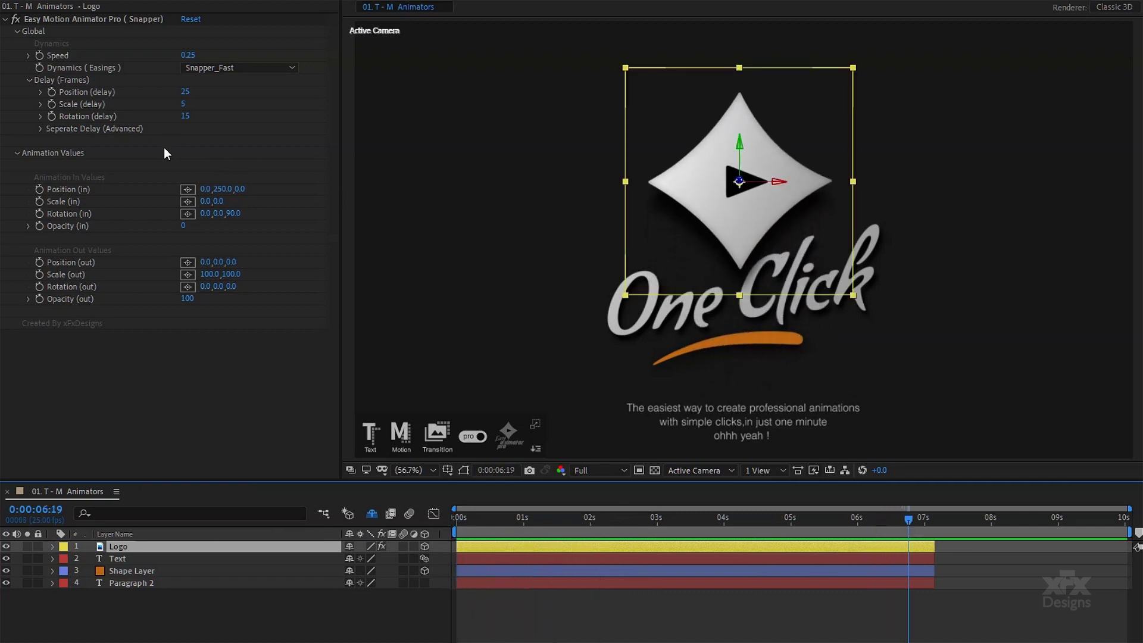
{"action": "type", "text": "0"}
{"action": "key", "text": "Return"}
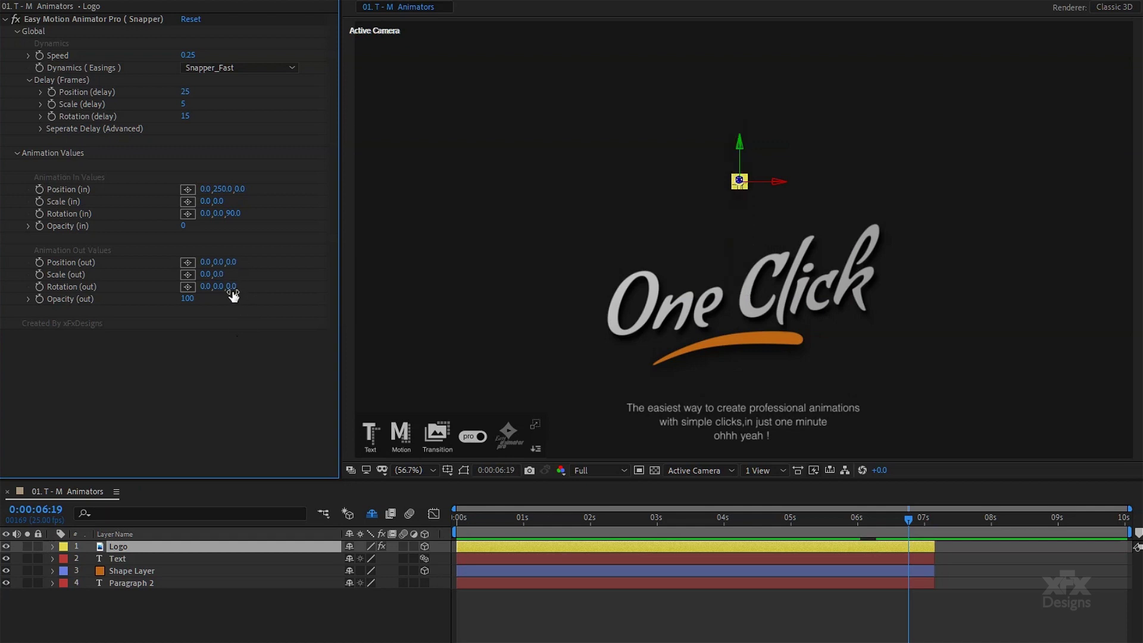
{"action": "type", "text": "-90"}
{"action": "key", "text": "Tab"}
{"action": "type", "text": "0"}
{"action": "key", "text": "Return"}
Preview the logo's outro, then play the animation from the start.
{"action": "left_click_drag", "start_coordinate": [833, 521], "coordinate": [789, 518]}
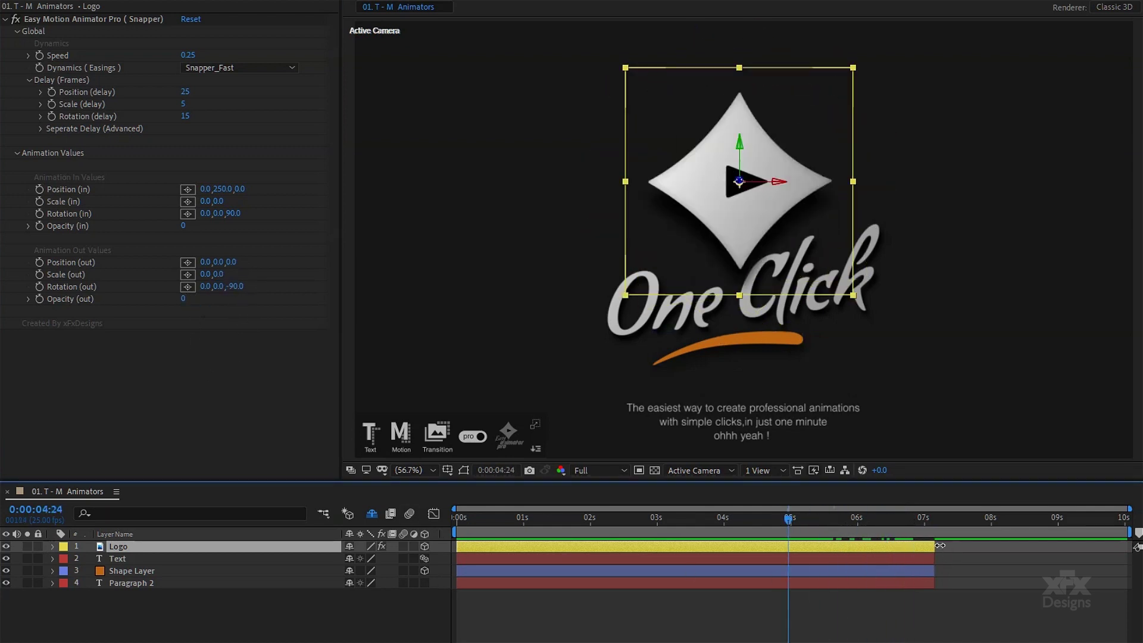
{"action": "left_click_drag", "start_coordinate": [934, 546], "coordinate": [708, 520]}
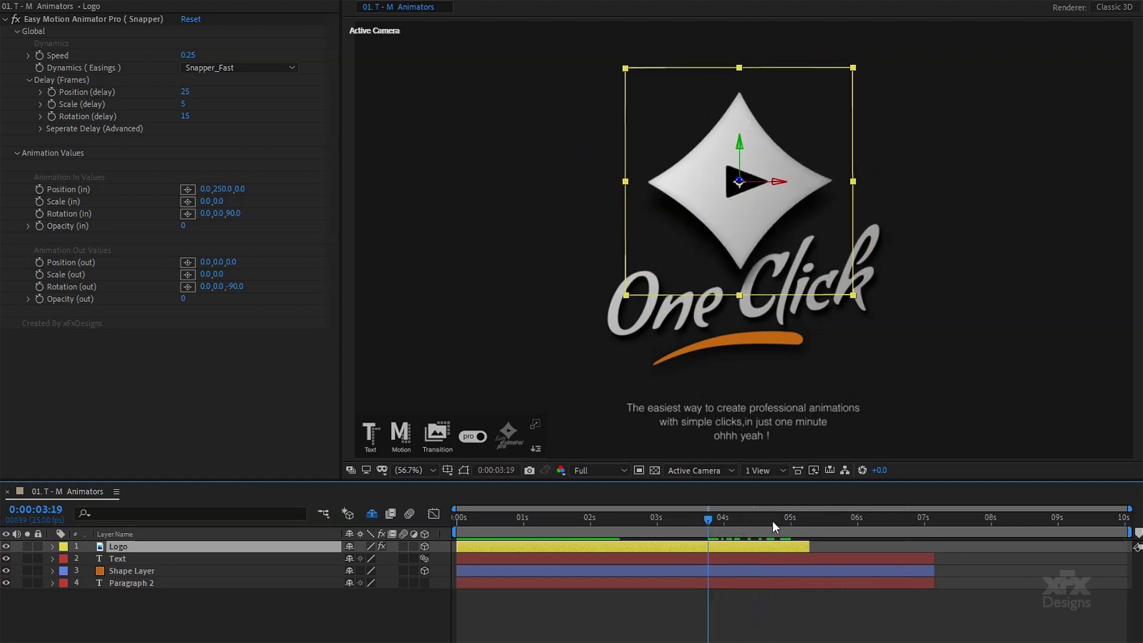
{"action": "key", "text": "space"}
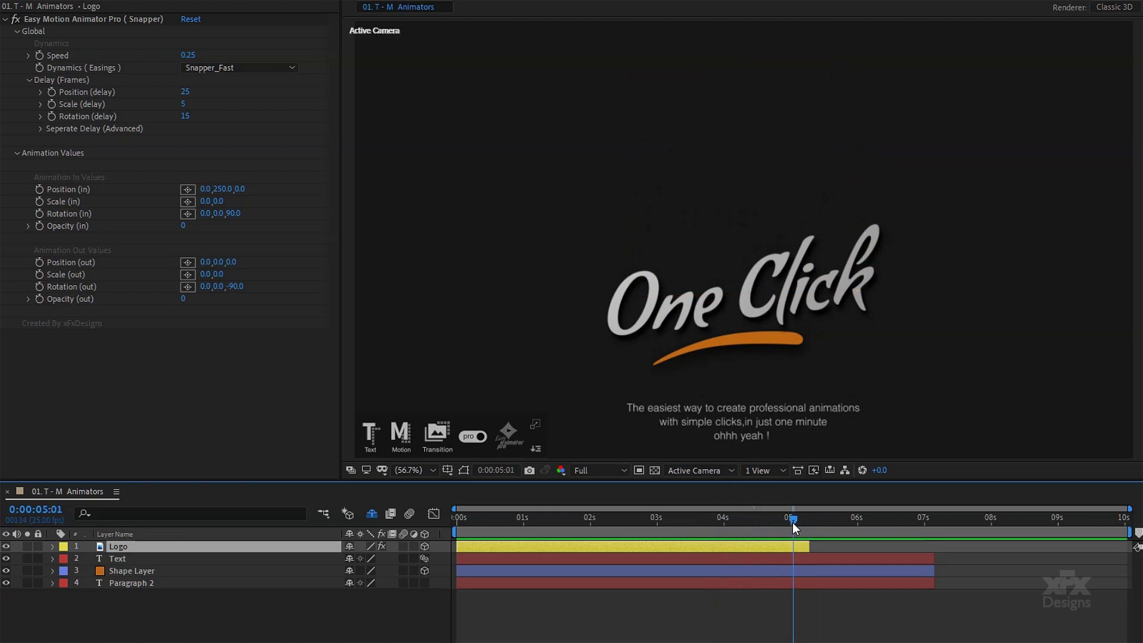
{"action": "key", "text": "Home"}
{"action": "key", "text": "space"}
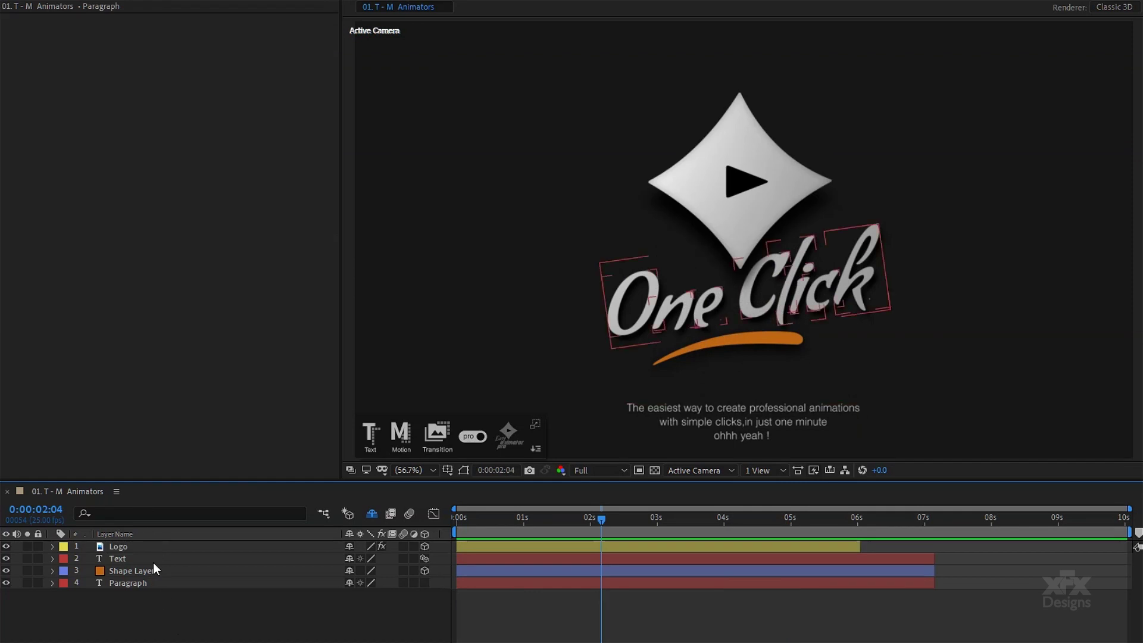
Apply Easy Text Animator Pro (Snapper) to the Text layer, show its in-values, and solo it.
{"action": "left_click", "coordinate": [152, 560]}
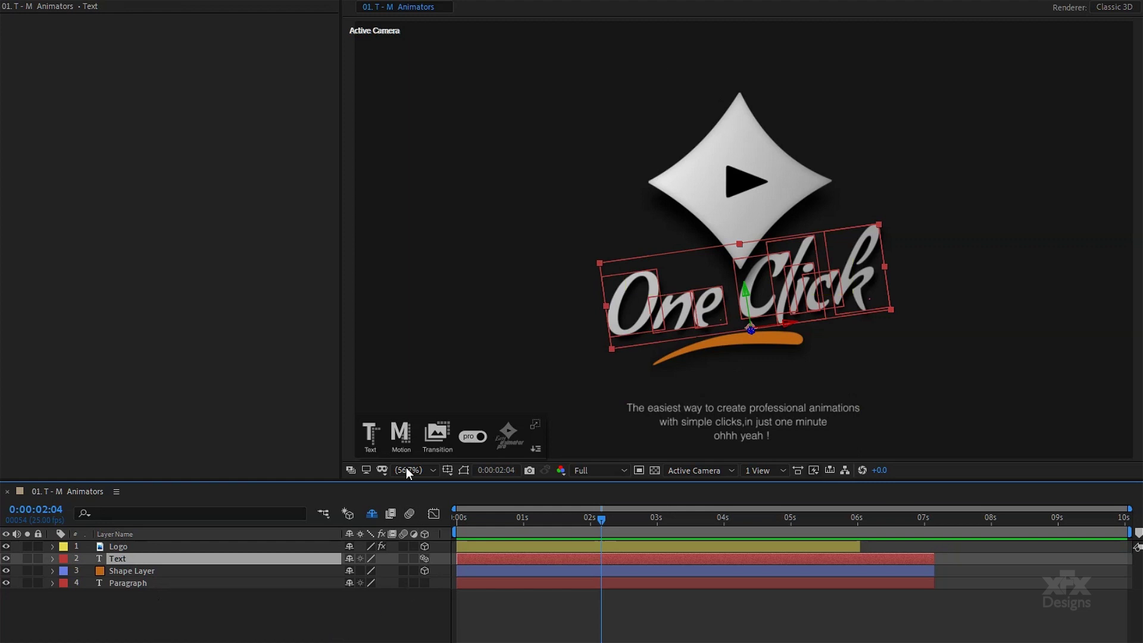
{"action": "left_click", "coordinate": [372, 448]}
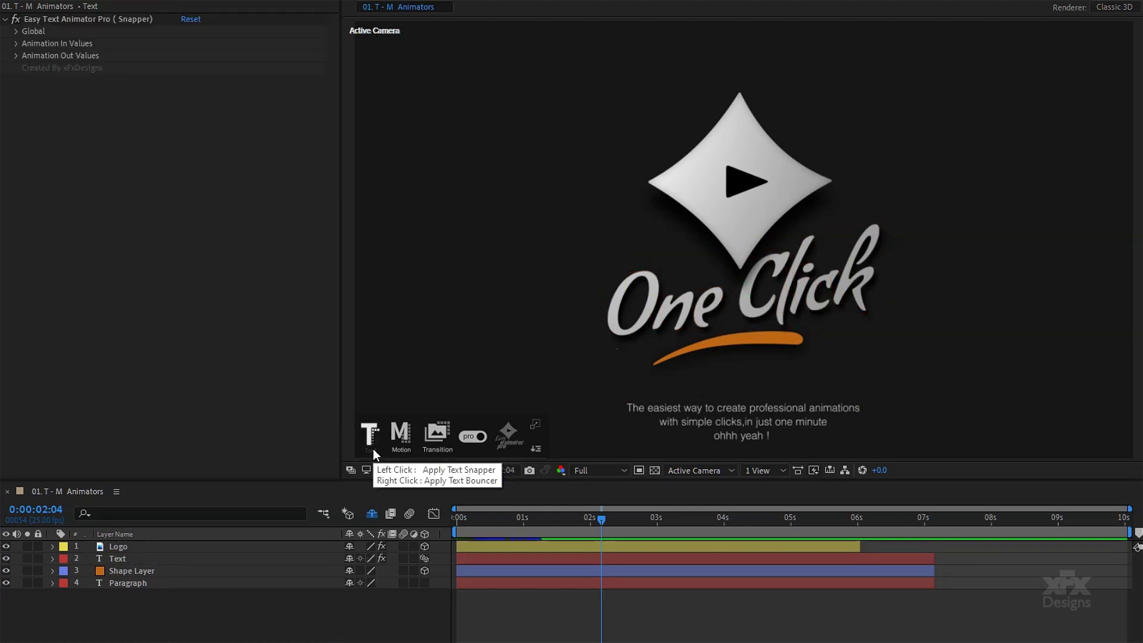
{"action": "left_click", "coordinate": [84, 20]}
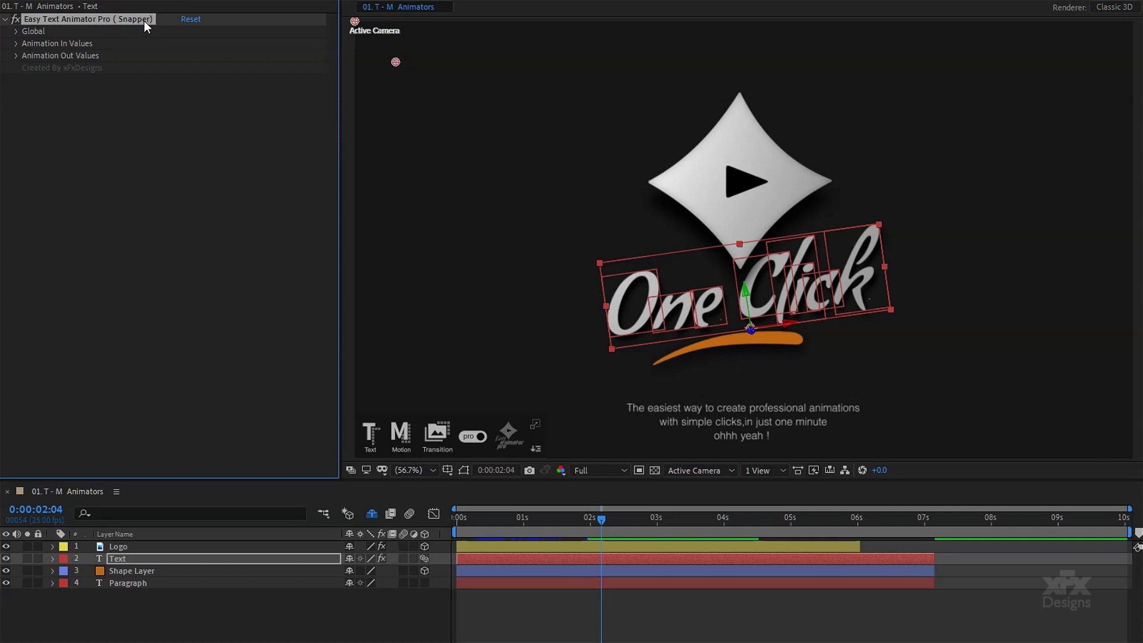
{"action": "left_click", "coordinate": [16, 43]}
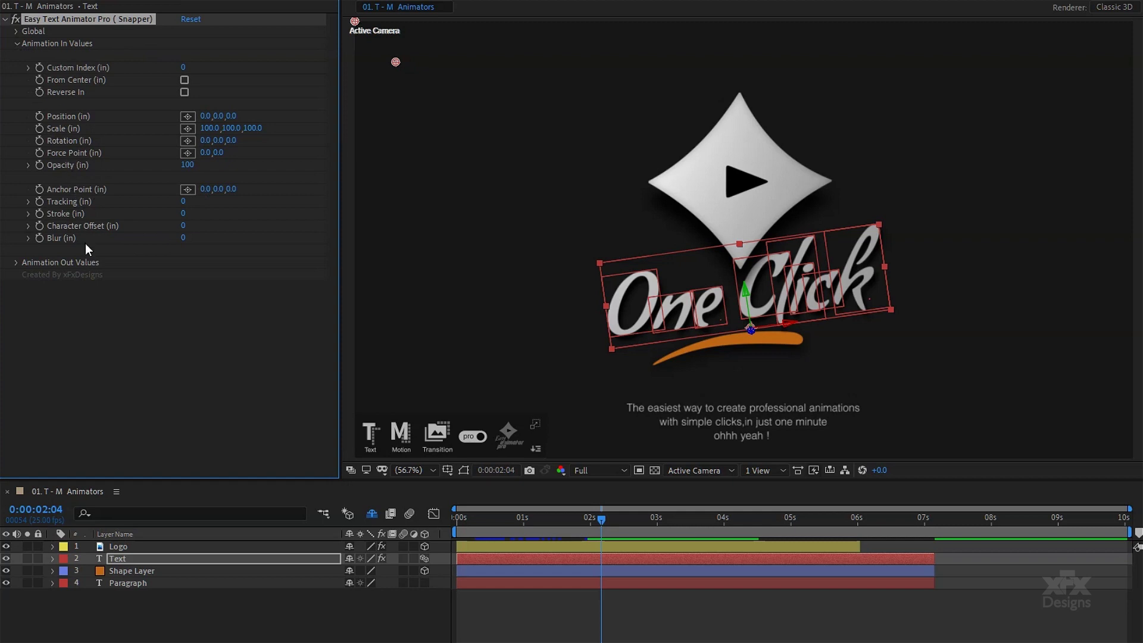
{"action": "left_click_drag", "start_coordinate": [595, 520], "coordinate": [473, 518]}
{"action": "left_click", "coordinate": [27, 558]}
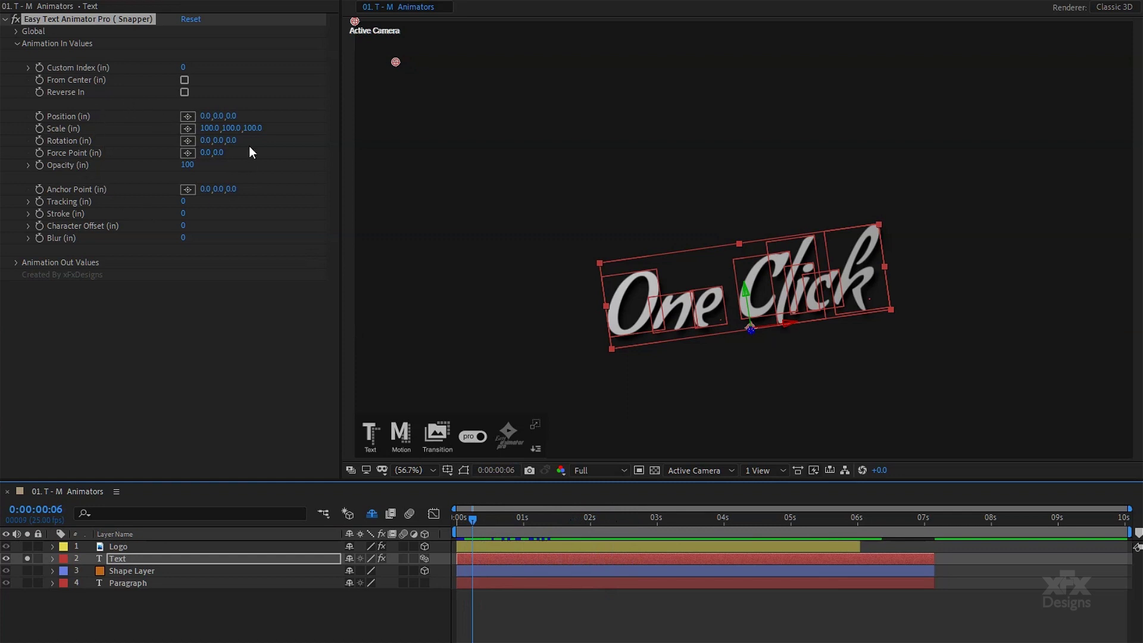
Set the text's Position (in) to 0,100,1000, Rotation (in) Z to -90 and Opacity (in) 0.
{"action": "left_click", "coordinate": [226, 116]}
{"action": "type", "text": "100"}
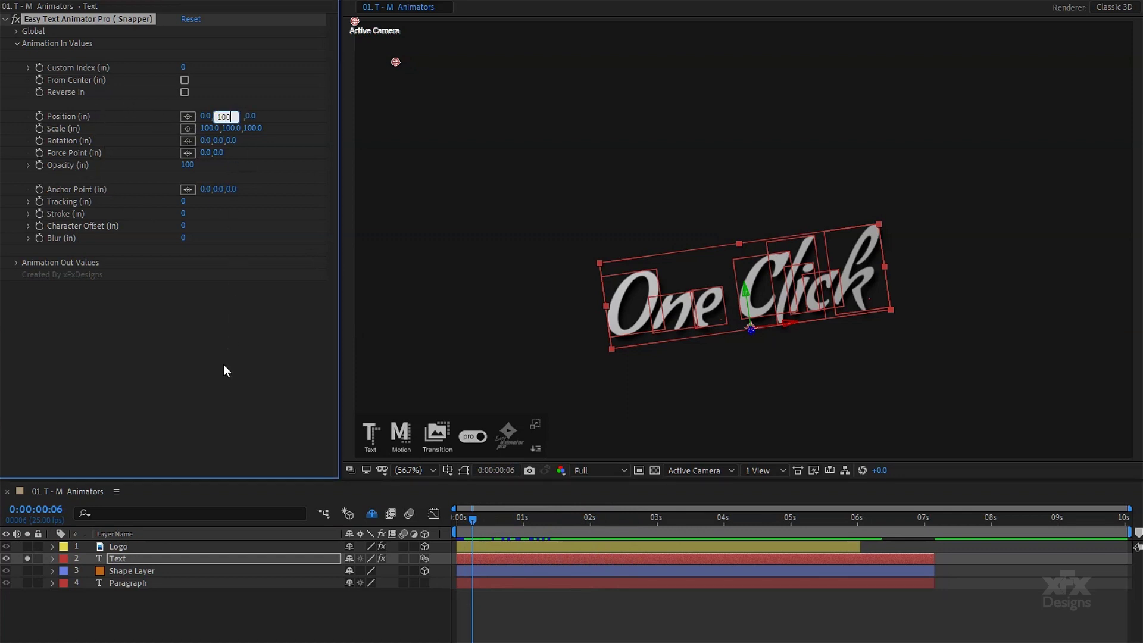
{"action": "key", "text": "Return"}
{"action": "left_click", "coordinate": [237, 116]}
{"action": "type", "text": "1000"}
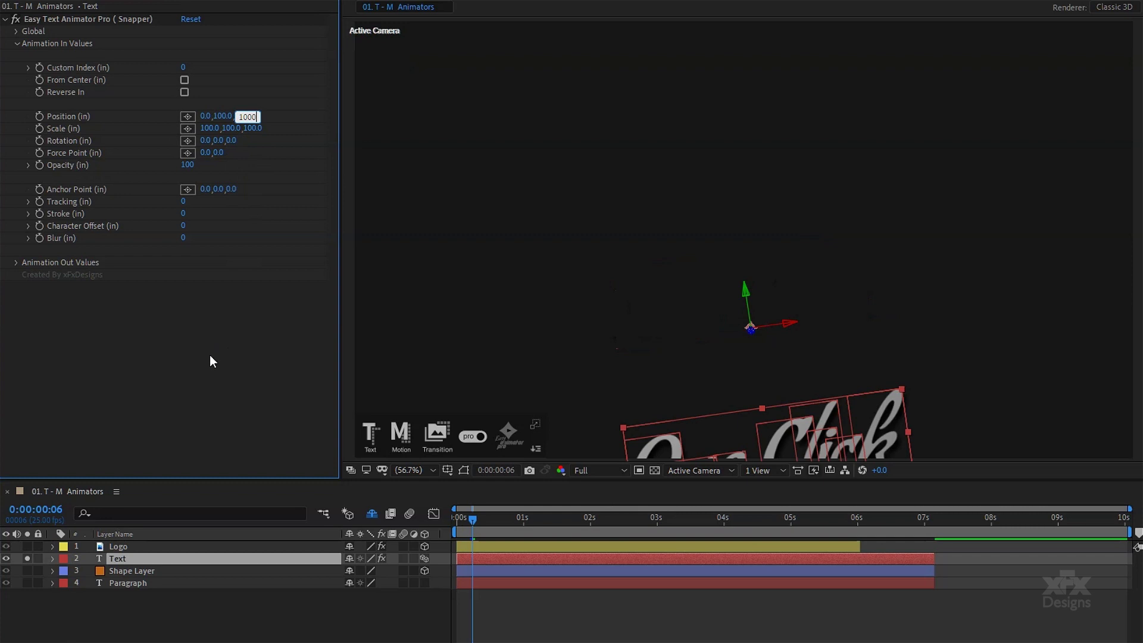
{"action": "key", "text": "Return"}
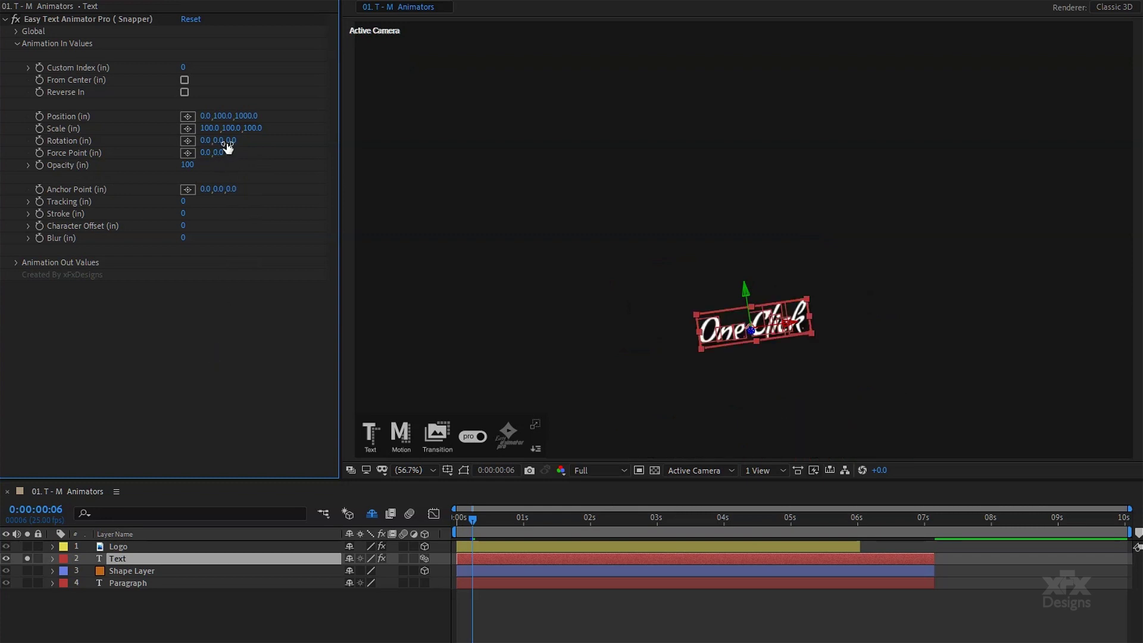
{"action": "left_click", "coordinate": [229, 141]}
{"action": "type", "text": "-90"}
{"action": "key", "text": "Return"}
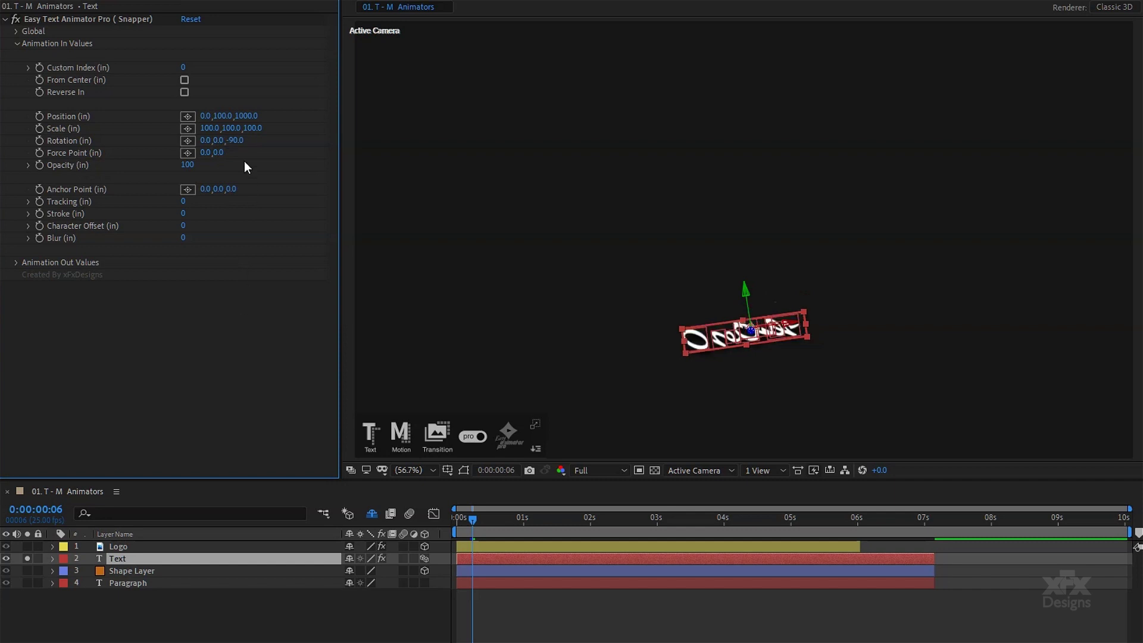
{"action": "left_click", "coordinate": [191, 166]}
{"action": "type", "text": "0"}
{"action": "key", "text": "Return"}
Set Anchor Point (in) to -50,50 and preview the text animation.
{"action": "left_click", "coordinate": [205, 190]}
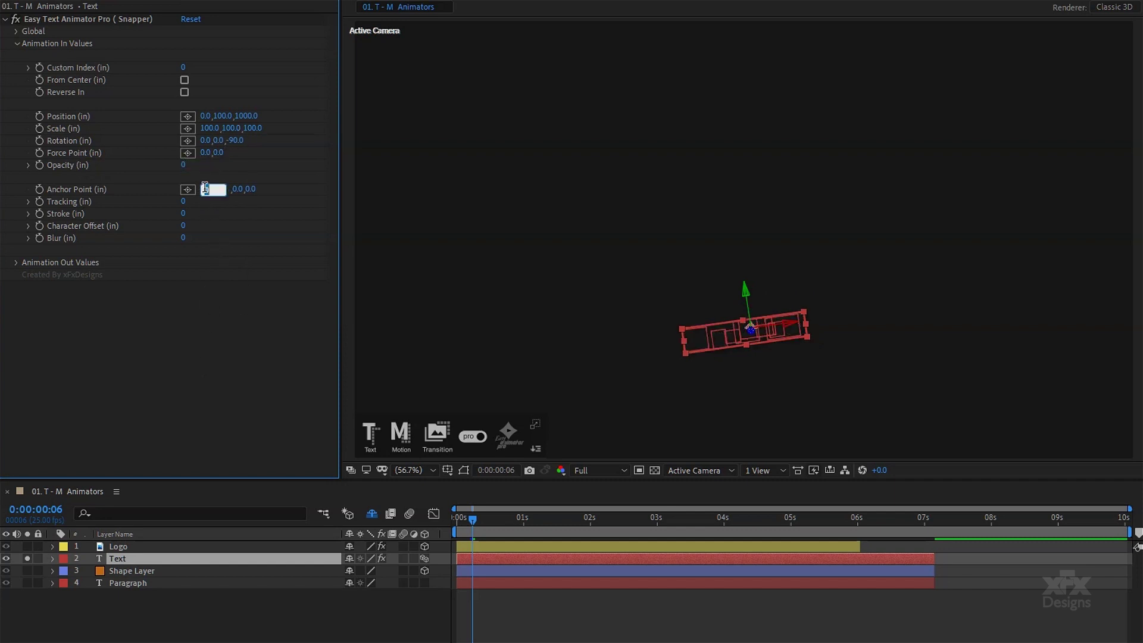
{"action": "type", "text": "-50"}
{"action": "key", "text": "Return"}
{"action": "left_click", "coordinate": [227, 190]}
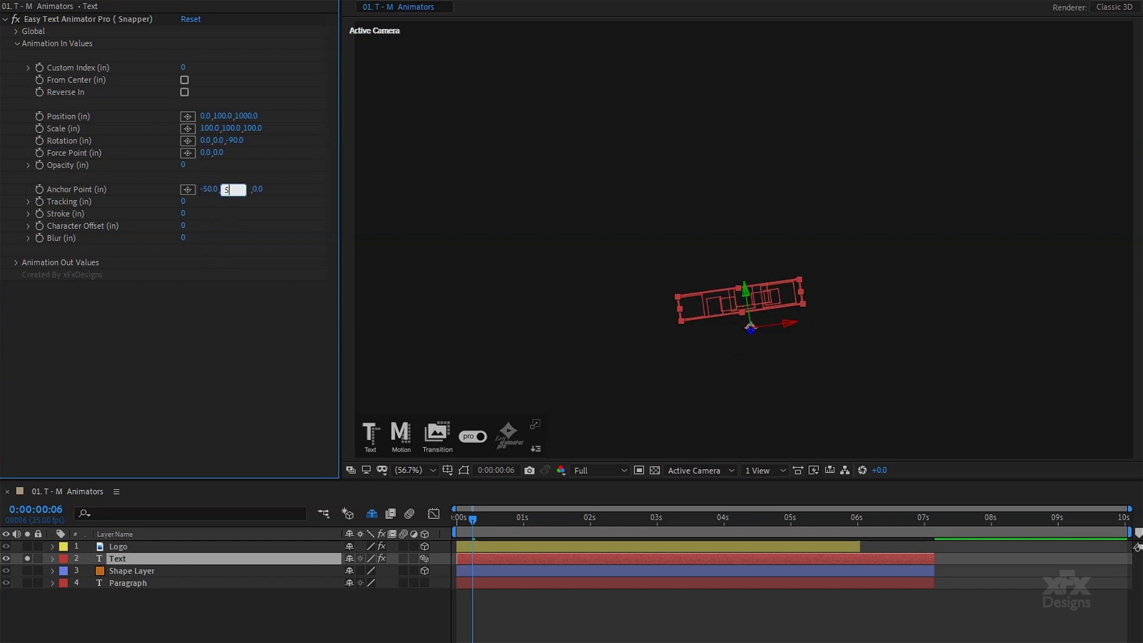
{"action": "type", "text": "50"}
{"action": "key", "text": "Return"}
{"action": "key", "text": "space"}
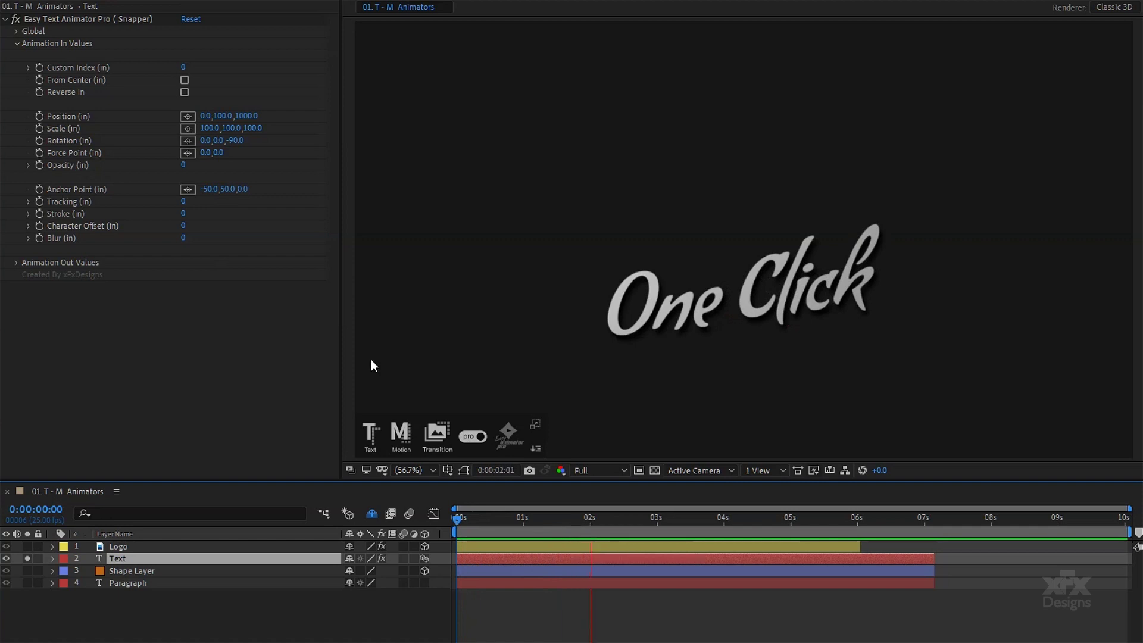
{"action": "key", "text": "space"}
Reveal the text effect's Global settings and choose Snapper_Fast easing from Dynamics.
{"action": "left_click", "coordinate": [16, 43]}
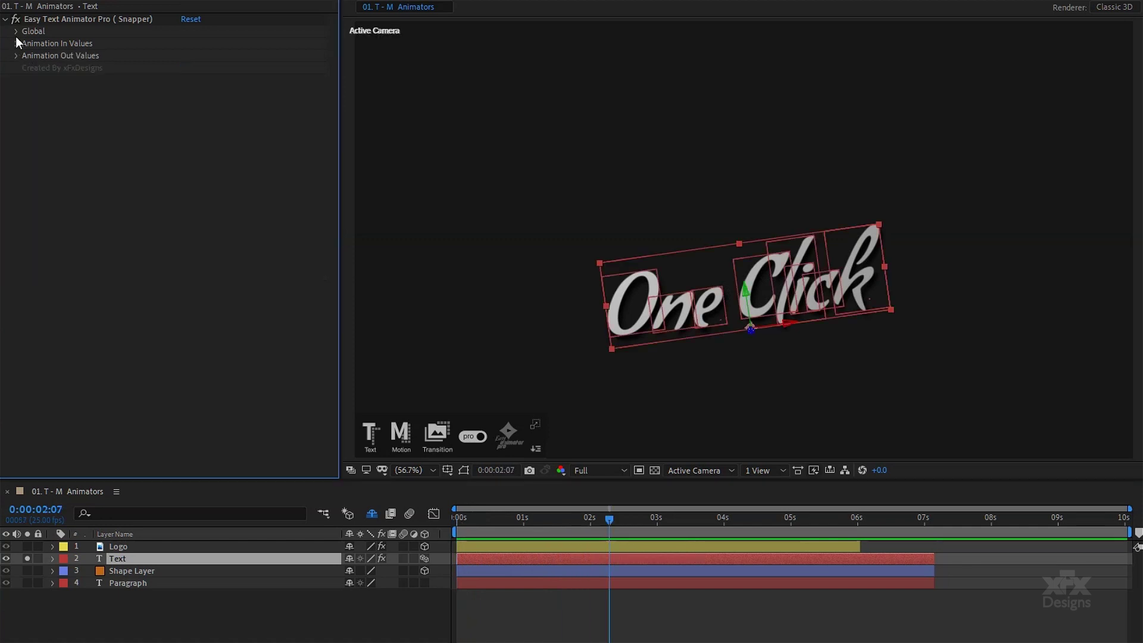
{"action": "left_click", "coordinate": [17, 31]}
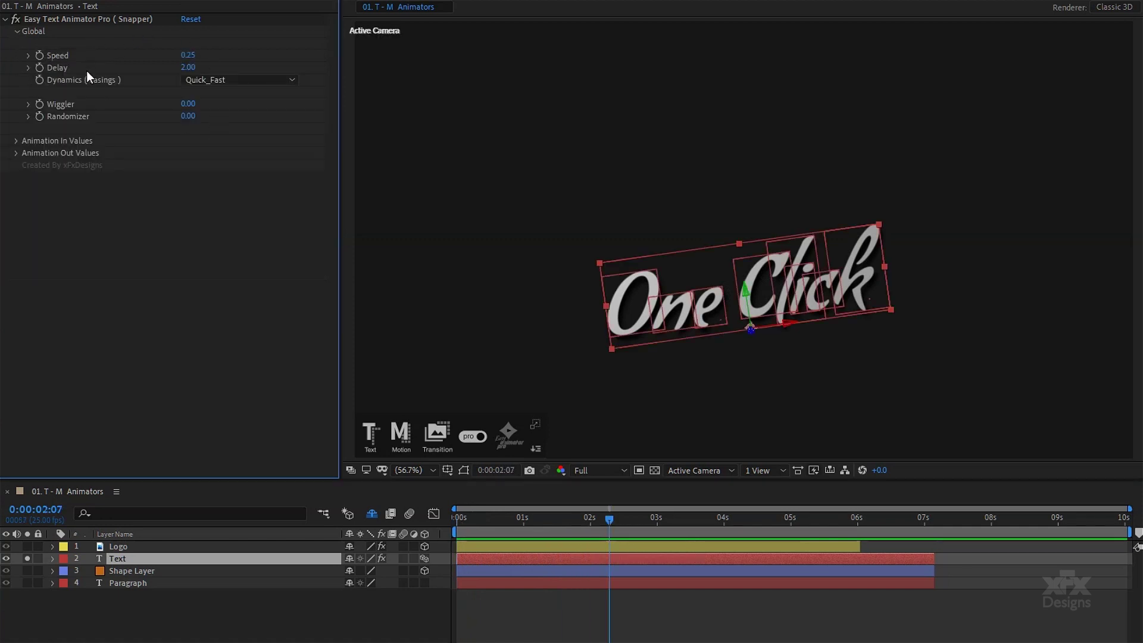
{"action": "left_click_drag", "start_coordinate": [620, 504], "coordinate": [518, 522]}
{"action": "left_click", "coordinate": [188, 66]}
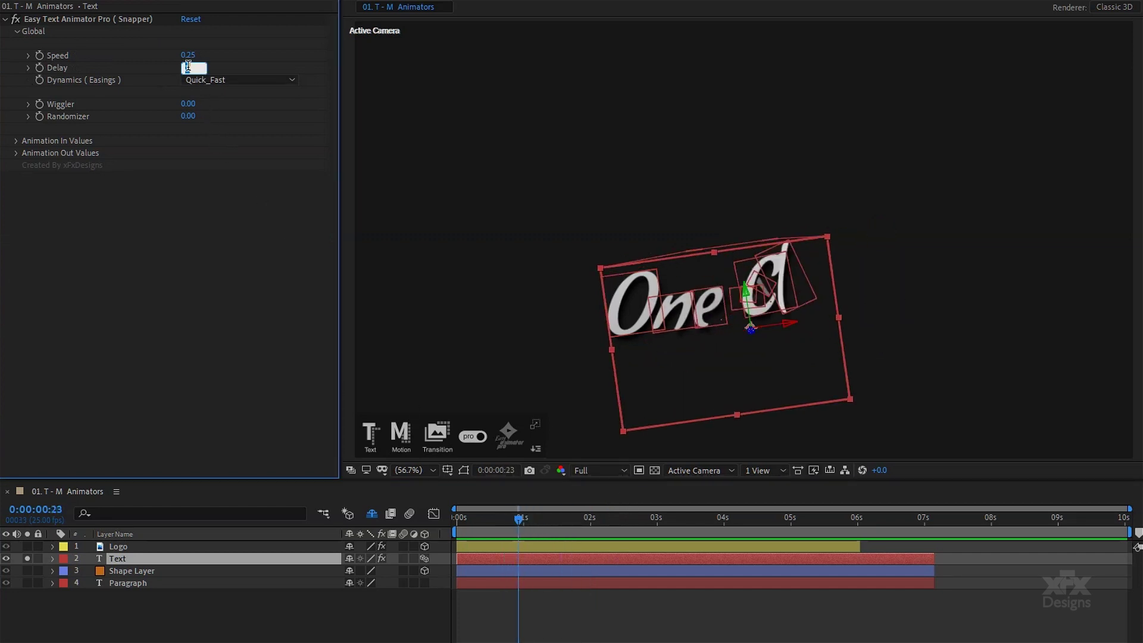
{"action": "key", "text": "Return"}
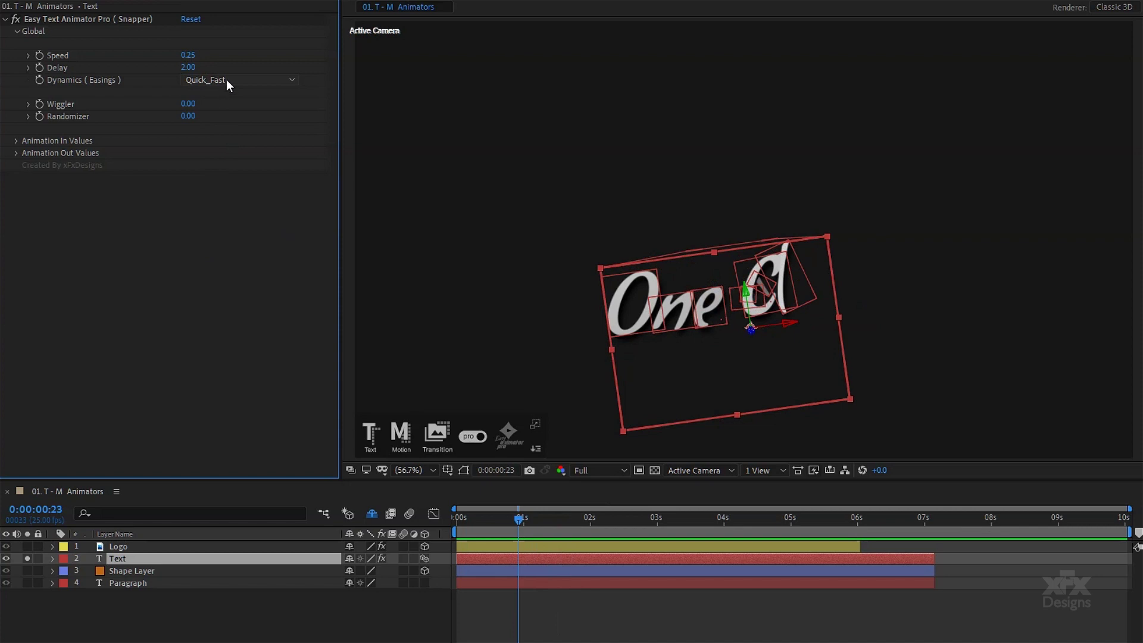
{"action": "left_click", "coordinate": [226, 80]}
{"action": "left_click", "coordinate": [232, 96]}
Set the Delay to 3.00 and preview the text animation.
{"action": "left_click_drag", "start_coordinate": [494, 519], "coordinate": [510, 519]}
{"action": "left_click", "coordinate": [188, 68]}
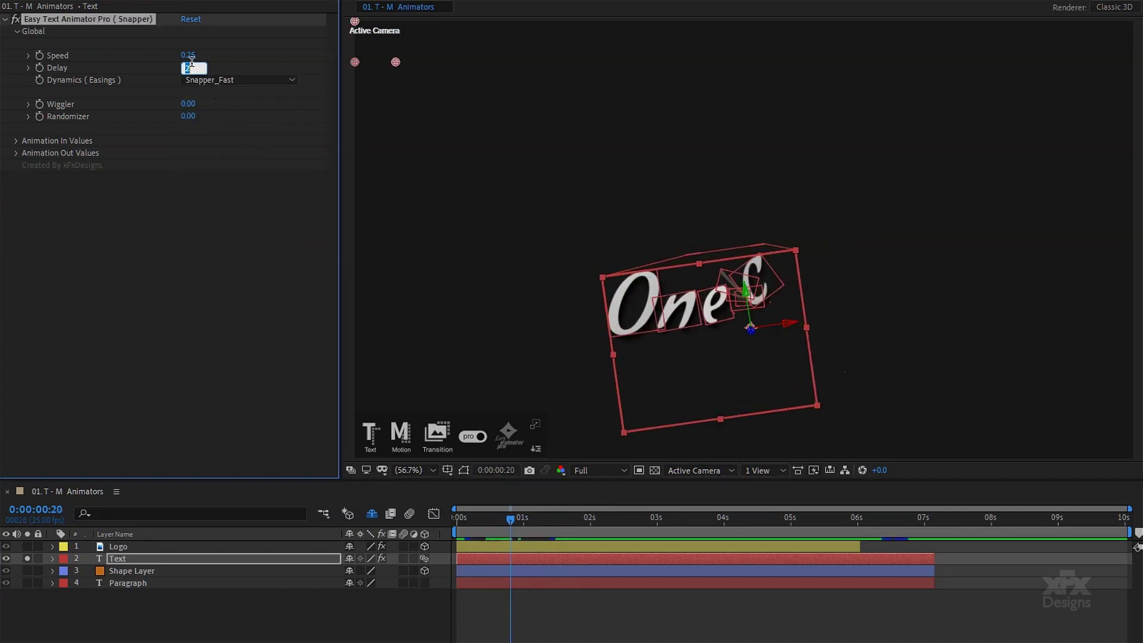
{"action": "type", "text": "3"}
{"action": "key", "text": "Return"}
{"action": "left_click_drag", "start_coordinate": [498, 516], "coordinate": [457, 522]}
{"action": "key", "text": "space"}
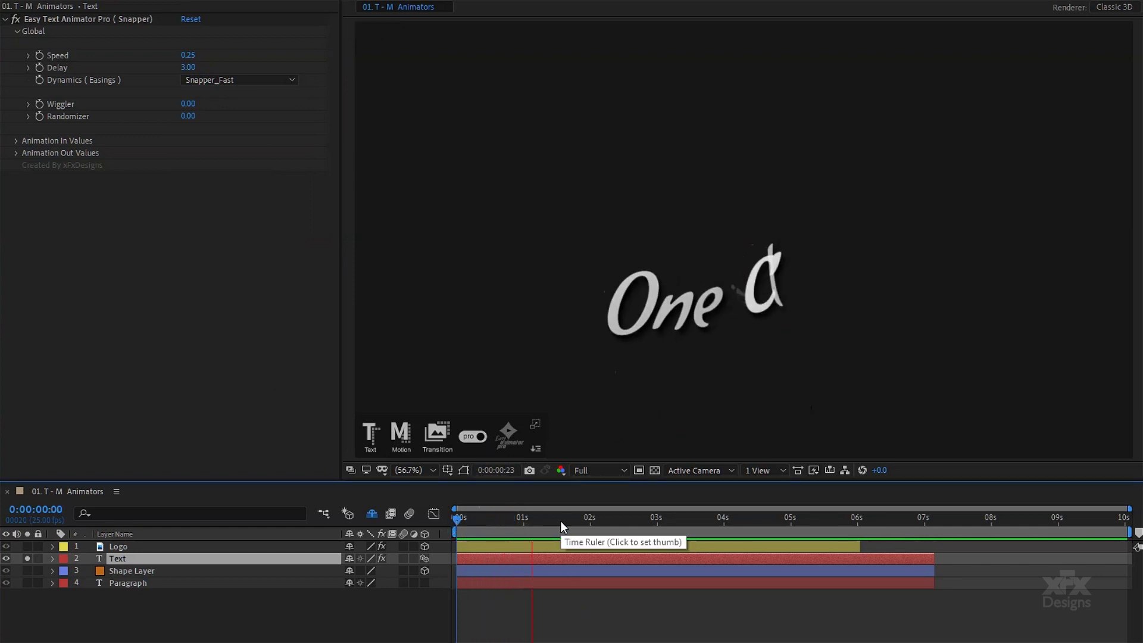
{"action": "key", "text": "space"}
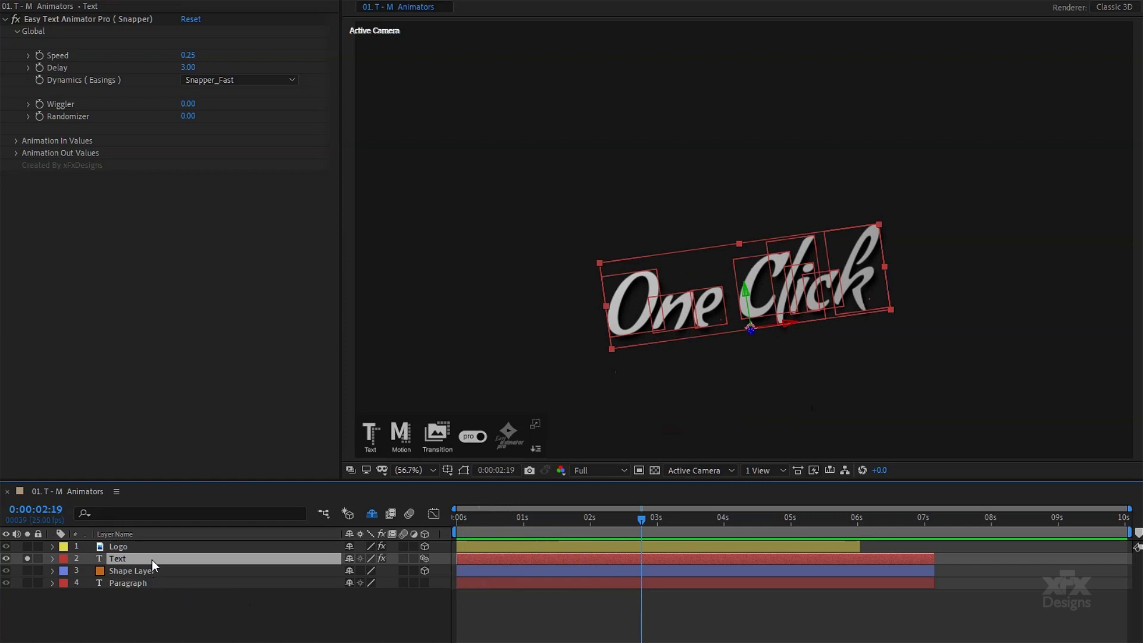
{"action": "left_click_drag", "start_coordinate": [580, 523], "coordinate": [548, 471]}
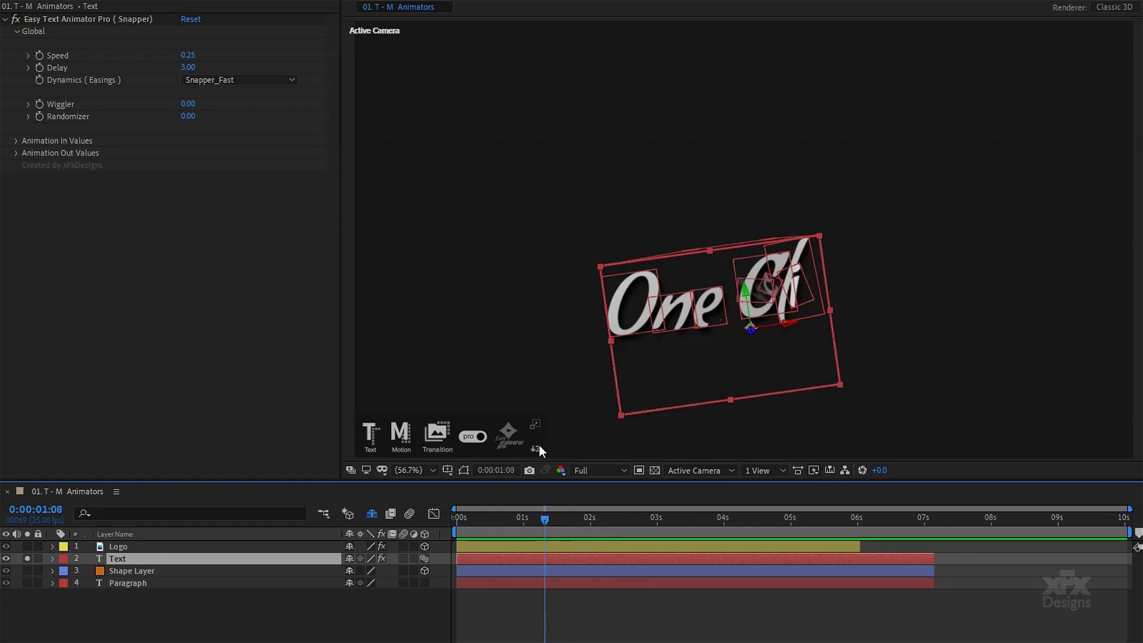
Set the BasedOn modes to Letters In and Letters Out for letter-by-letter animation.
{"action": "left_click", "coordinate": [535, 450]}
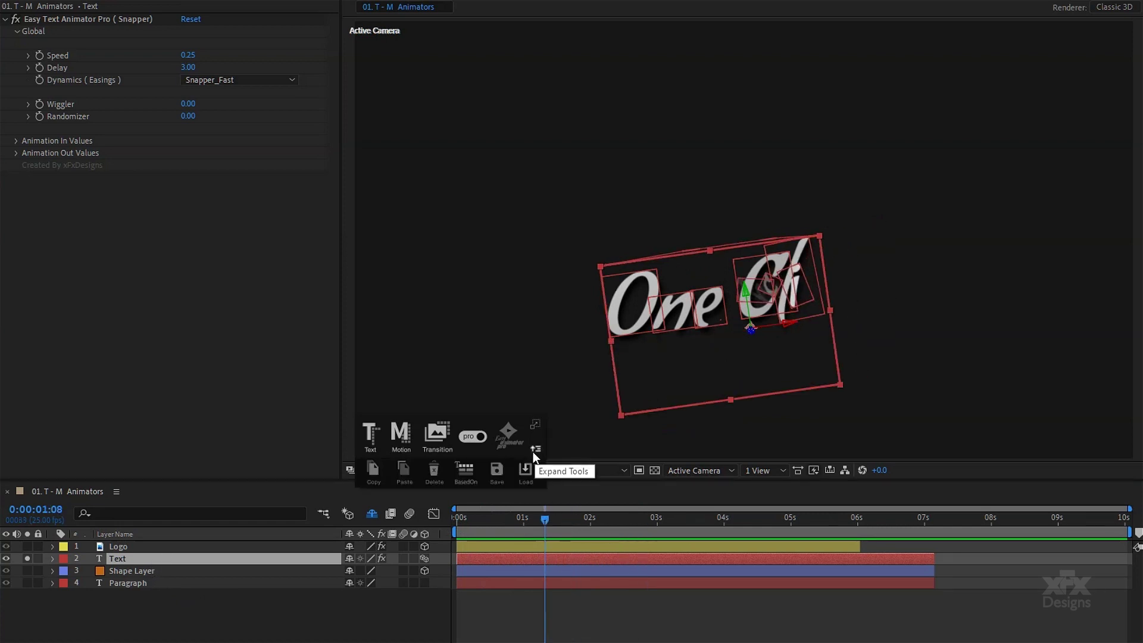
{"action": "left_click", "coordinate": [465, 472]}
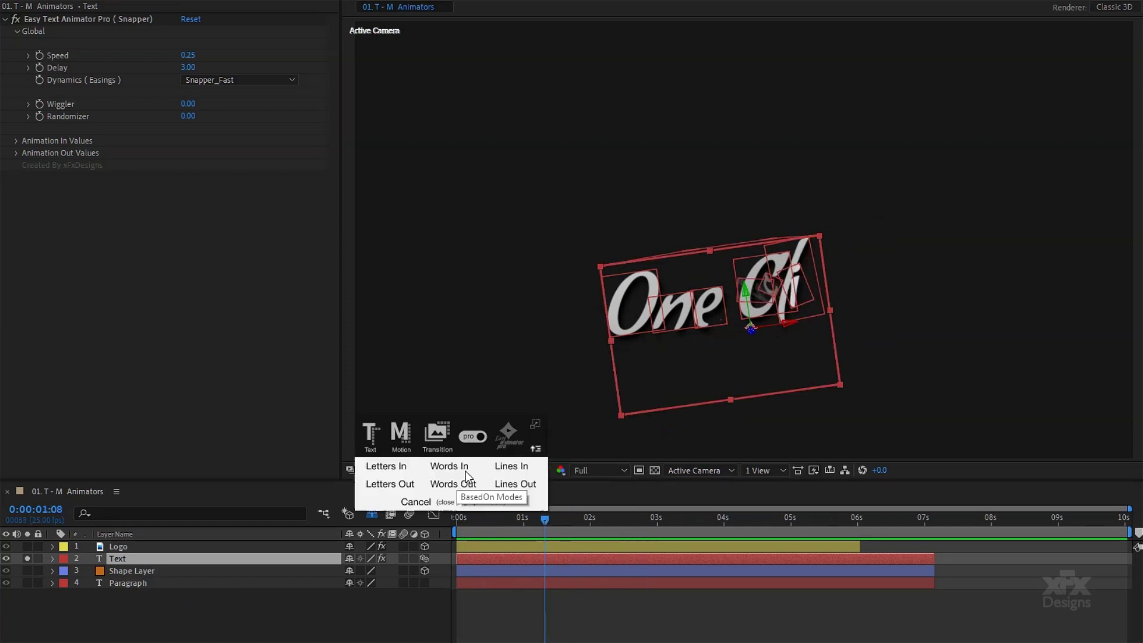
{"action": "left_click", "coordinate": [381, 469]}
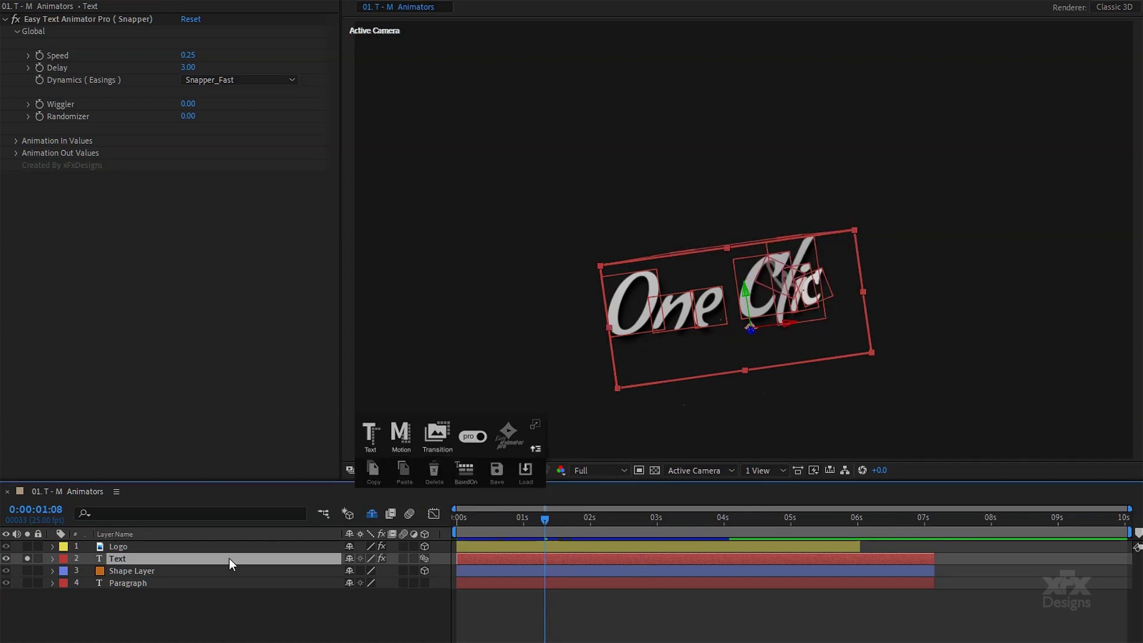
{"action": "left_click", "coordinate": [470, 471]}
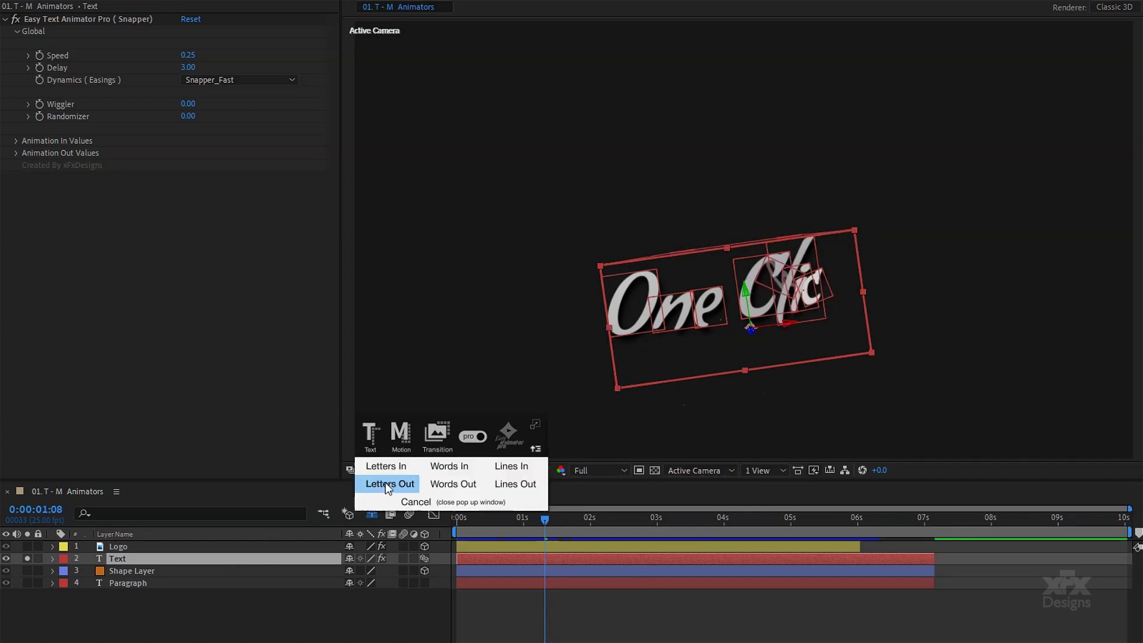
{"action": "left_click", "coordinate": [460, 485]}
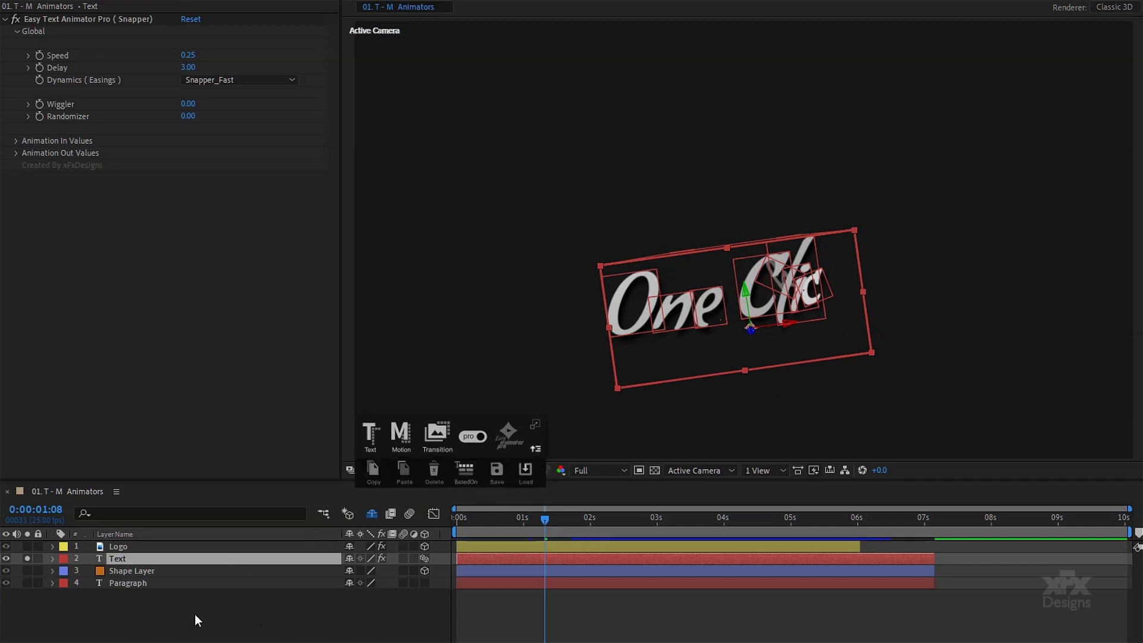
{"action": "left_click", "coordinate": [536, 449]}
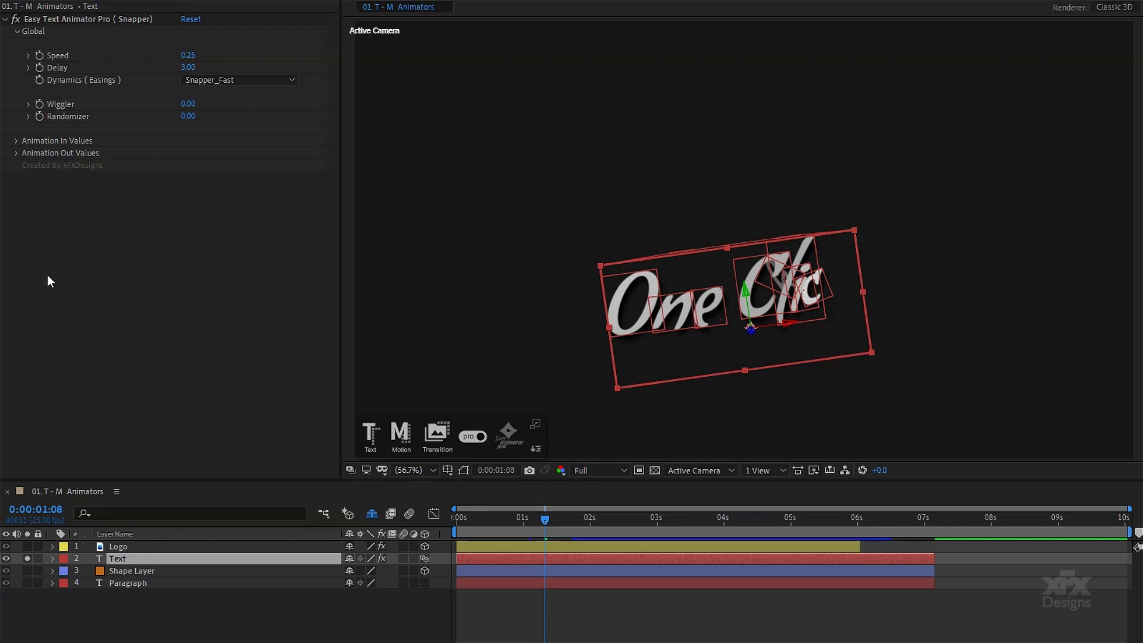
Set the text's Position (out) Y to -50 and preview the exit animation.
{"action": "left_click", "coordinate": [18, 31]}
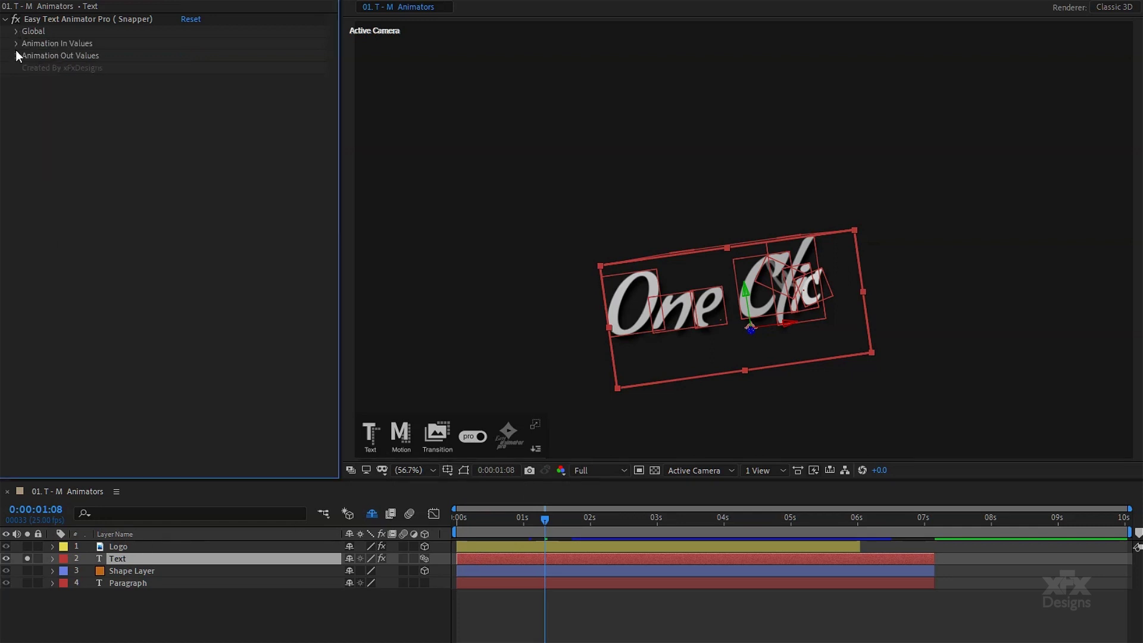
{"action": "left_click", "coordinate": [17, 55]}
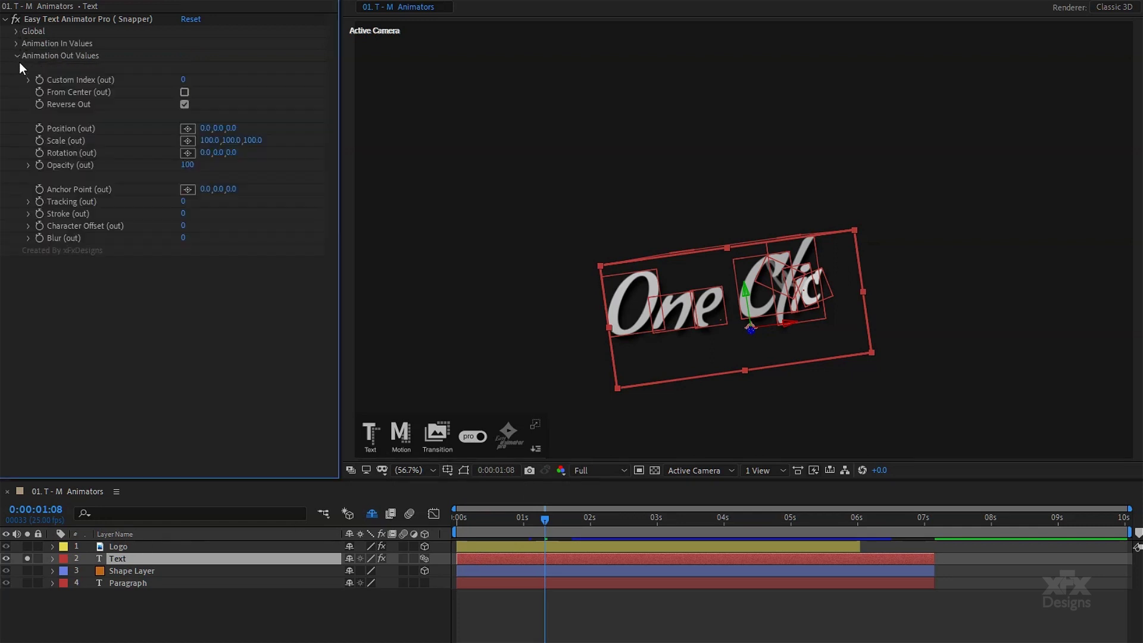
{"action": "left_click", "coordinate": [218, 128]}
{"action": "type", "text": "-50"}
{"action": "key", "text": "Return"}
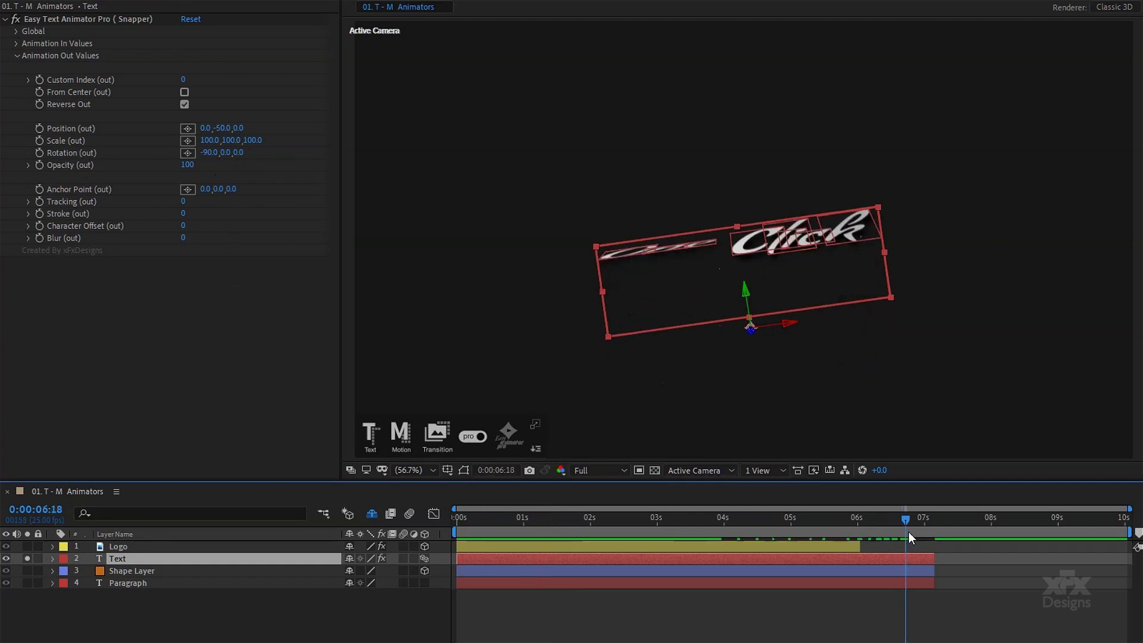
{"action": "left_click_drag", "start_coordinate": [908, 532], "coordinate": [839, 527]}
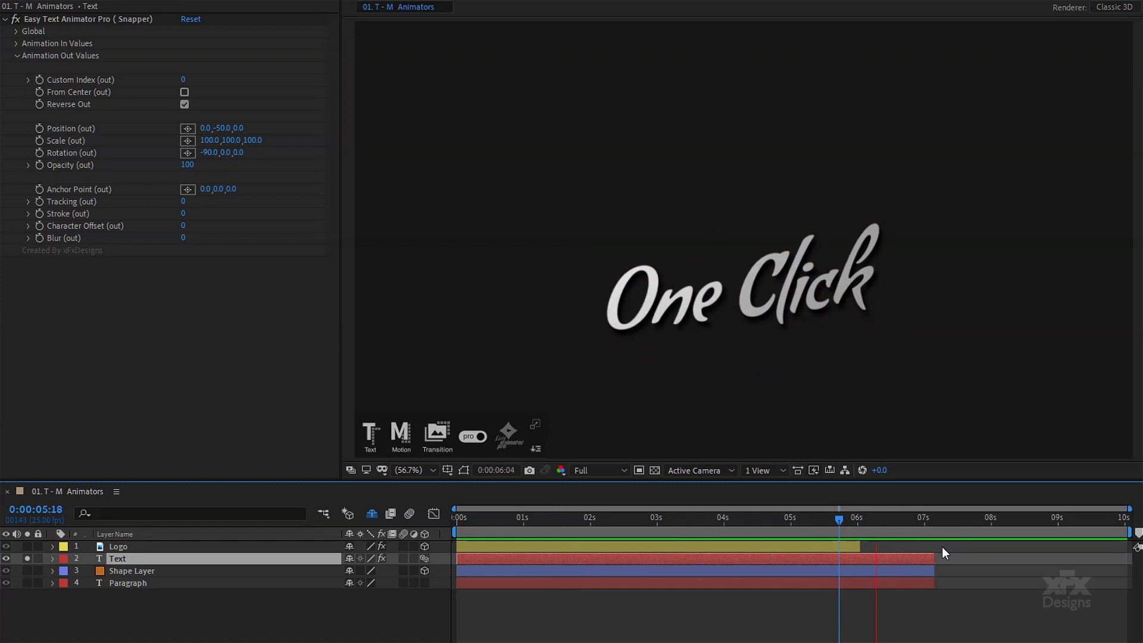
{"action": "left_click_drag", "start_coordinate": [916, 527], "coordinate": [797, 543]}
{"action": "key", "text": "space"}
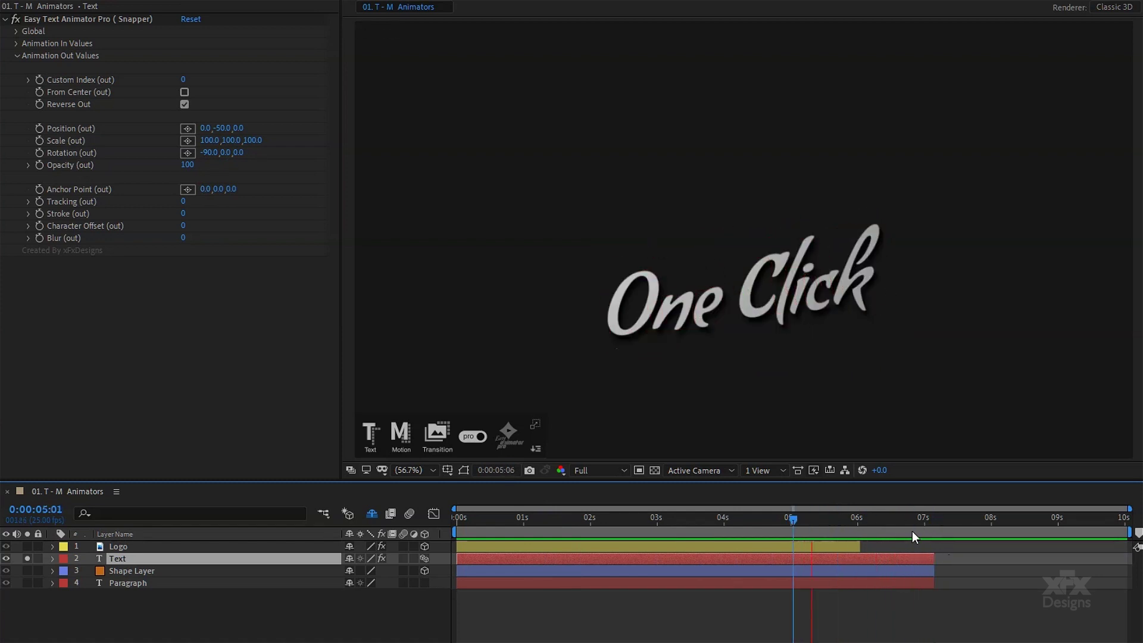
{"action": "left_click_drag", "start_coordinate": [913, 527], "coordinate": [863, 524]}
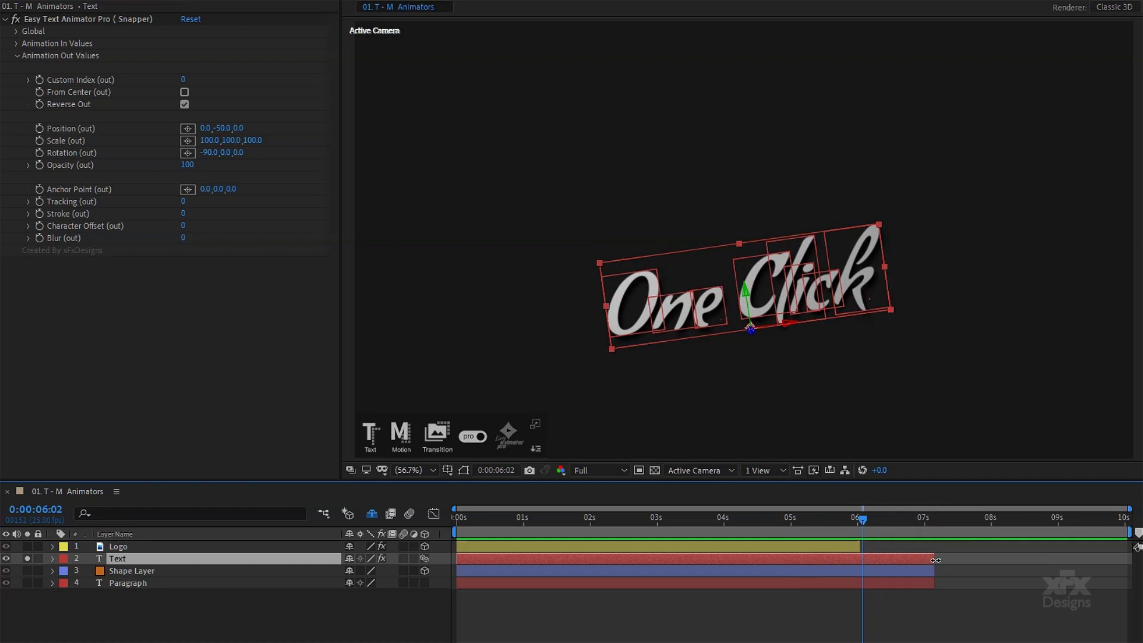
Trim the Text layer to run from about 1:10 to 5:12, then preview the retimed logo.
{"action": "left_click_drag", "start_coordinate": [932, 566], "coordinate": [822, 560]}
{"action": "left_click", "coordinate": [522, 518]}
{"action": "left_click_drag", "start_coordinate": [470, 559], "coordinate": [567, 560]}
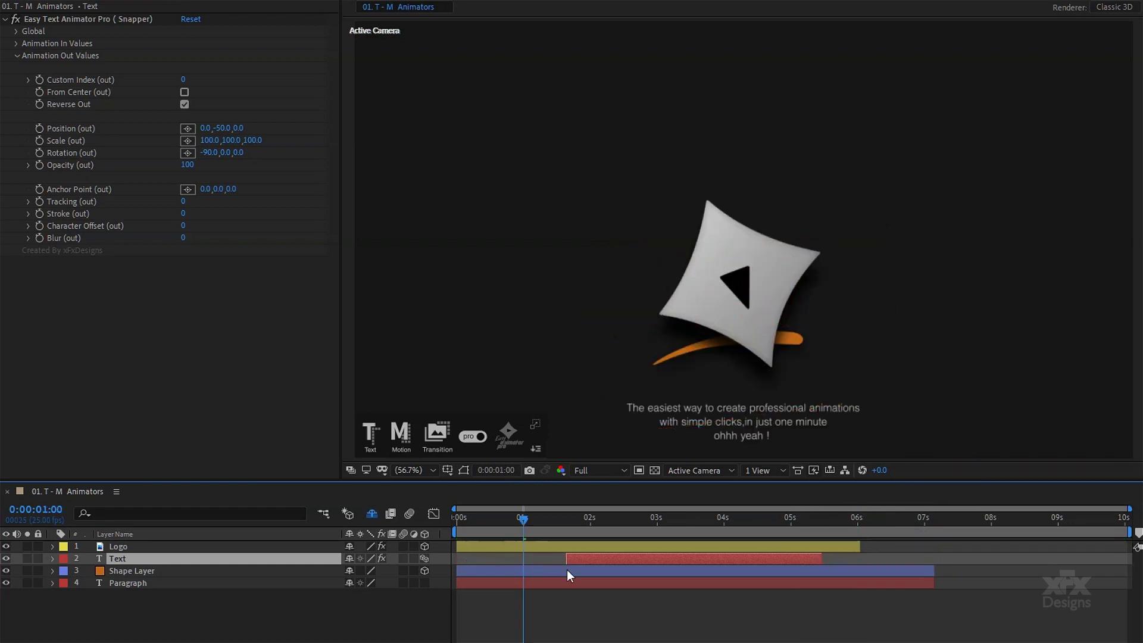
{"action": "mouse_move", "coordinate": [522, 523]}
{"action": "left_mouse_down"}
{"action": "mouse_move", "coordinate": [570, 523]}
{"action": "mouse_move", "coordinate": [527, 517]}
{"action": "left_mouse_up"}
{"action": "key", "text": "space"}
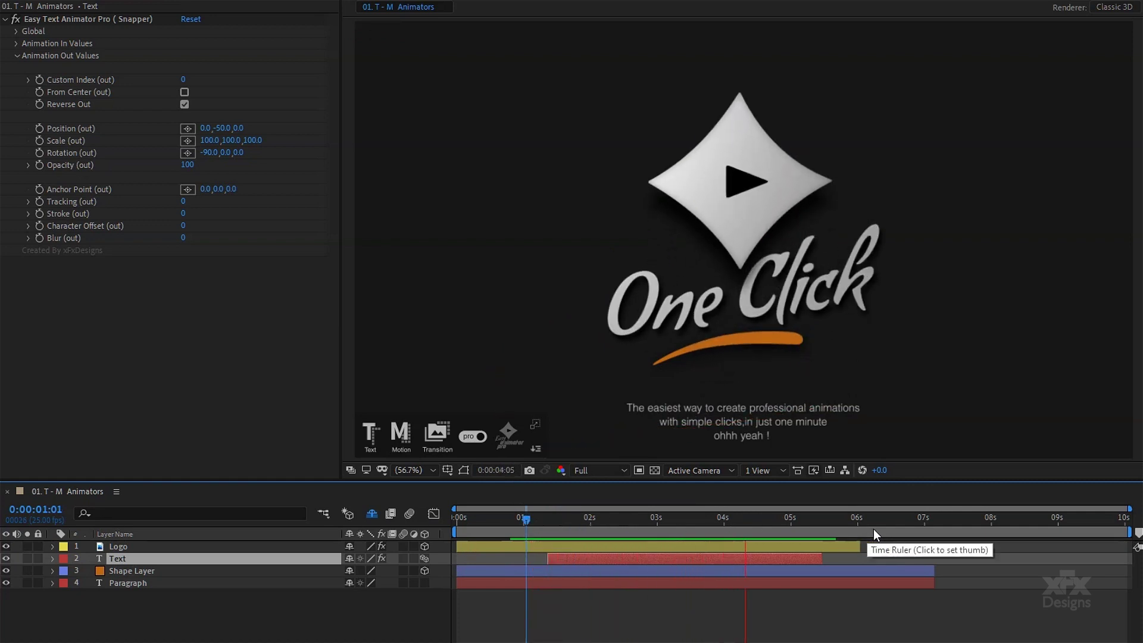
{"action": "left_click", "coordinate": [600, 568]}
{"action": "left_click", "coordinate": [159, 605]}
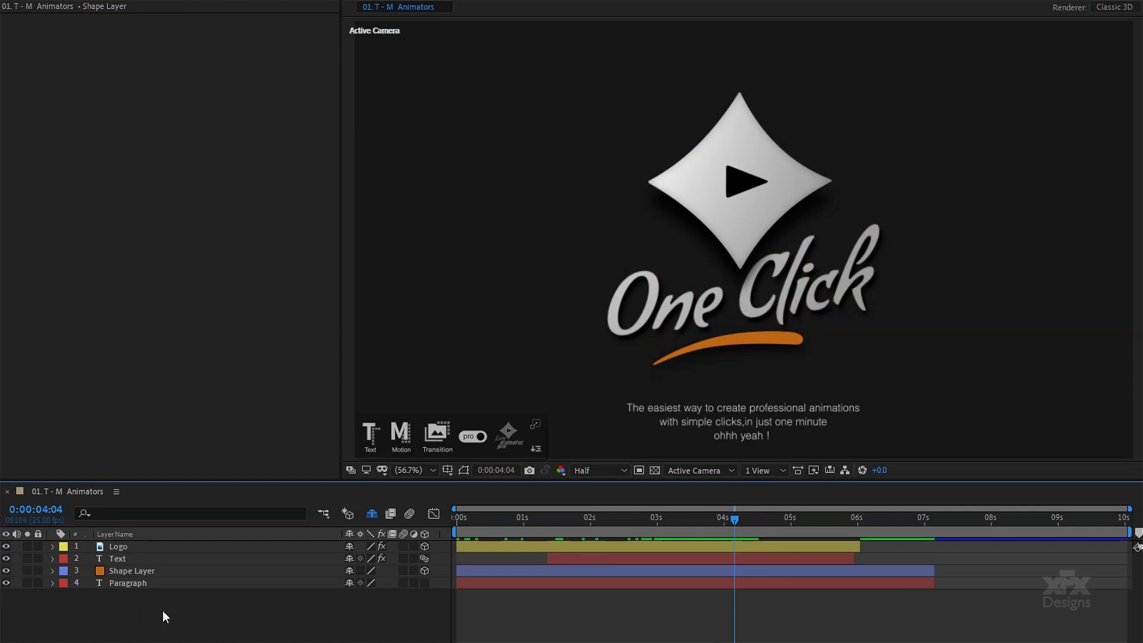
Switch the animator panel to noob mode and apply Motion Bouncer to the orange swoosh Shape Layer.
{"action": "left_click", "coordinate": [471, 437]}
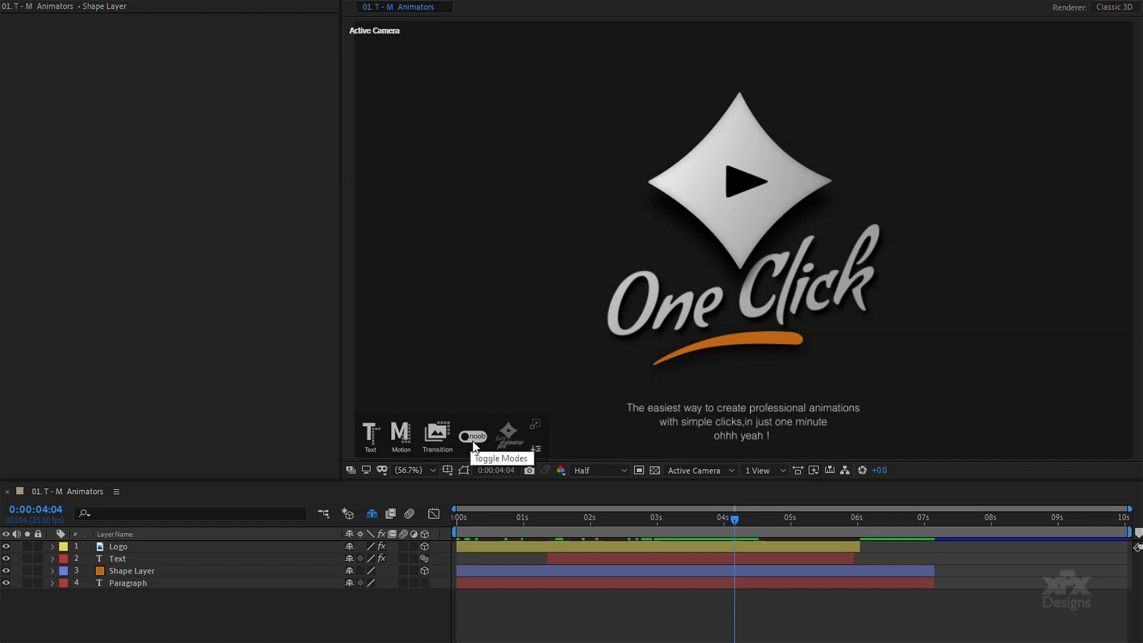
{"action": "left_click", "coordinate": [122, 572]}
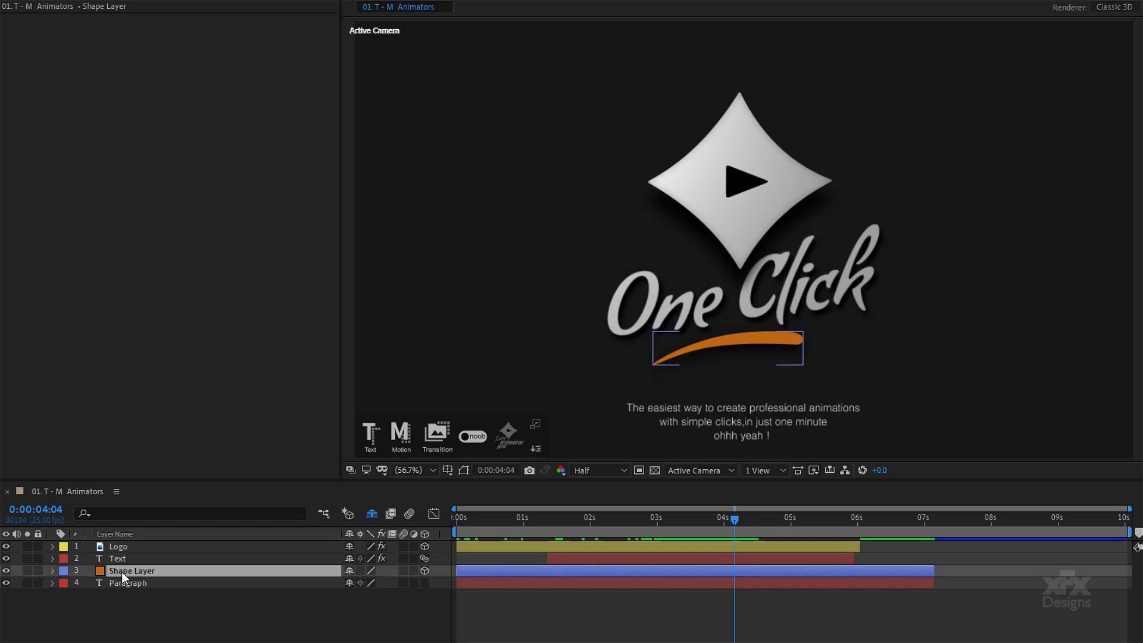
{"action": "left_click_drag", "start_coordinate": [597, 516], "coordinate": [491, 517]}
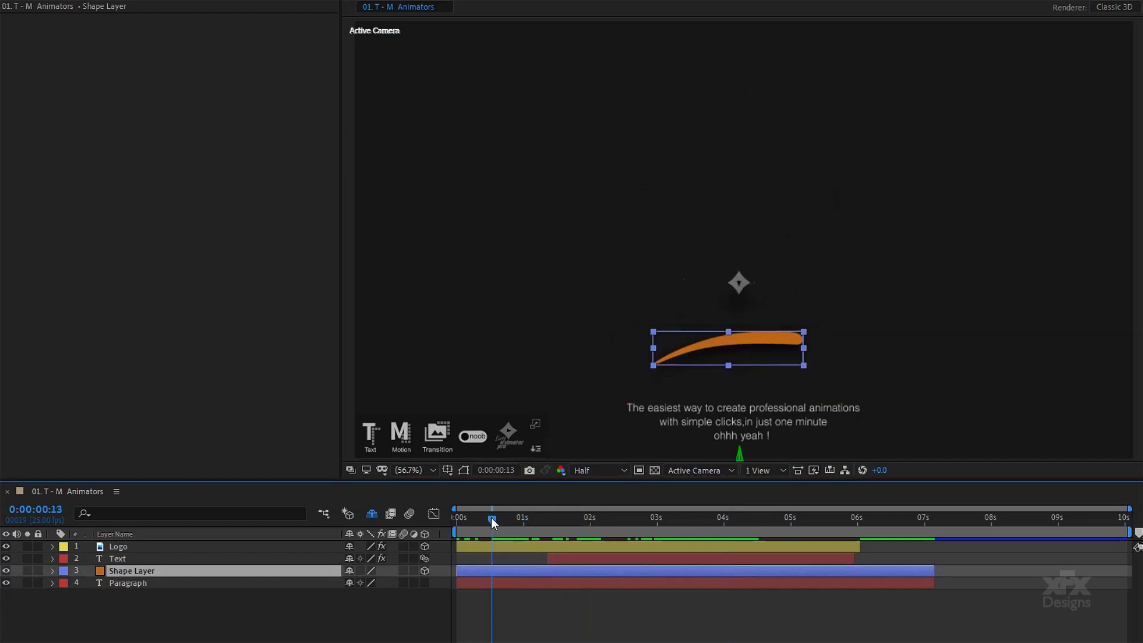
{"action": "right_click", "coordinate": [400, 440]}
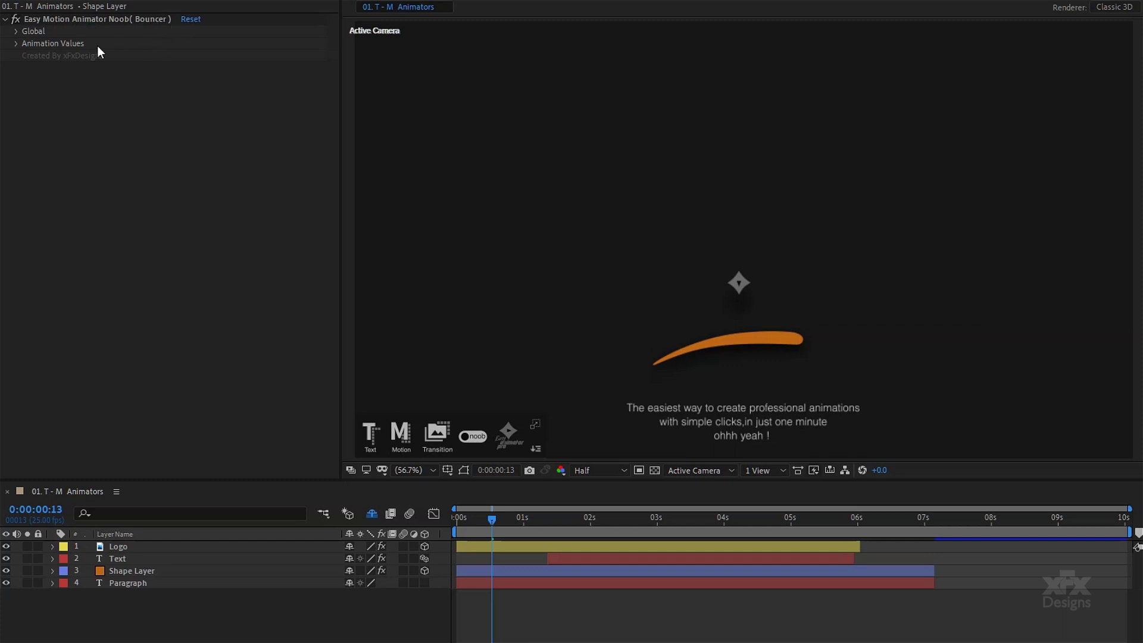
Set the swoosh's Bouncer in-values: Position X -50, Rotation Z -45, Opacity 0.
{"action": "left_click", "coordinate": [16, 44]}
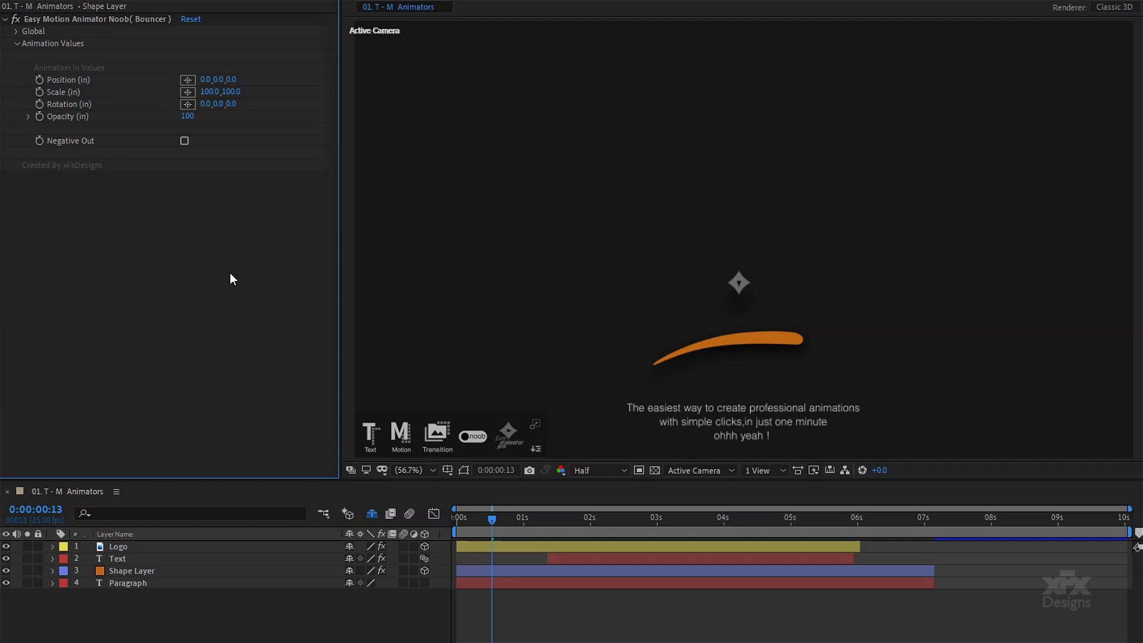
{"action": "left_click", "coordinate": [203, 80]}
{"action": "type", "text": "-50"}
{"action": "key", "text": "Return"}
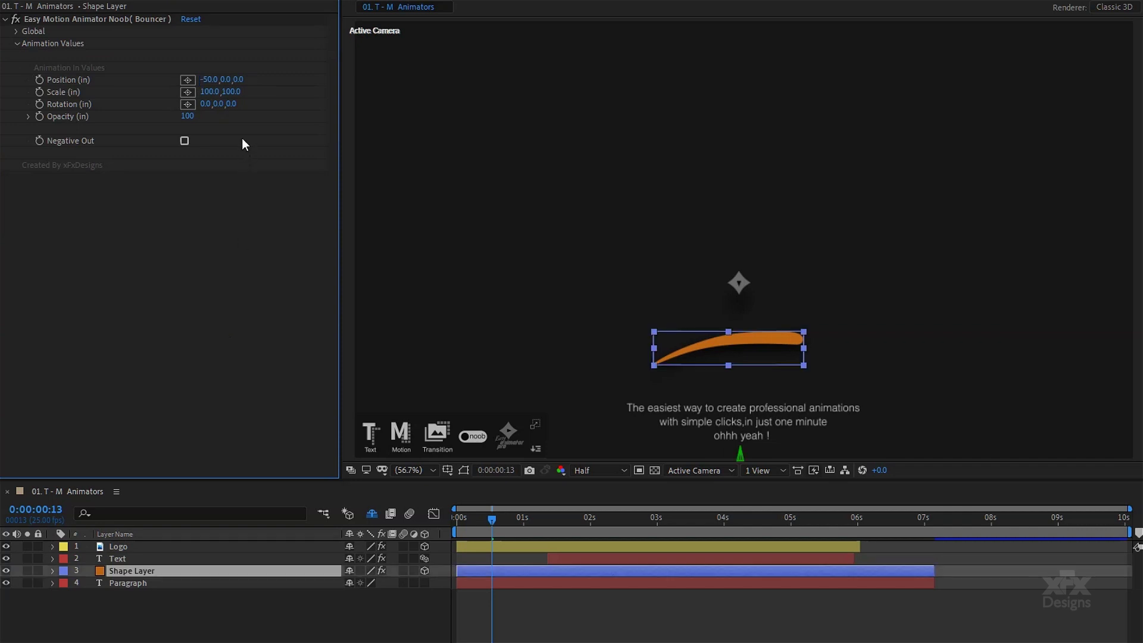
{"action": "left_click", "coordinate": [231, 104]}
{"action": "type", "text": "-45"}
{"action": "key", "text": "Return"}
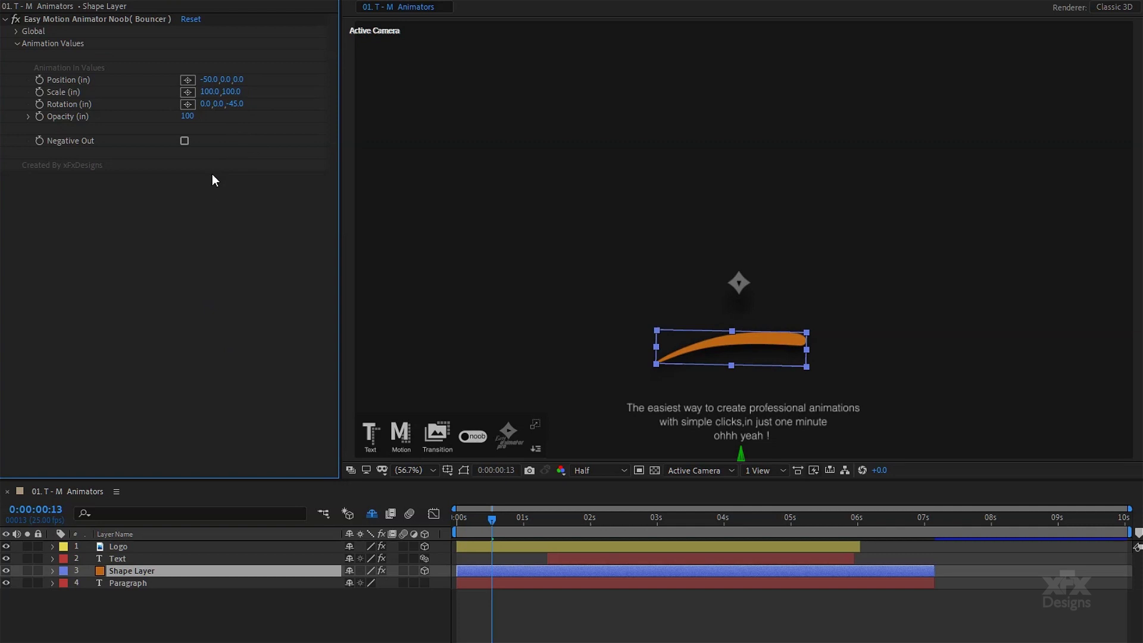
{"action": "left_click", "coordinate": [190, 117]}
{"action": "type", "text": "0"}
{"action": "key", "text": "Return"}
Preview the swoosh's new sliding, rotating entrance from the start.
{"action": "left_click", "coordinate": [492, 527]}
{"action": "key", "text": "space"}
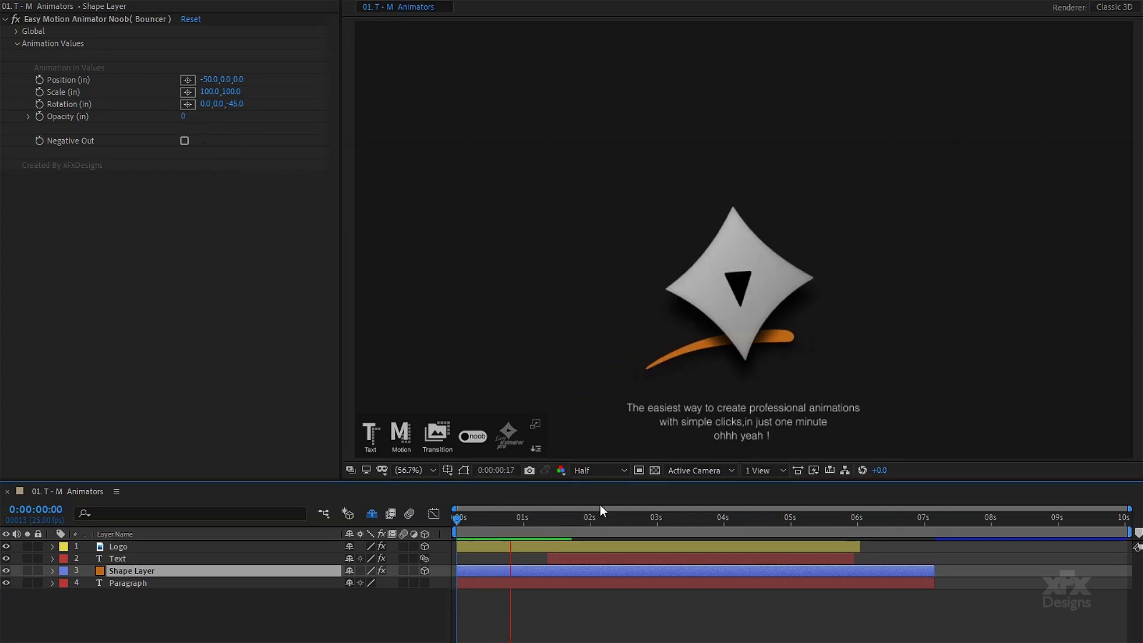
{"action": "left_click_drag", "start_coordinate": [602, 514], "coordinate": [445, 519]}
{"action": "key", "text": "space"}
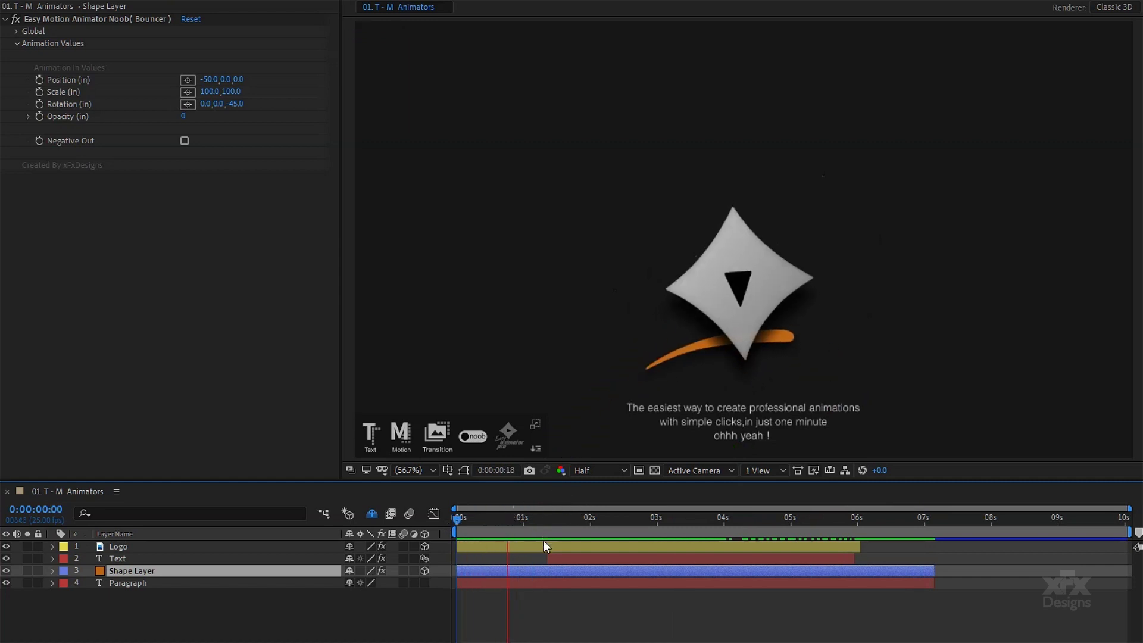
{"action": "key", "text": "space"}
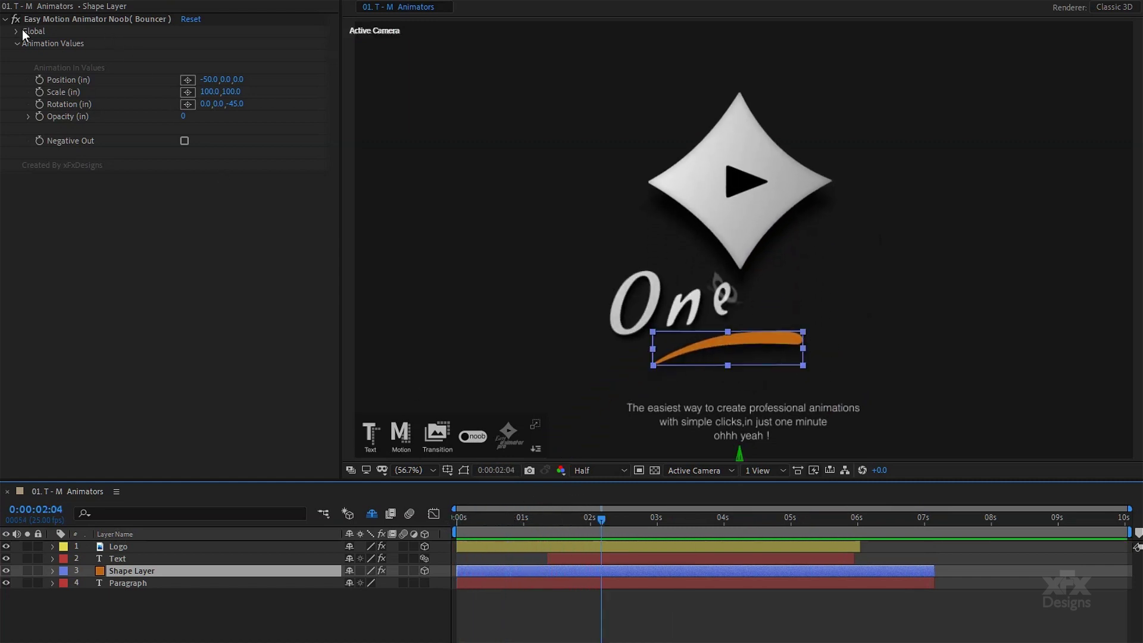
Set the Bouncer's Global Speed to 0.35 and Decay to 3.00, then preview the bounce.
{"action": "left_click", "coordinate": [15, 31]}
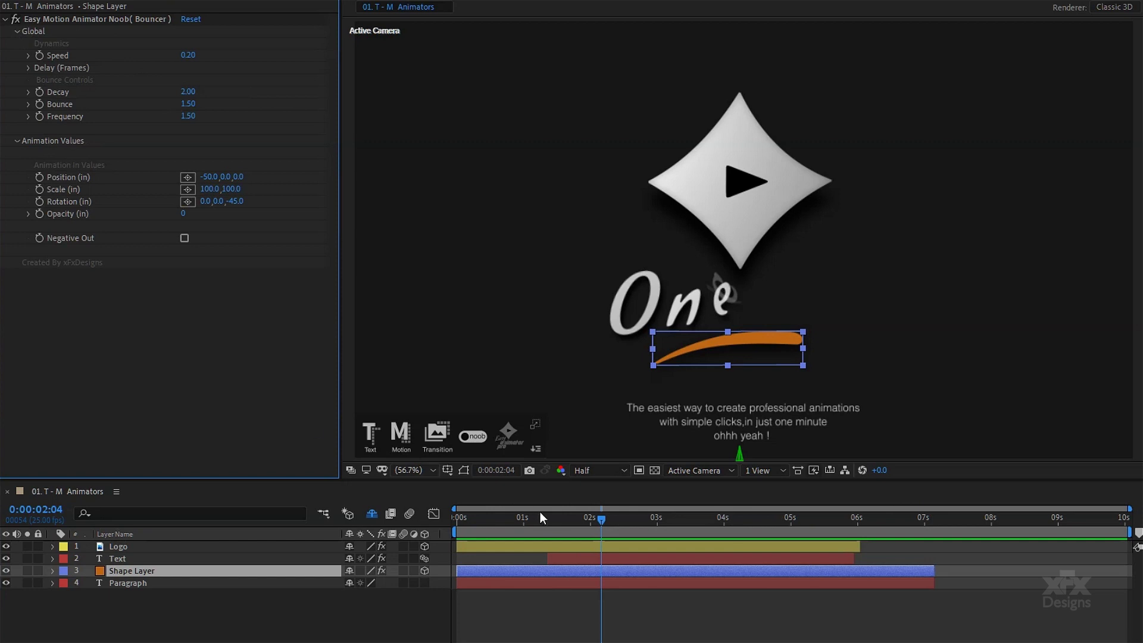
{"action": "mouse_move", "coordinate": [540, 513]}
{"action": "left_mouse_down"}
{"action": "mouse_move", "coordinate": [548, 521]}
{"action": "mouse_move", "coordinate": [485, 516]}
{"action": "mouse_move", "coordinate": [538, 519]}
{"action": "left_mouse_up"}
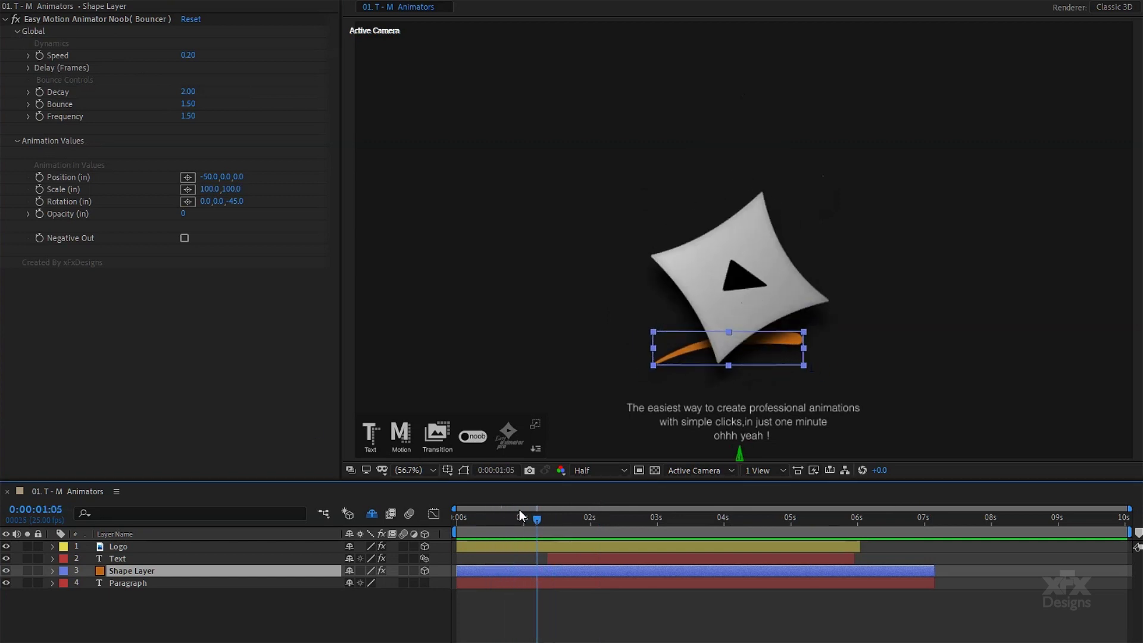
{"action": "left_click", "coordinate": [188, 55]}
{"action": "type", "text": "0.35"}
{"action": "key", "text": "Return"}
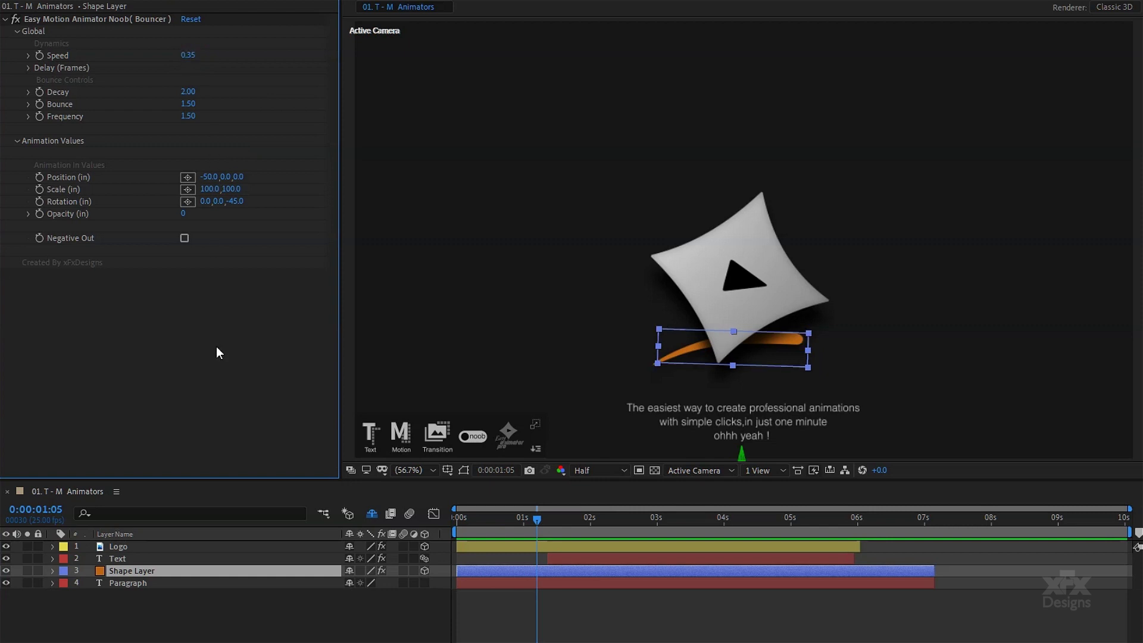
{"action": "left_click", "coordinate": [188, 92]}
{"action": "type", "text": "3"}
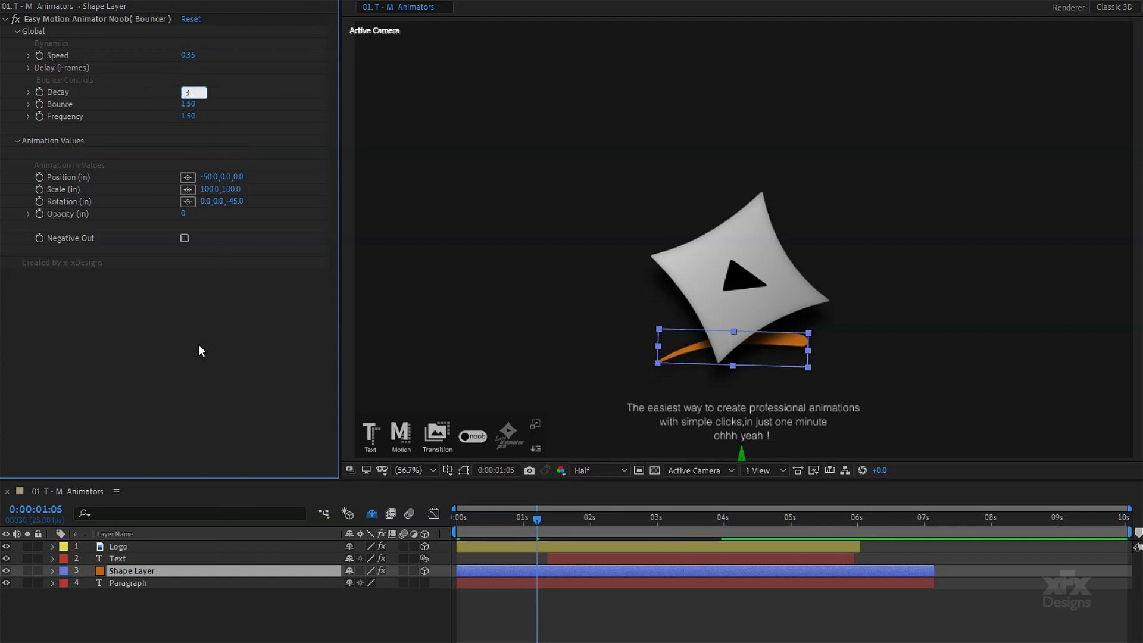
{"action": "key", "text": "Return"}
{"action": "left_click", "coordinate": [525, 518]}
{"action": "key", "text": "space"}
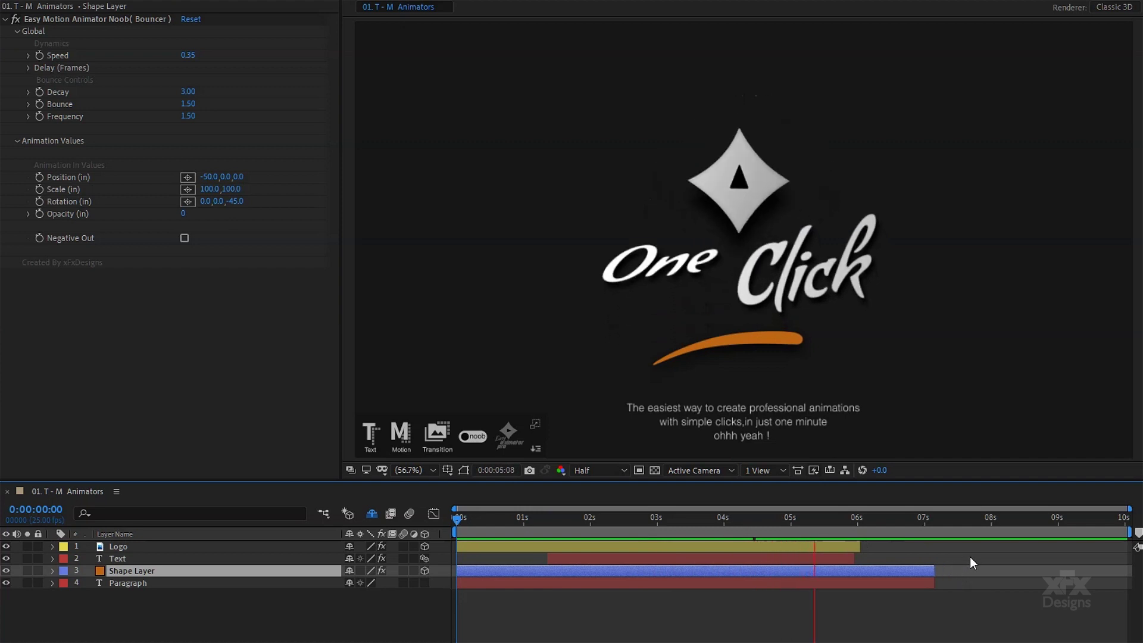
Trim the swoosh Shape Layer to start around 2 s and end around 5.6 s, then preview.
{"action": "left_click_drag", "start_coordinate": [938, 573], "coordinate": [831, 573]}
{"action": "left_click_drag", "start_coordinate": [778, 520], "coordinate": [552, 518]}
{"action": "left_click_drag", "start_coordinate": [457, 571], "coordinate": [592, 581]}
{"action": "key", "text": "space"}
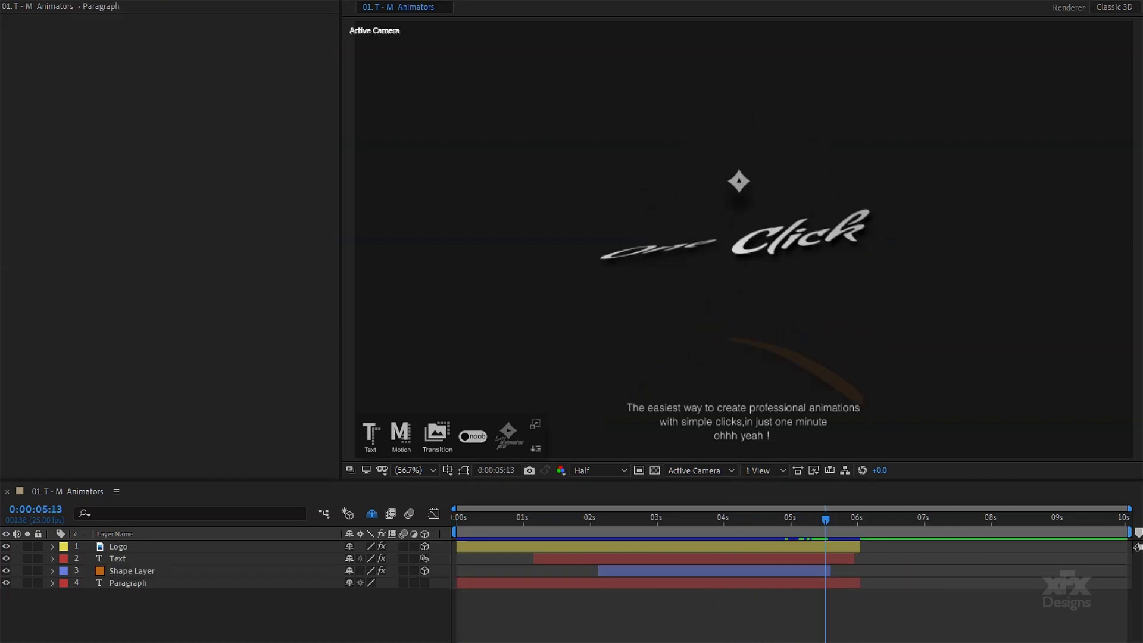
{"action": "left_click", "coordinate": [320, 625]}
{"action": "left_click_drag", "start_coordinate": [826, 526], "coordinate": [696, 513]}
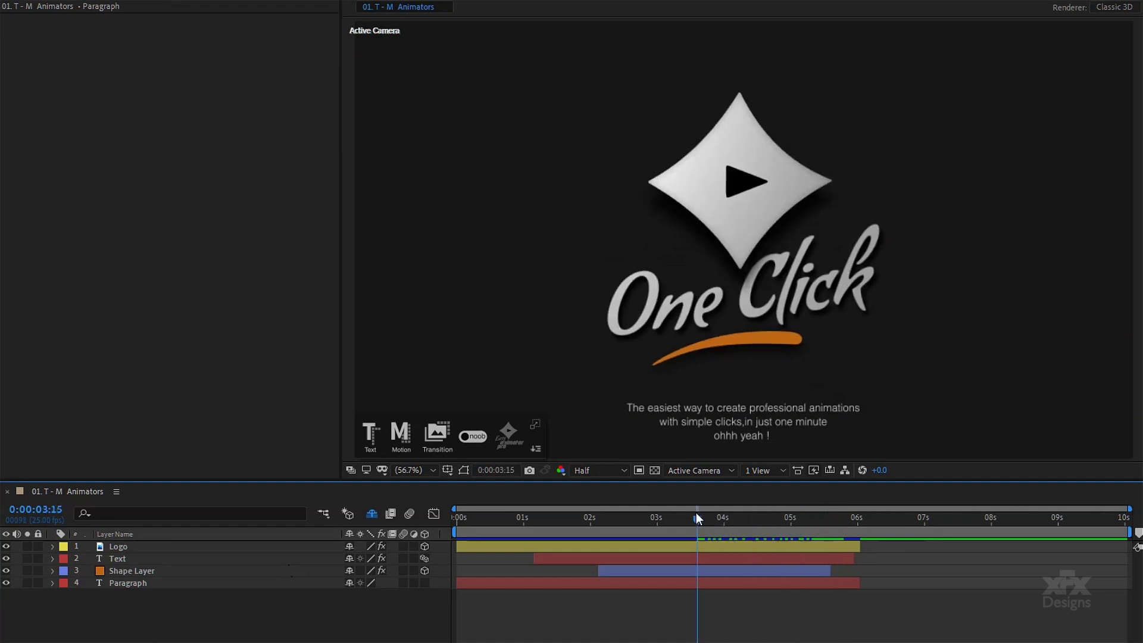
Apply the Text Bouncer animation to the Paragraph tagline layer.
{"action": "left_click", "coordinate": [165, 588]}
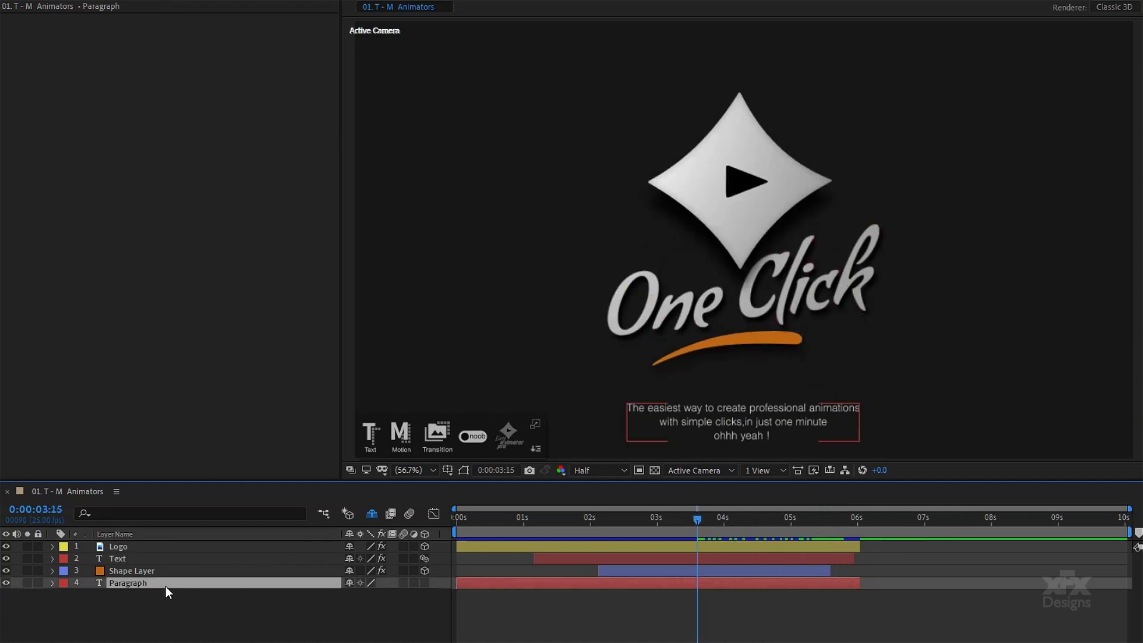
{"action": "right_click", "coordinate": [374, 453]}
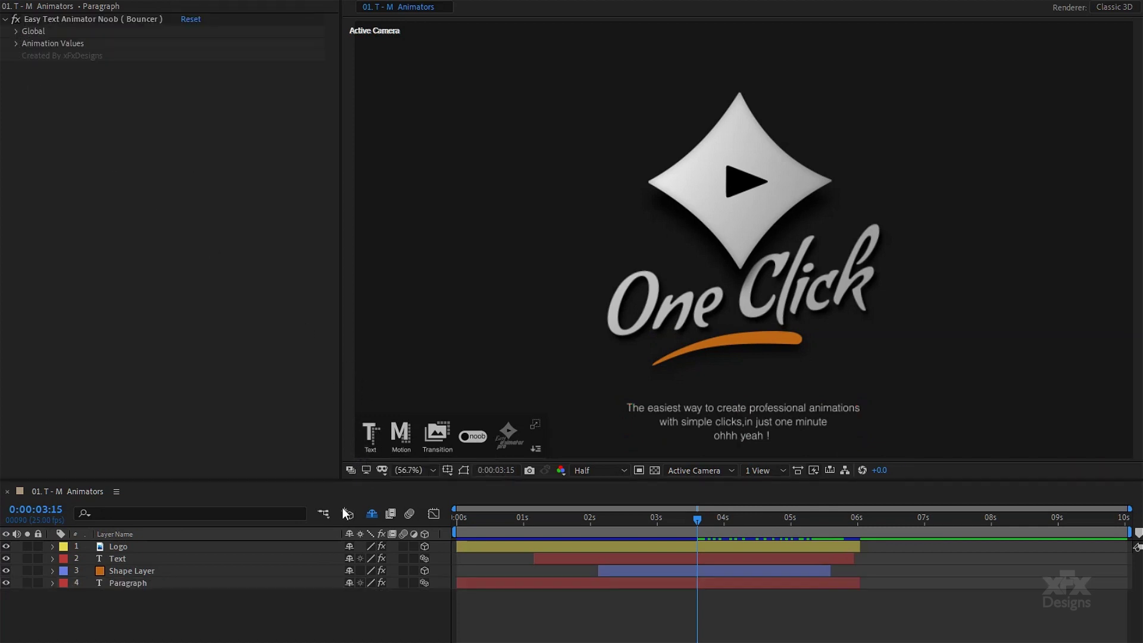
{"action": "left_click", "coordinate": [175, 583]}
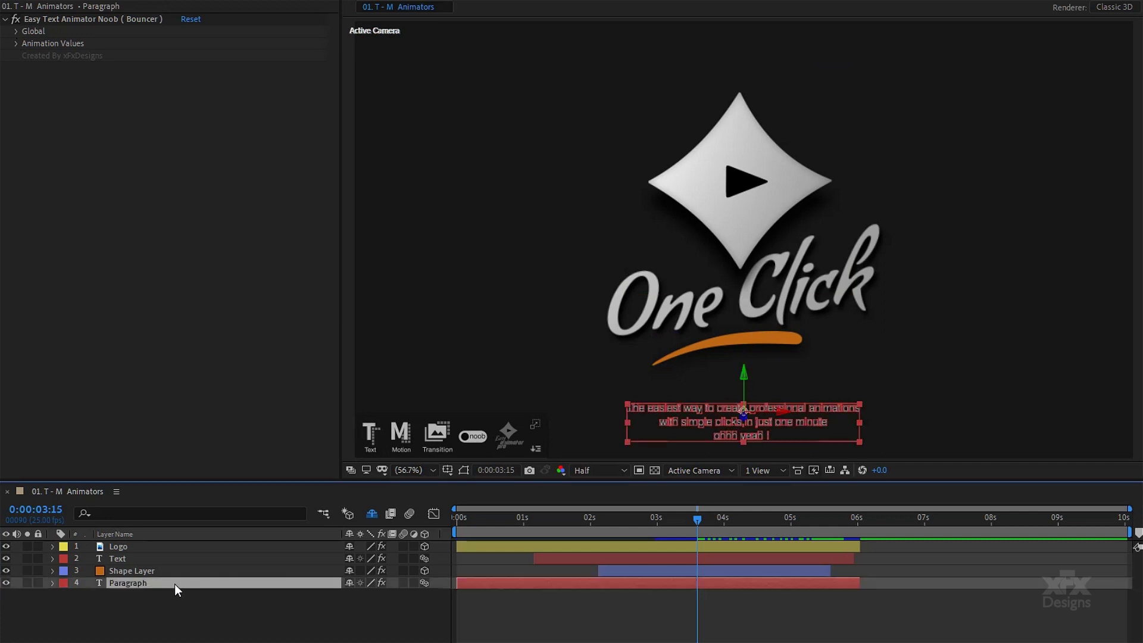
Base the Paragraph's Bouncer in and out animations on lines.
{"action": "left_click", "coordinate": [536, 448]}
{"action": "left_click", "coordinate": [471, 476]}
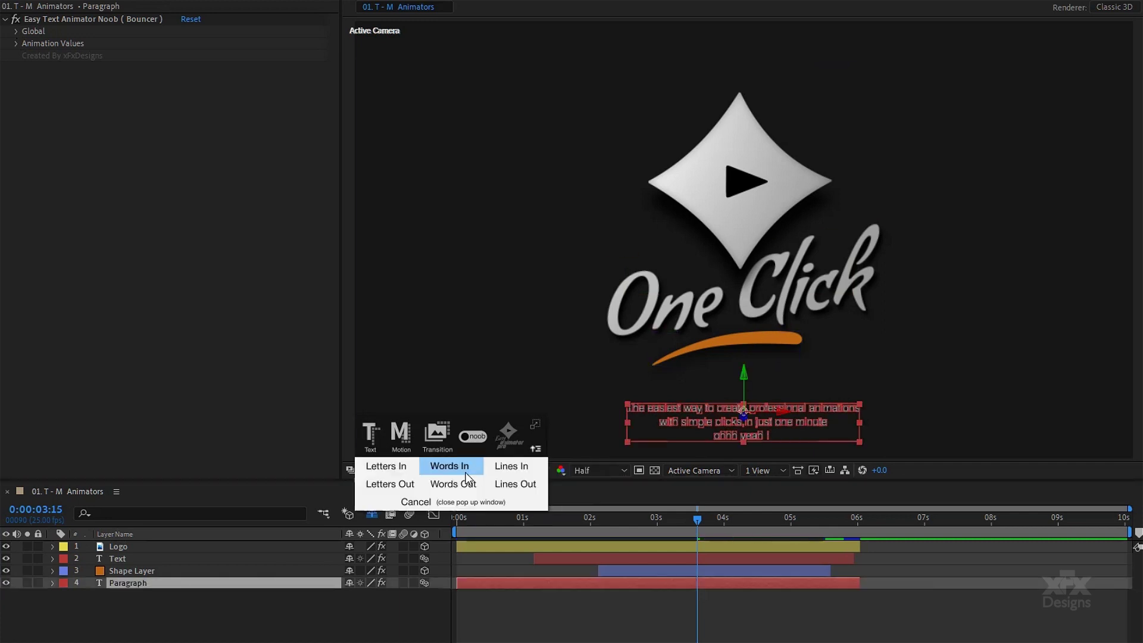
{"action": "left_click", "coordinate": [519, 470]}
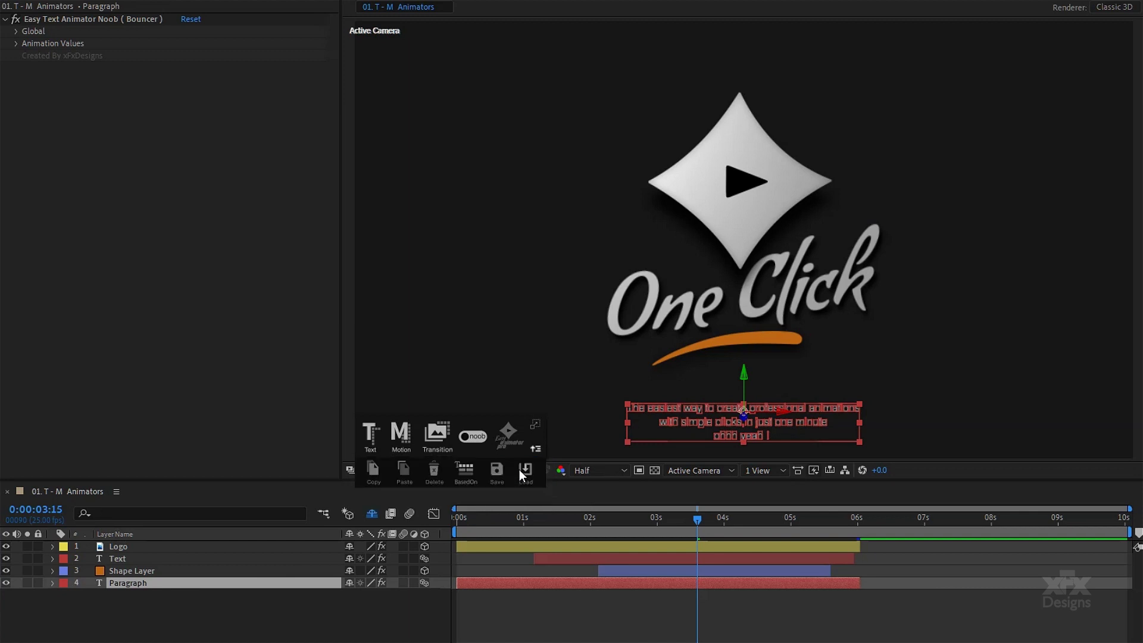
{"action": "left_click", "coordinate": [470, 469]}
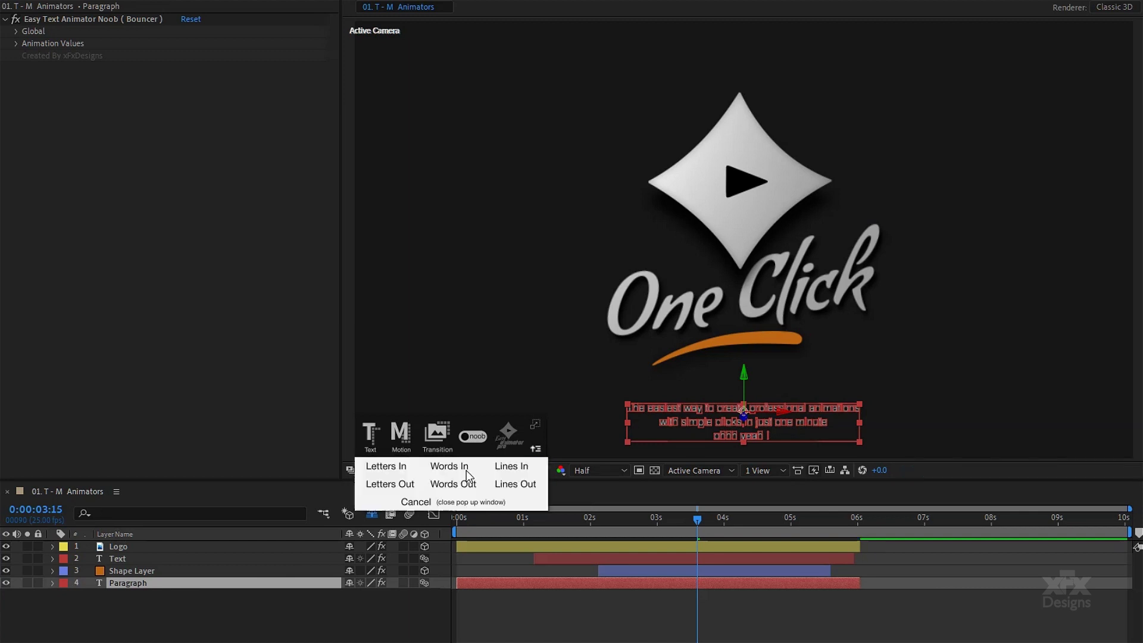
{"action": "left_click", "coordinate": [509, 487]}
{"action": "left_click", "coordinate": [406, 610]}
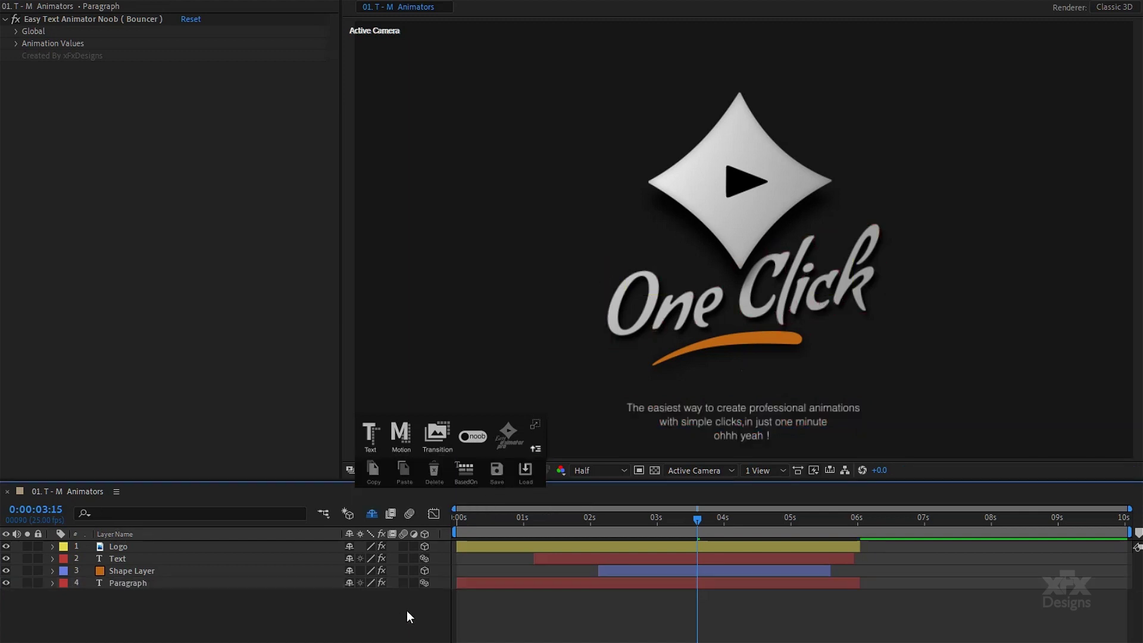
{"action": "left_click", "coordinate": [206, 583]}
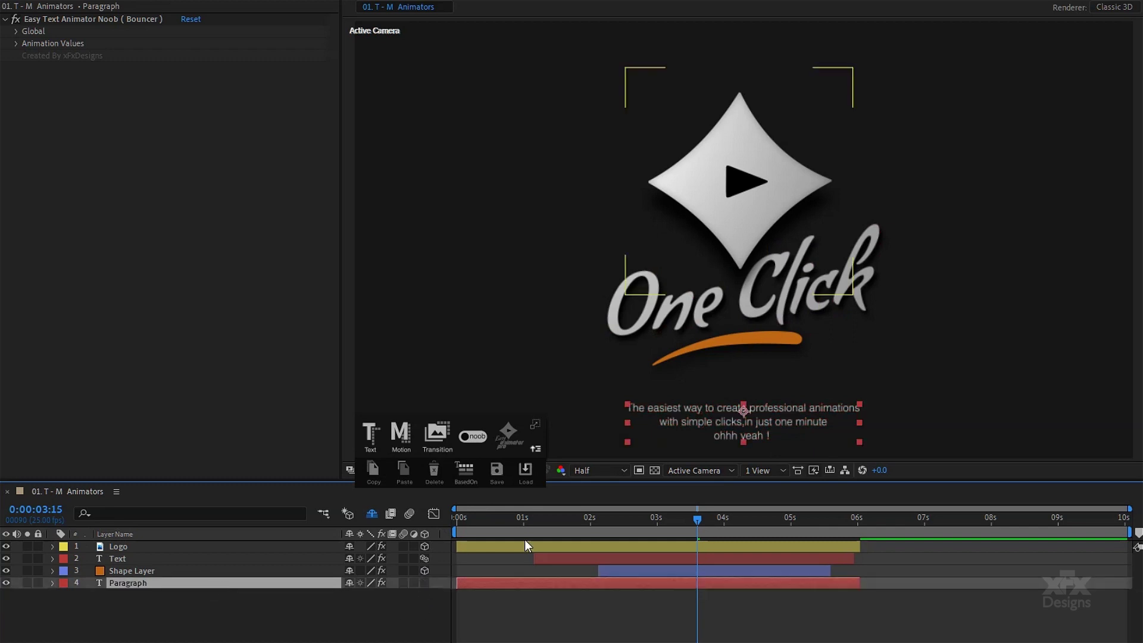
{"action": "left_click_drag", "start_coordinate": [627, 519], "coordinate": [481, 518]}
Set the Paragraph animator's Position offset to 0,50,0 and preview the text entrance.
{"action": "left_click", "coordinate": [18, 42]}
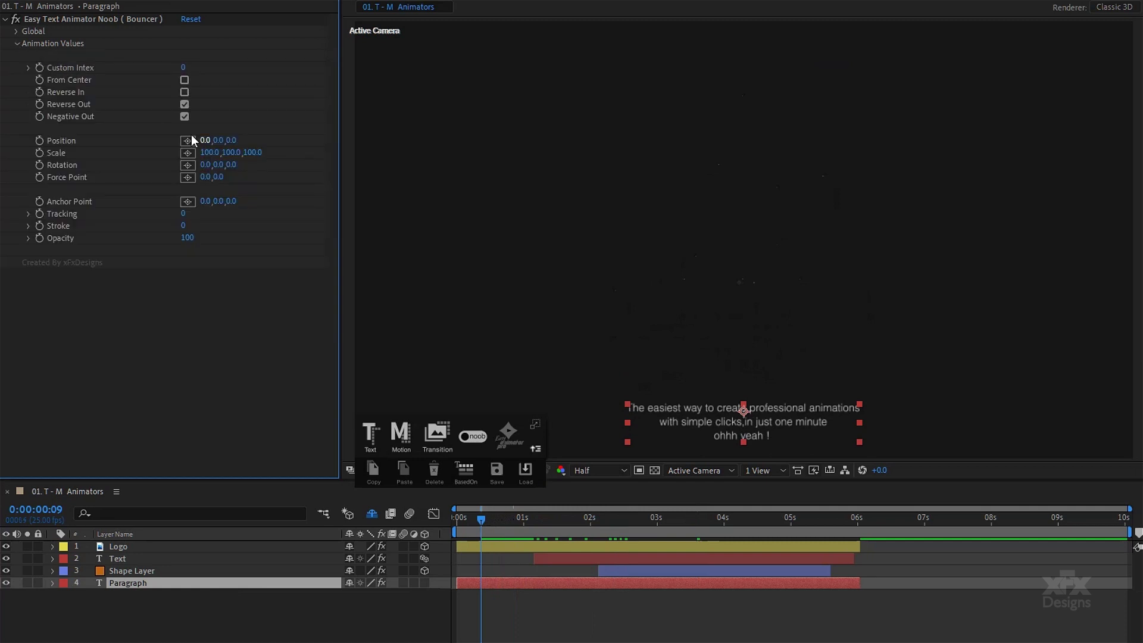
{"action": "left_click", "coordinate": [219, 141]}
{"action": "type", "text": "50"}
{"action": "key", "text": "Return"}
{"action": "left_click_drag", "start_coordinate": [474, 524], "coordinate": [461, 519]}
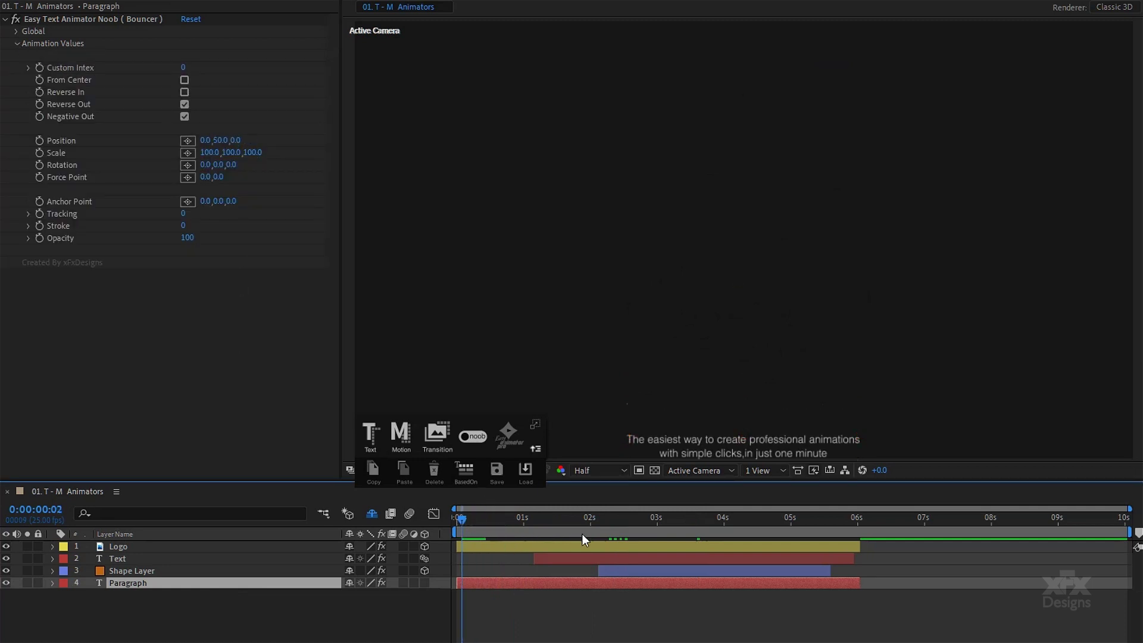
{"action": "key", "text": "space"}
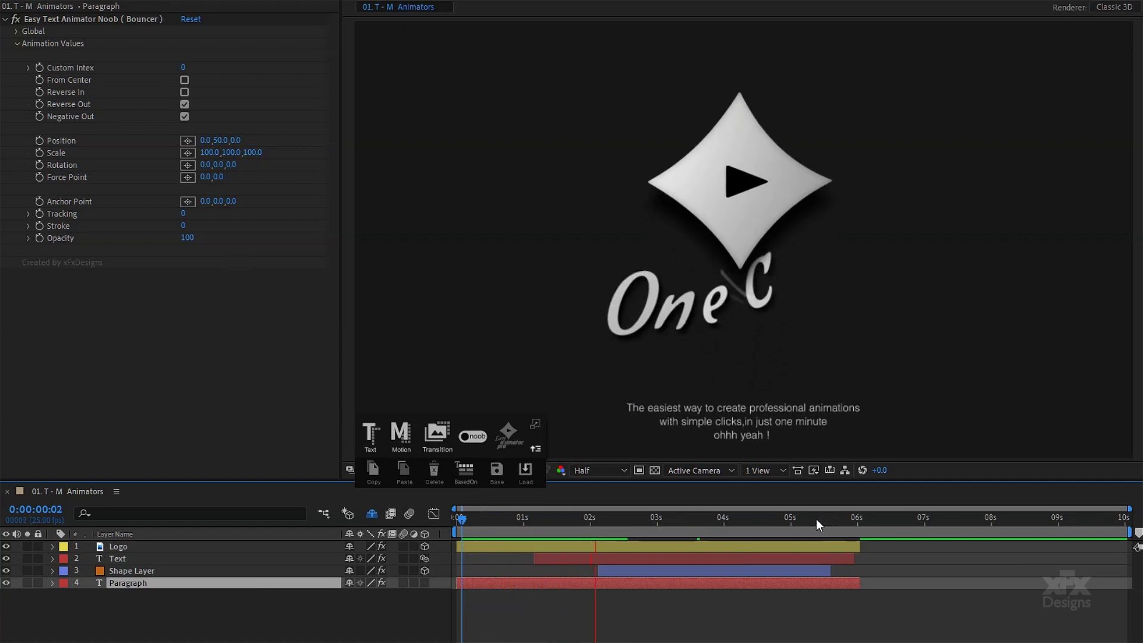
{"action": "left_click_drag", "start_coordinate": [816, 520], "coordinate": [434, 542]}
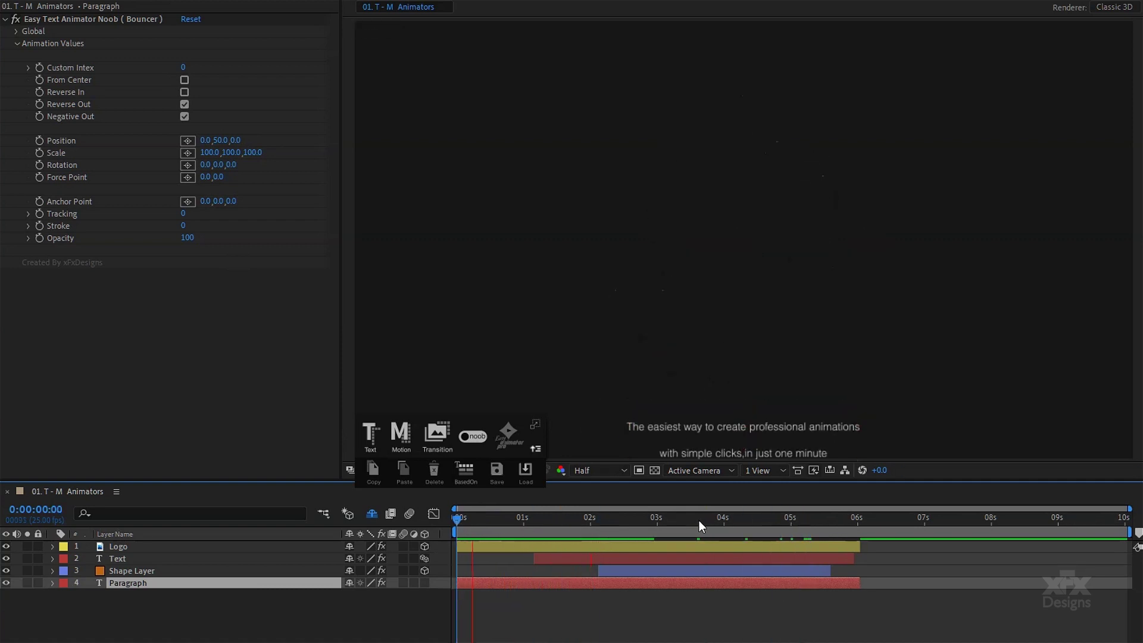
{"action": "key", "text": "space"}
{"action": "key", "text": "space"}
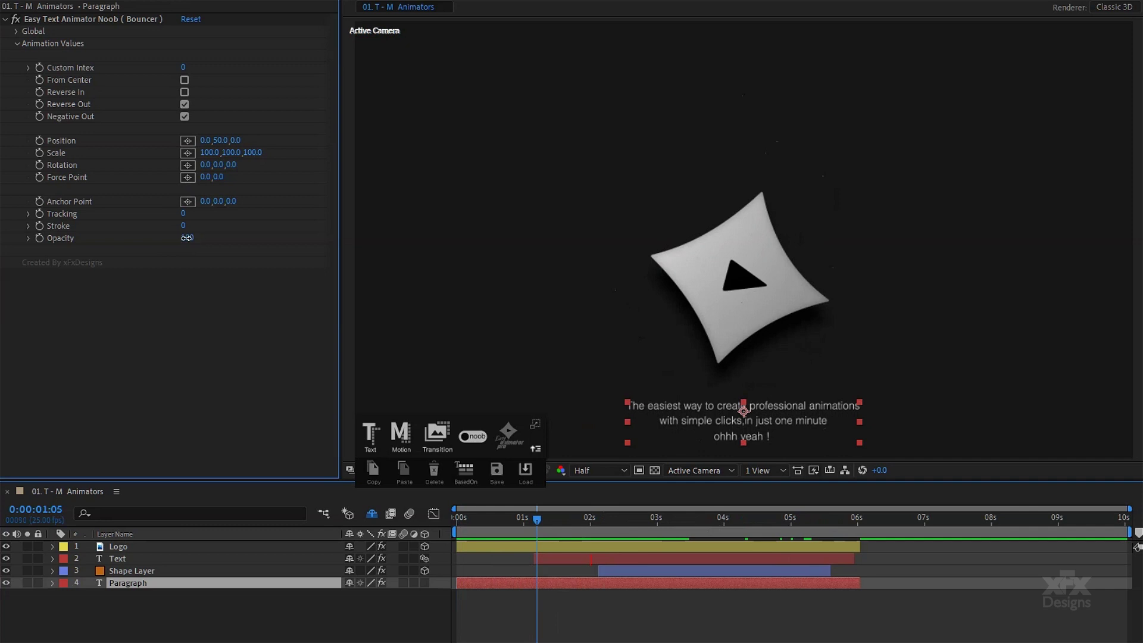
{"action": "key", "text": "space"}
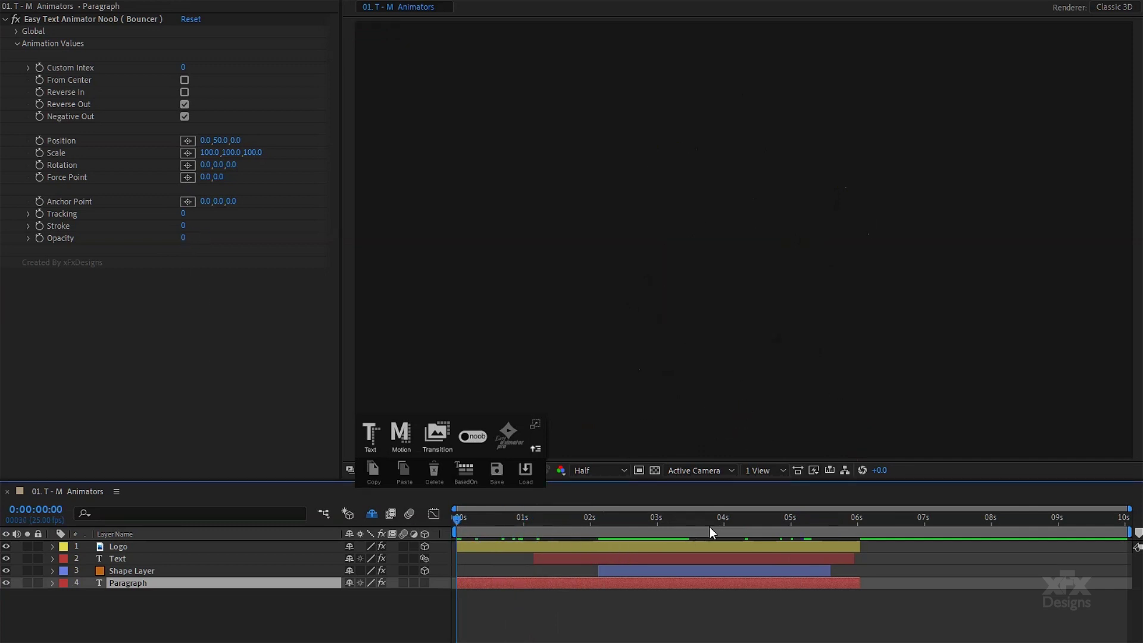
{"action": "key", "text": "space"}
Check the outro, then delay the Paragraph layer's start to about 2.4 seconds and preview.
{"action": "left_click", "coordinate": [795, 522]}
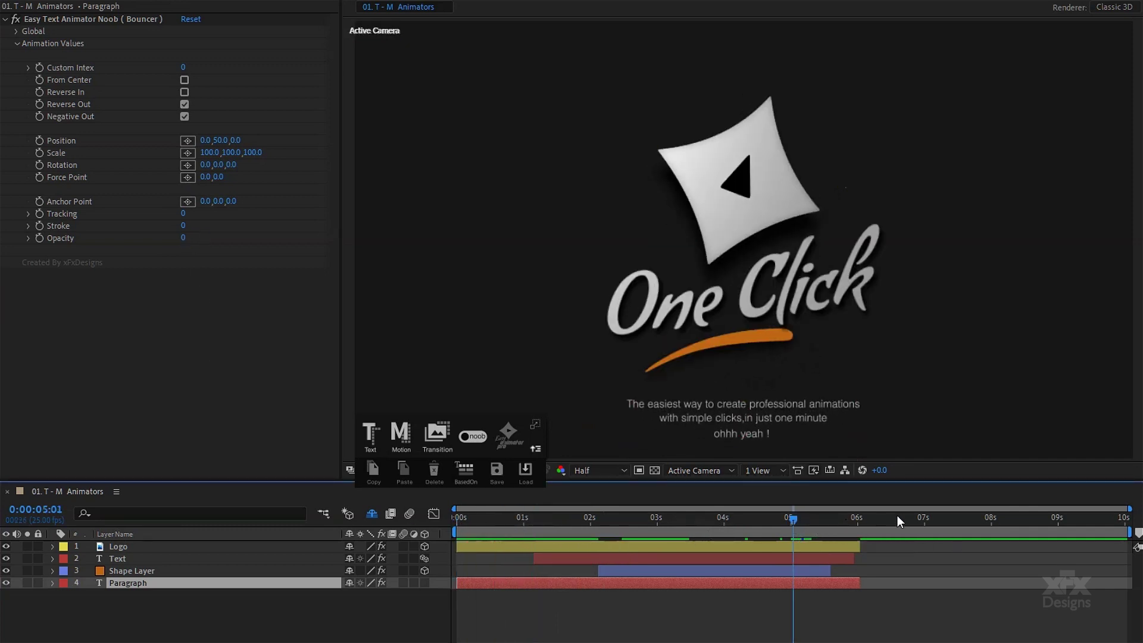
{"action": "left_click", "coordinate": [819, 522]}
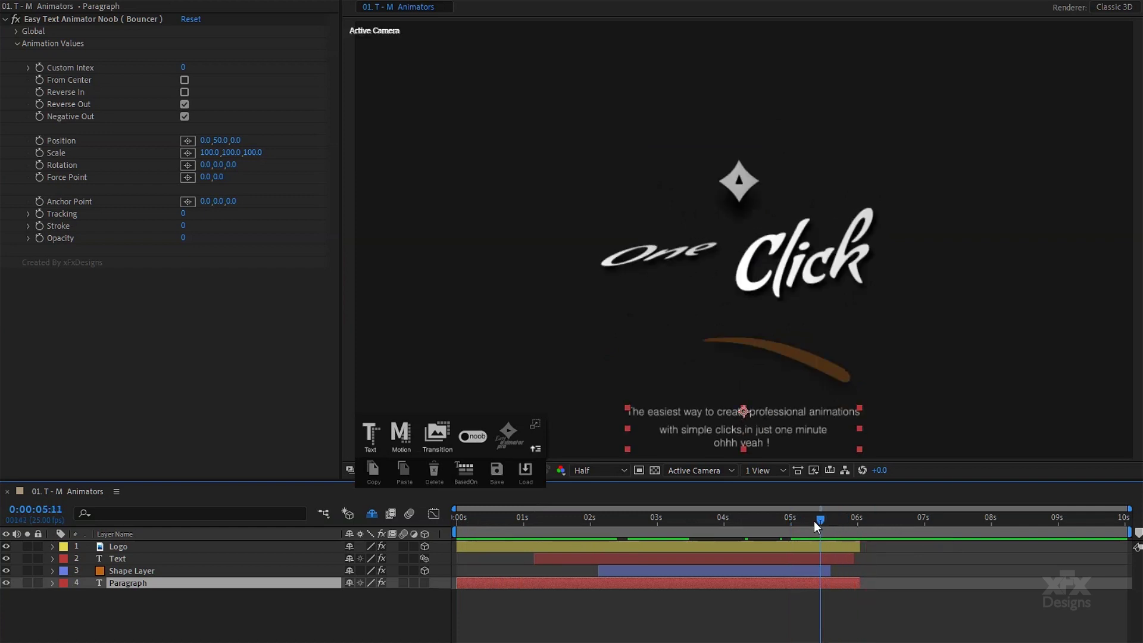
{"action": "left_click_drag", "start_coordinate": [813, 521], "coordinate": [640, 531]}
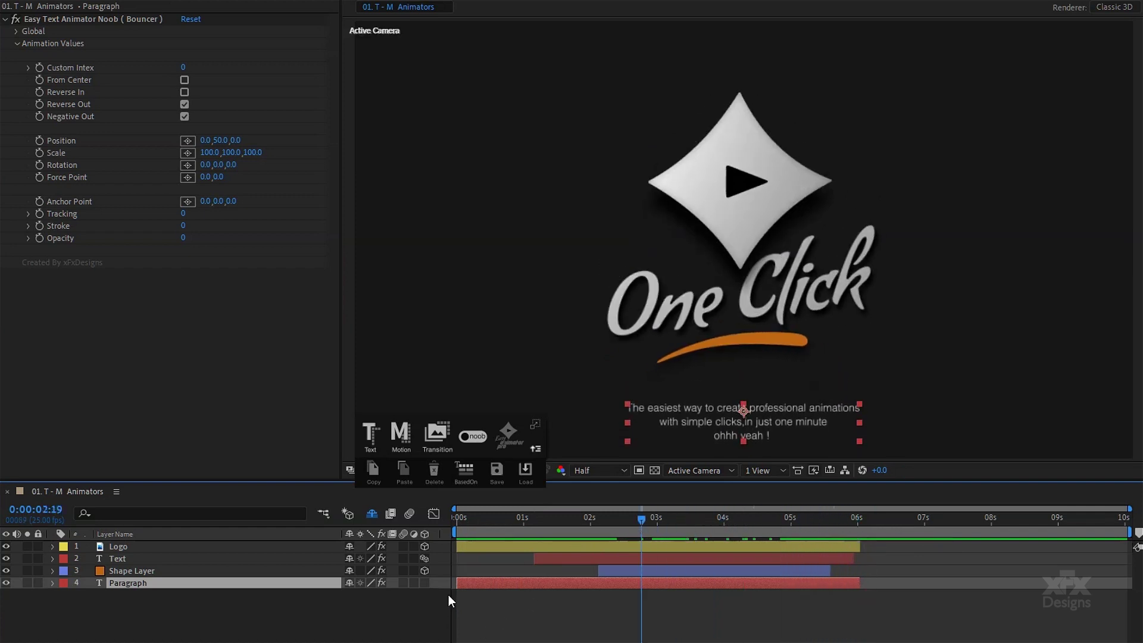
{"action": "left_click_drag", "start_coordinate": [456, 583], "coordinate": [617, 583]}
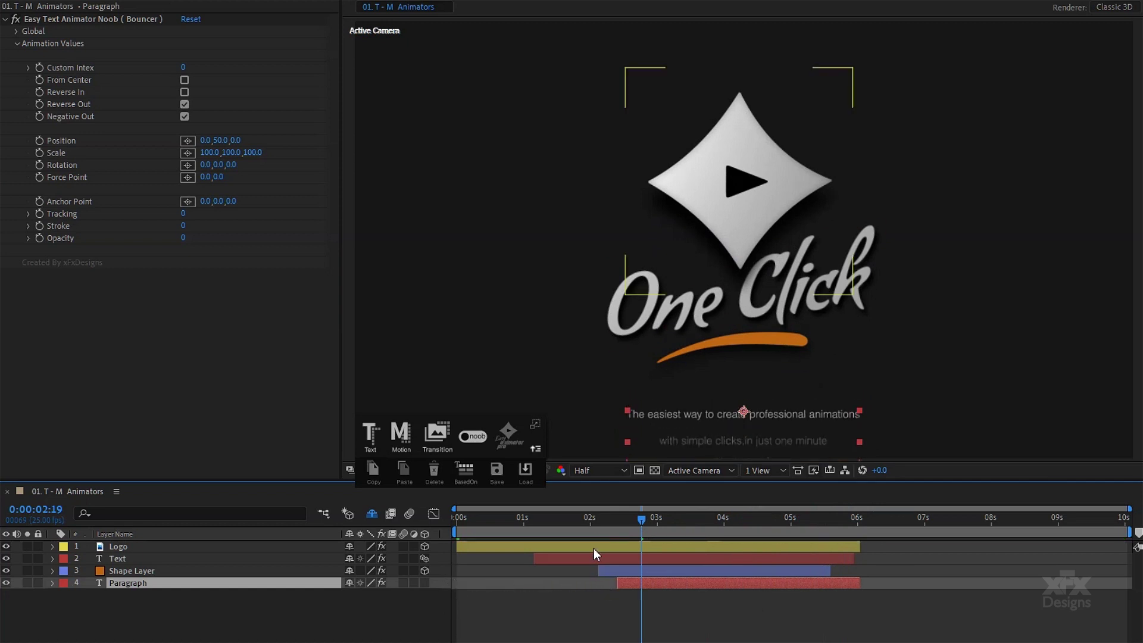
{"action": "left_click", "coordinate": [592, 520]}
{"action": "key", "text": "space"}
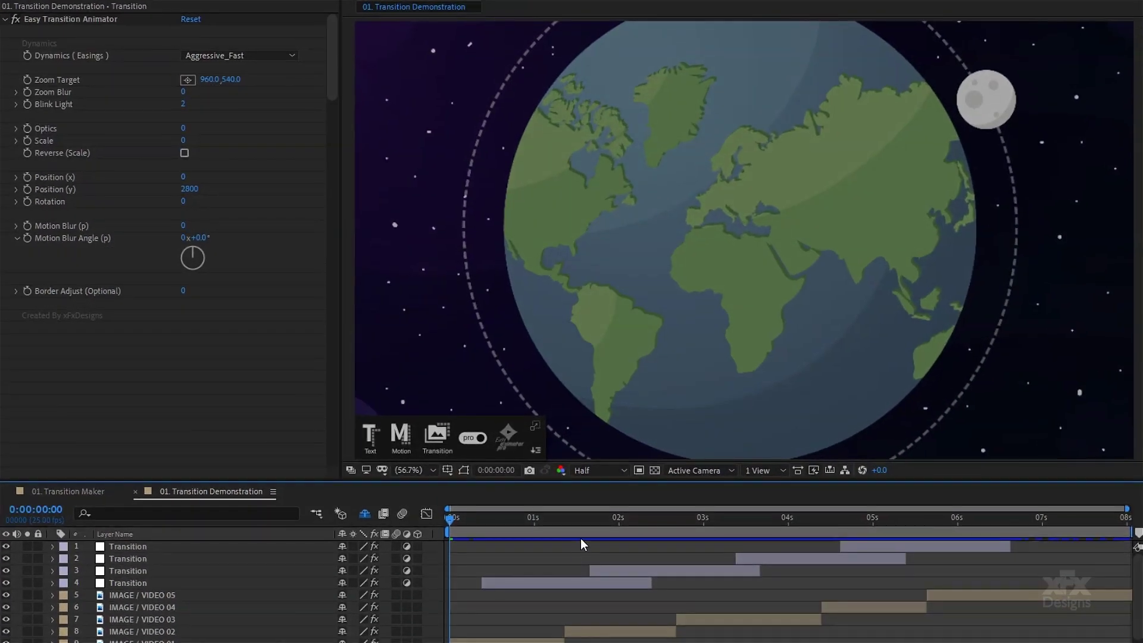
Preview the Transition Demonstration comp, then close it to return to Transition Maker.
{"action": "key", "text": "space"}
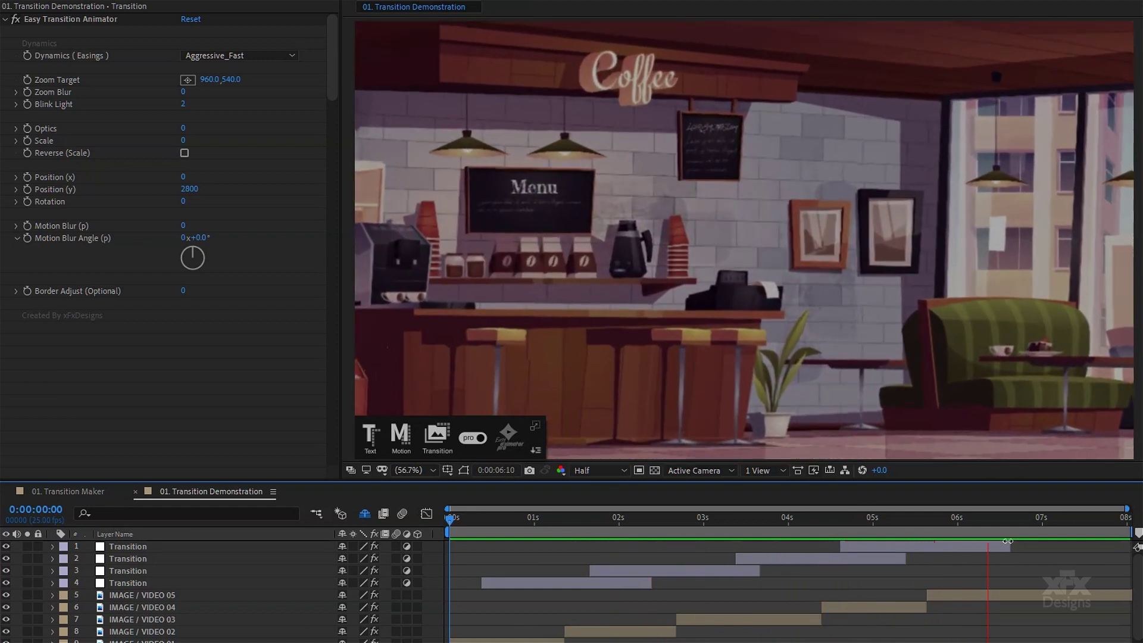
{"action": "key", "text": "space"}
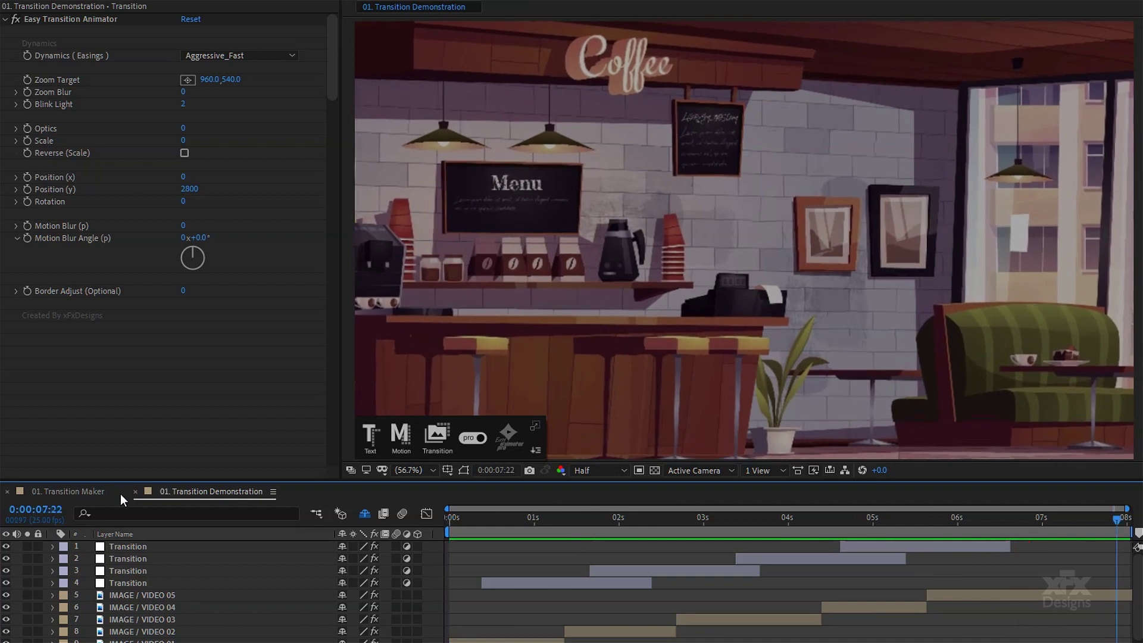
{"action": "left_click", "coordinate": [569, 518]}
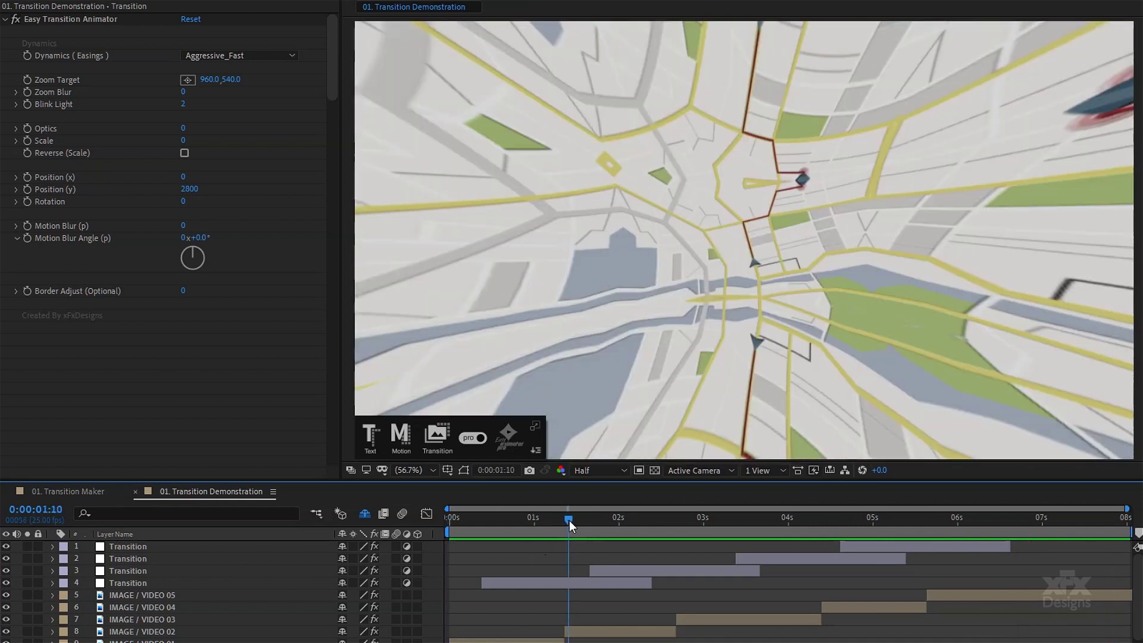
{"action": "left_click", "coordinate": [136, 492]}
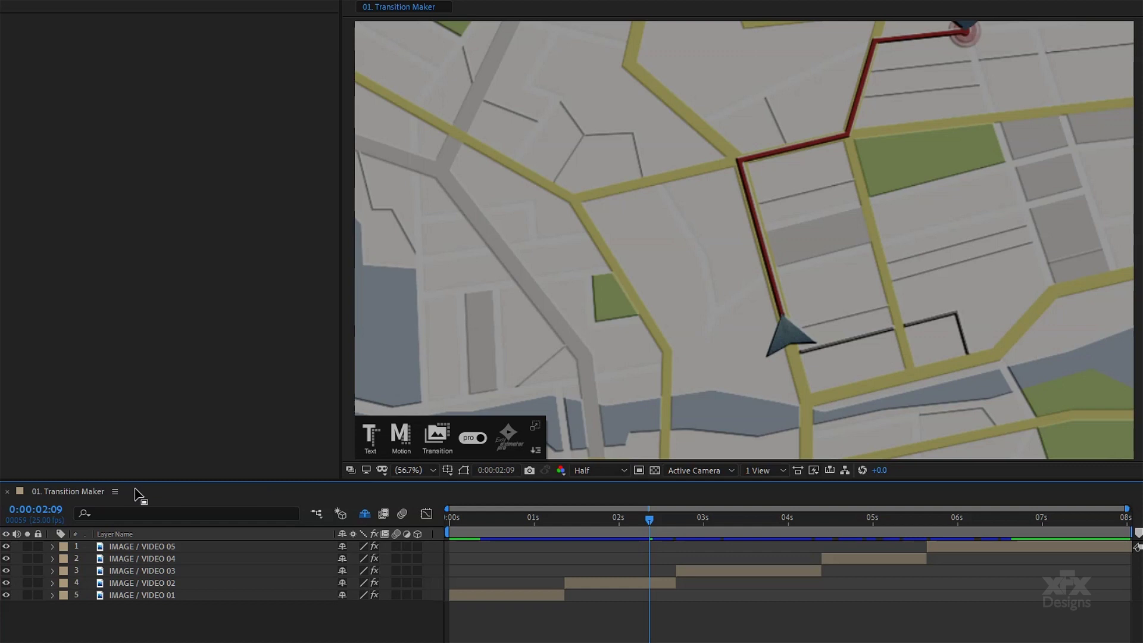
Scrub through the images and park the playhead at 0:00:01:09, the IMAGE / VIDEO 01–02 cut.
{"action": "left_click_drag", "start_coordinate": [614, 509], "coordinate": [566, 536]}
{"action": "left_click_drag", "start_coordinate": [512, 542], "coordinate": [563, 536]}
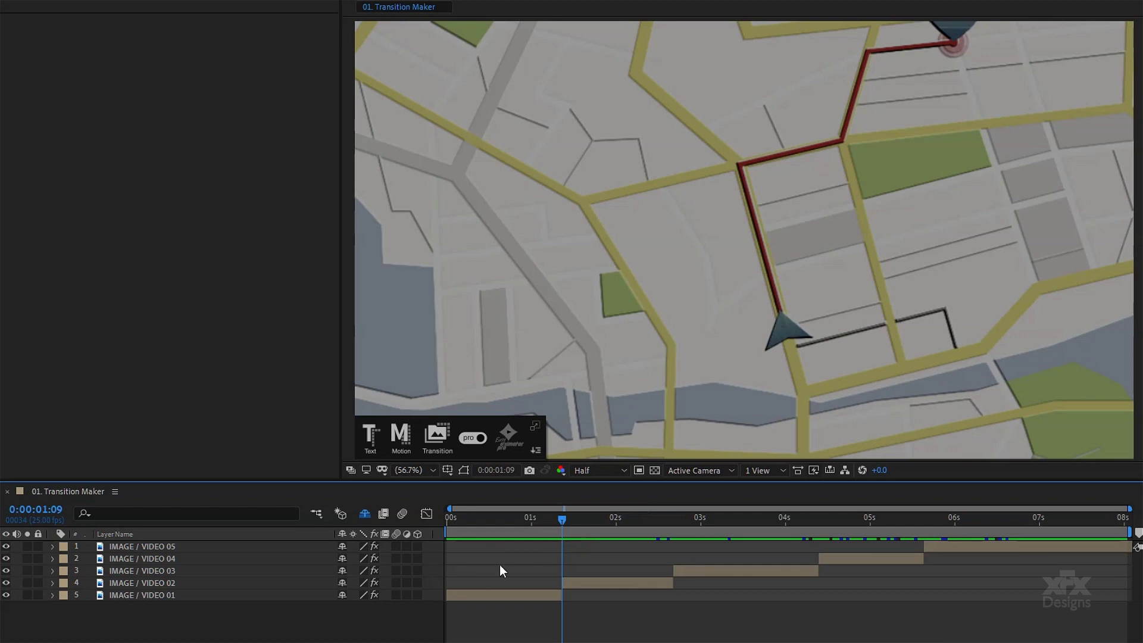
{"action": "left_click", "coordinate": [172, 596]}
{"action": "left_click", "coordinate": [374, 620]}
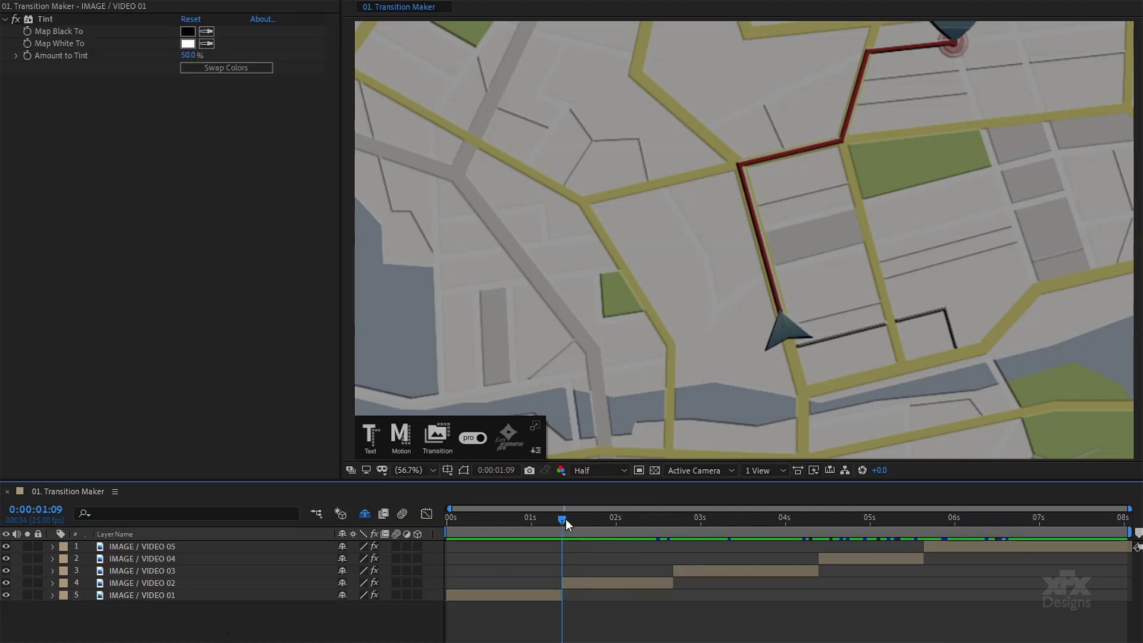
{"action": "left_click_drag", "start_coordinate": [566, 519], "coordinate": [563, 521]}
{"action": "left_click", "coordinate": [429, 441]}
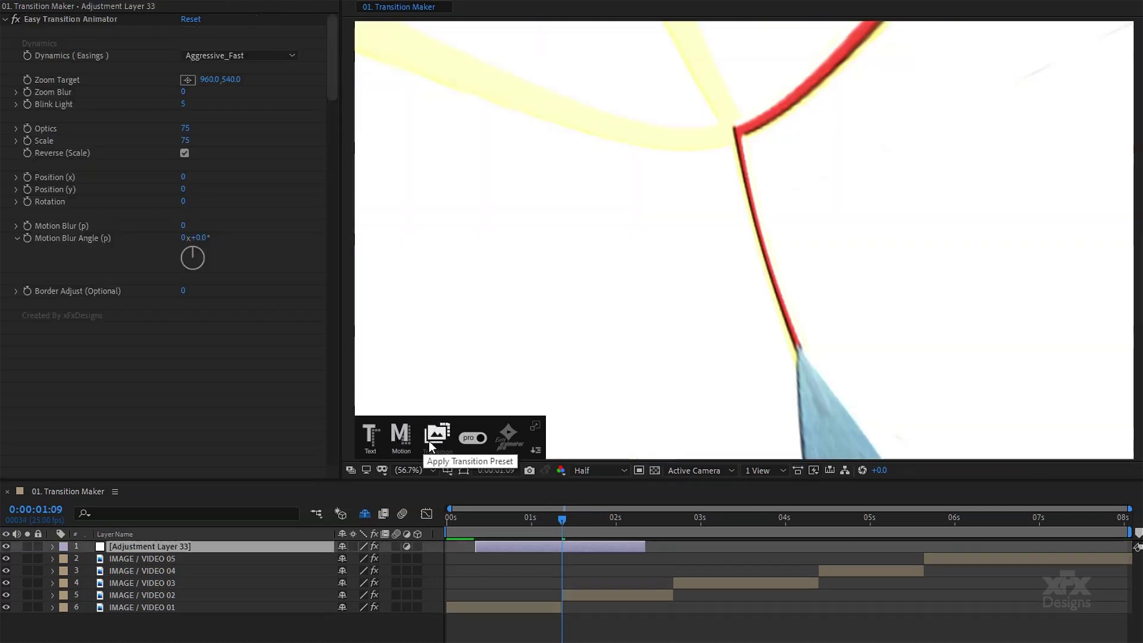
{"action": "left_click_drag", "start_coordinate": [563, 518], "coordinate": [474, 519]}
{"action": "key", "text": "space"}
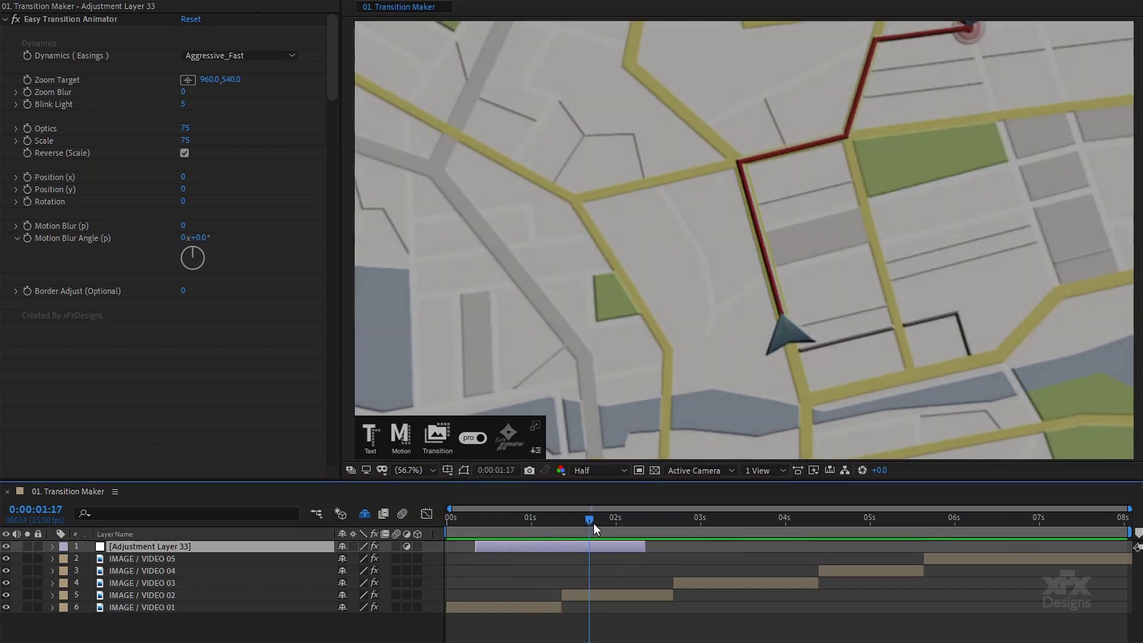
{"action": "left_click", "coordinate": [545, 520]}
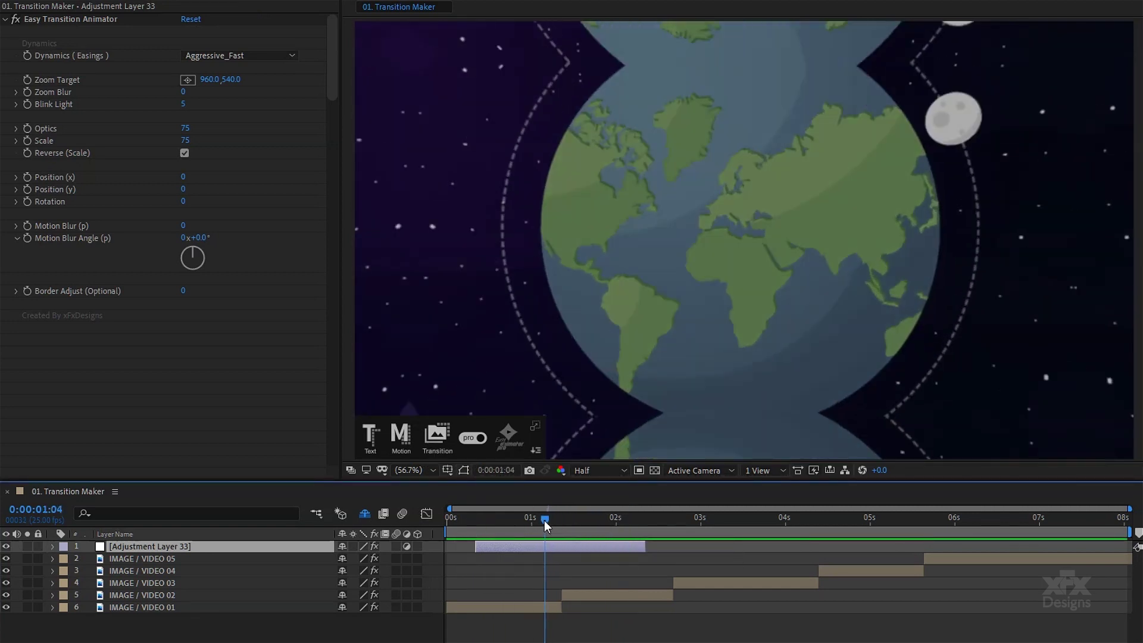
{"action": "left_click", "coordinate": [183, 105]}
{"action": "type", "text": "2"}
{"action": "key", "text": "Return"}
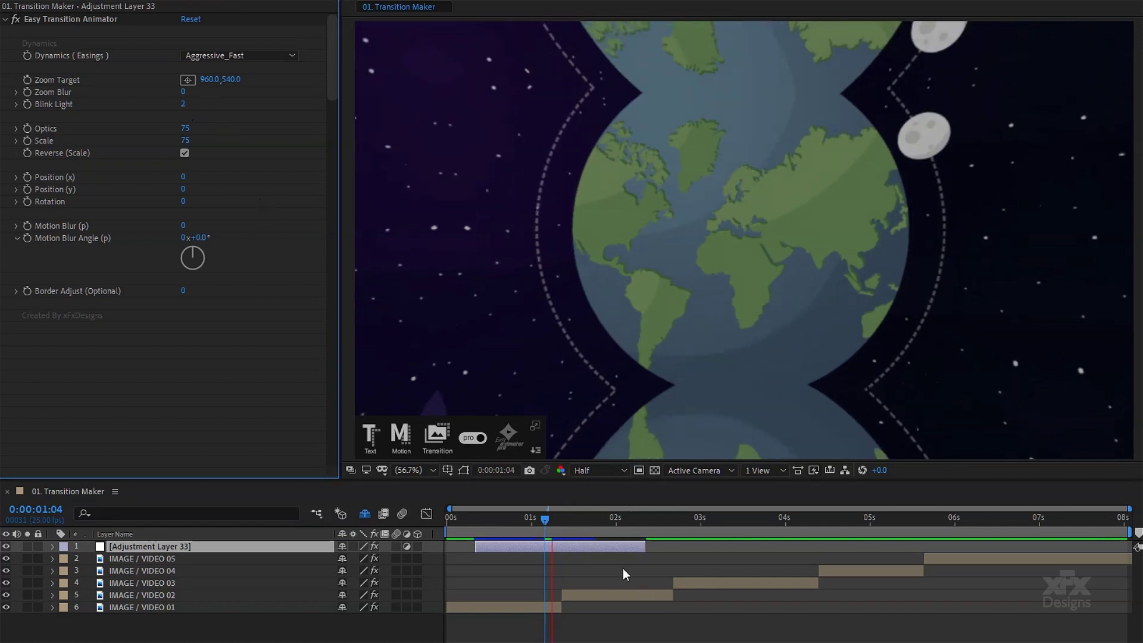
{"action": "left_click_drag", "start_coordinate": [611, 518], "coordinate": [542, 524]}
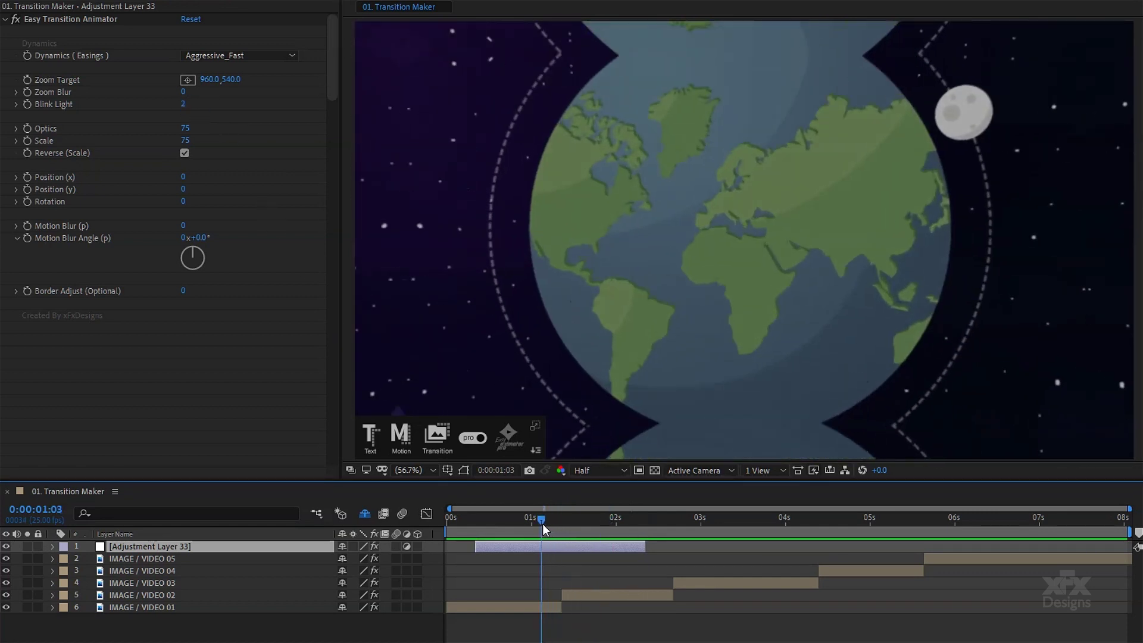
{"action": "left_click", "coordinate": [184, 154]}
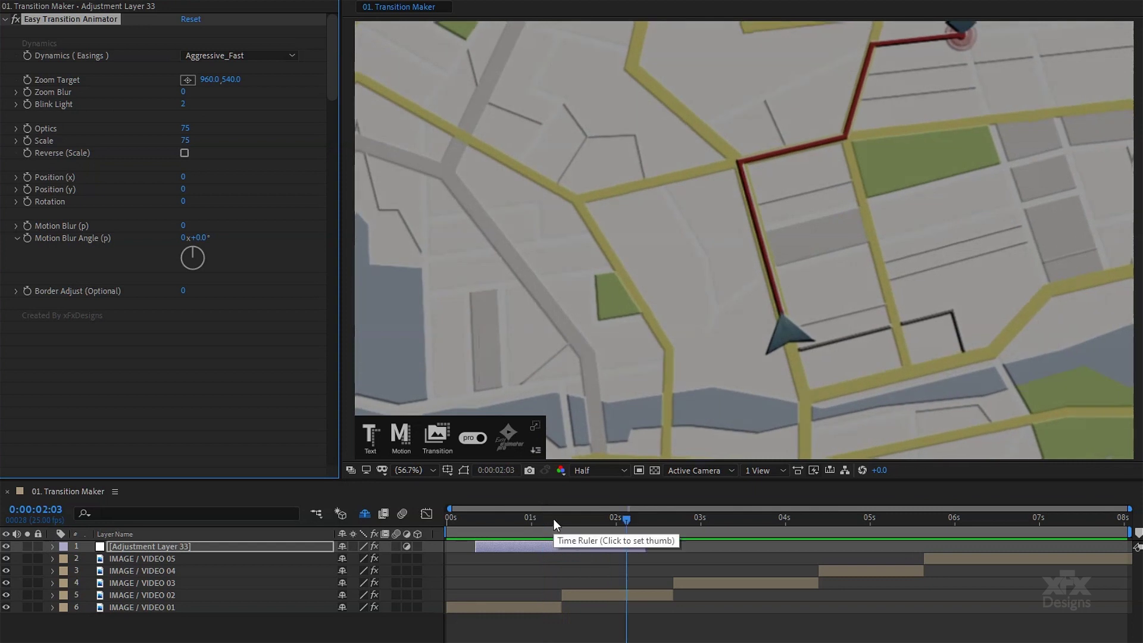
{"action": "left_click_drag", "start_coordinate": [553, 519], "coordinate": [491, 520]}
{"action": "key", "text": "space"}
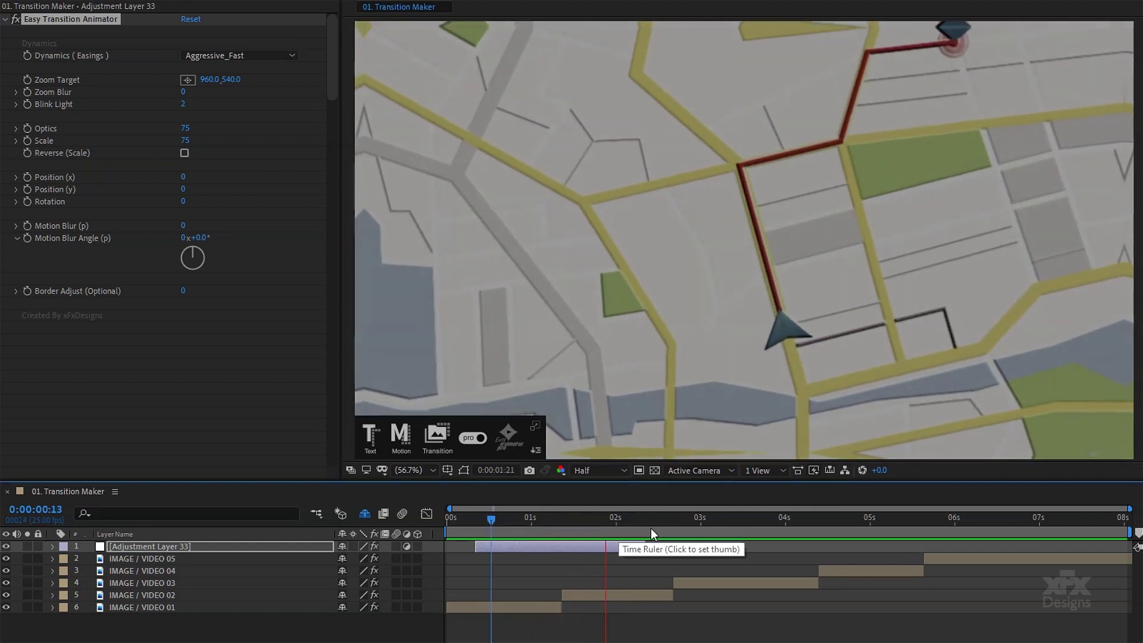
{"action": "left_click_drag", "start_coordinate": [646, 528], "coordinate": [673, 522]}
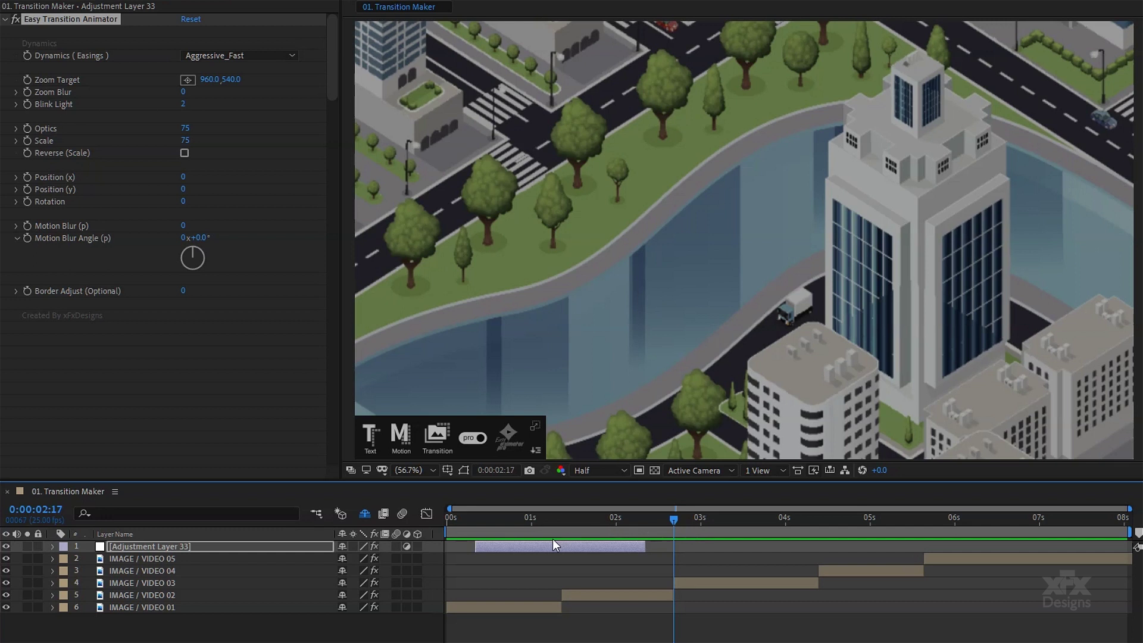
Add a preset transition as Adjustment Layer 34 and set its Blink Light to 2.
{"action": "left_click", "coordinate": [436, 439]}
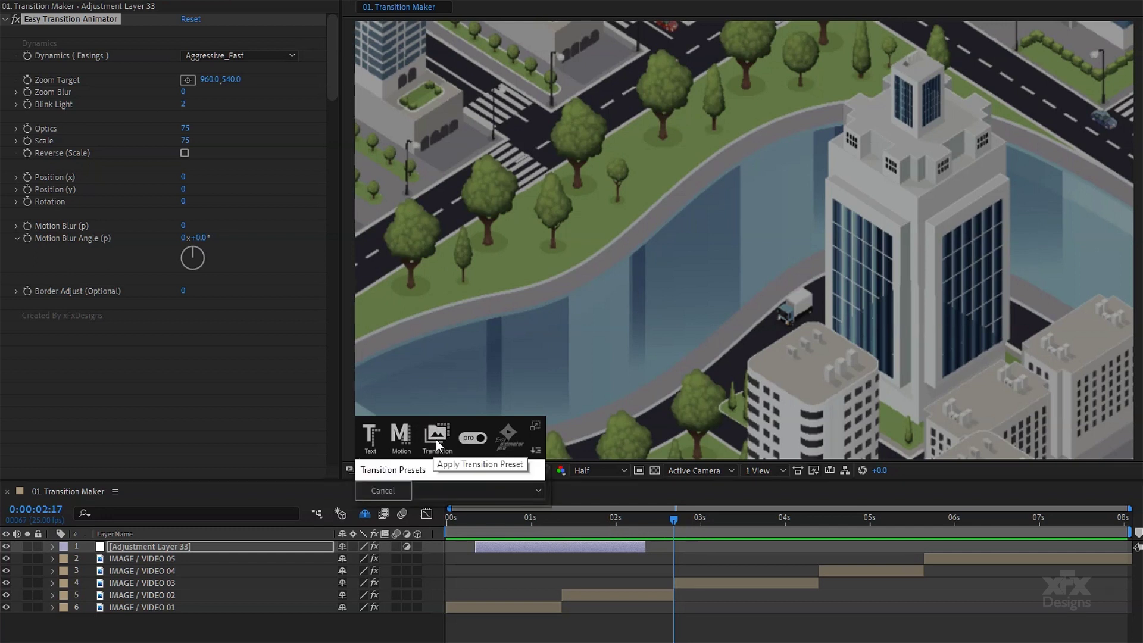
{"action": "left_click", "coordinate": [541, 491]}
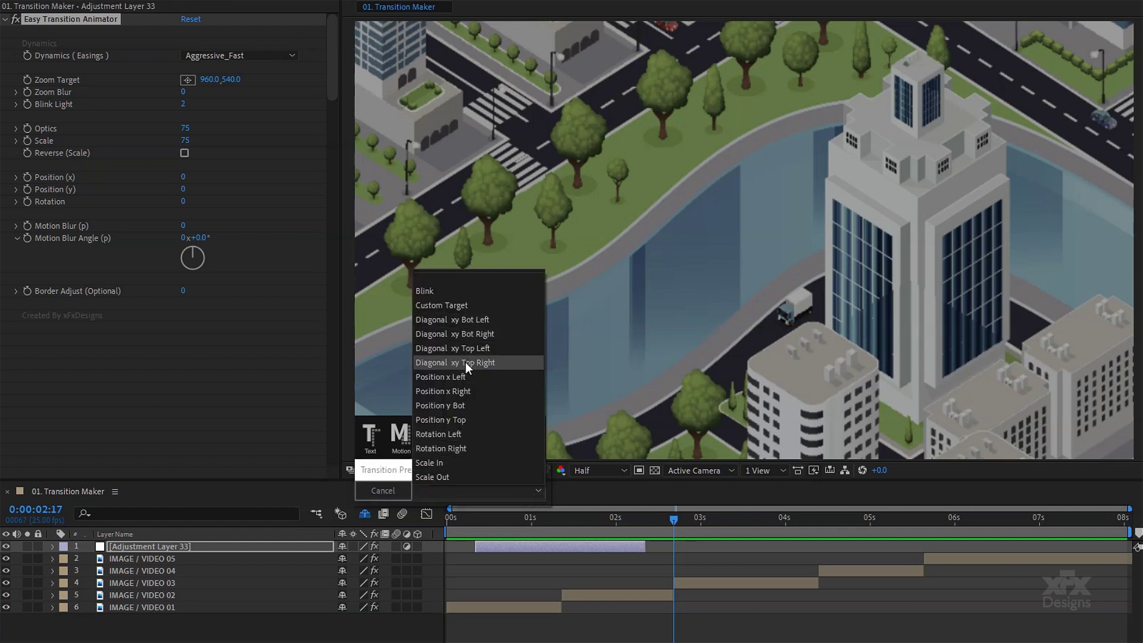
{"action": "left_click", "coordinate": [472, 462]}
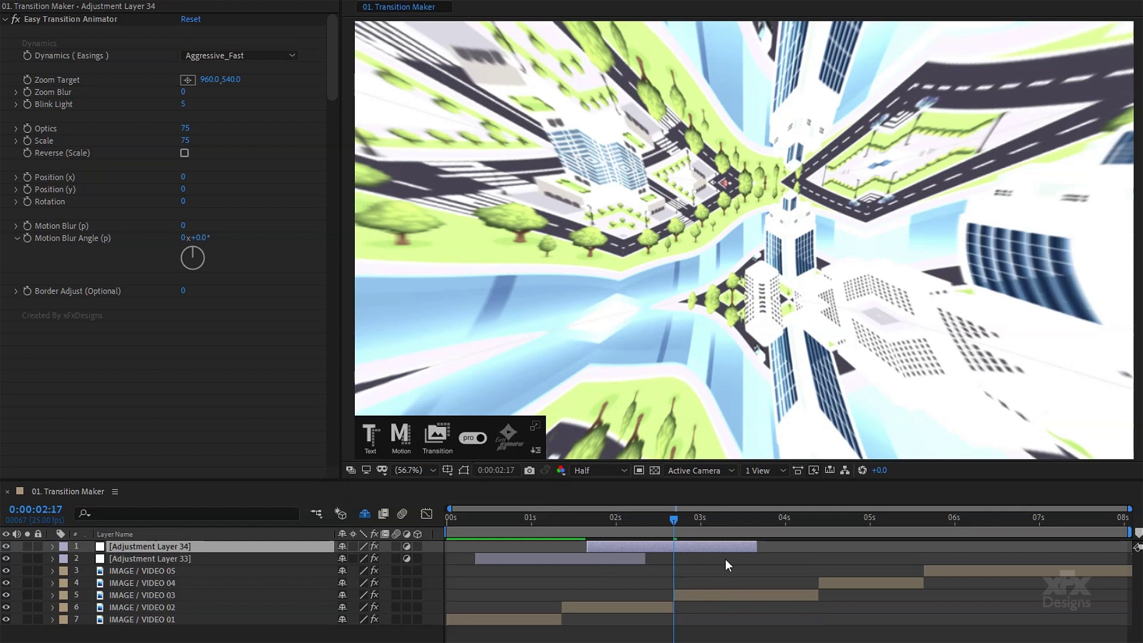
{"action": "left_click", "coordinate": [183, 105]}
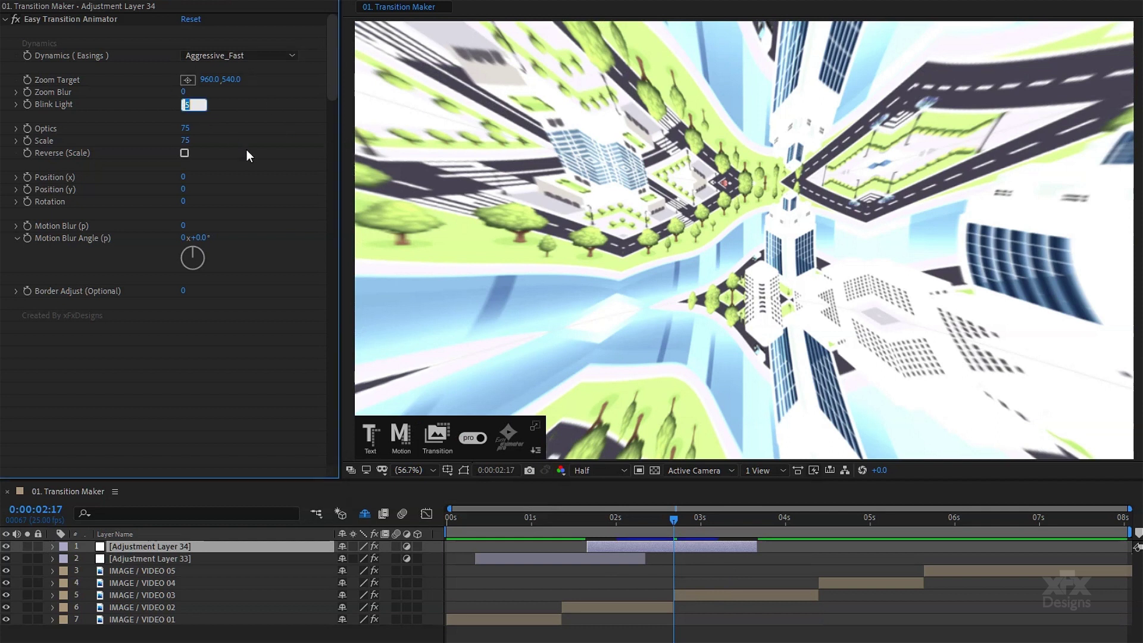
{"action": "type", "text": "2"}
{"action": "key", "text": "Return"}
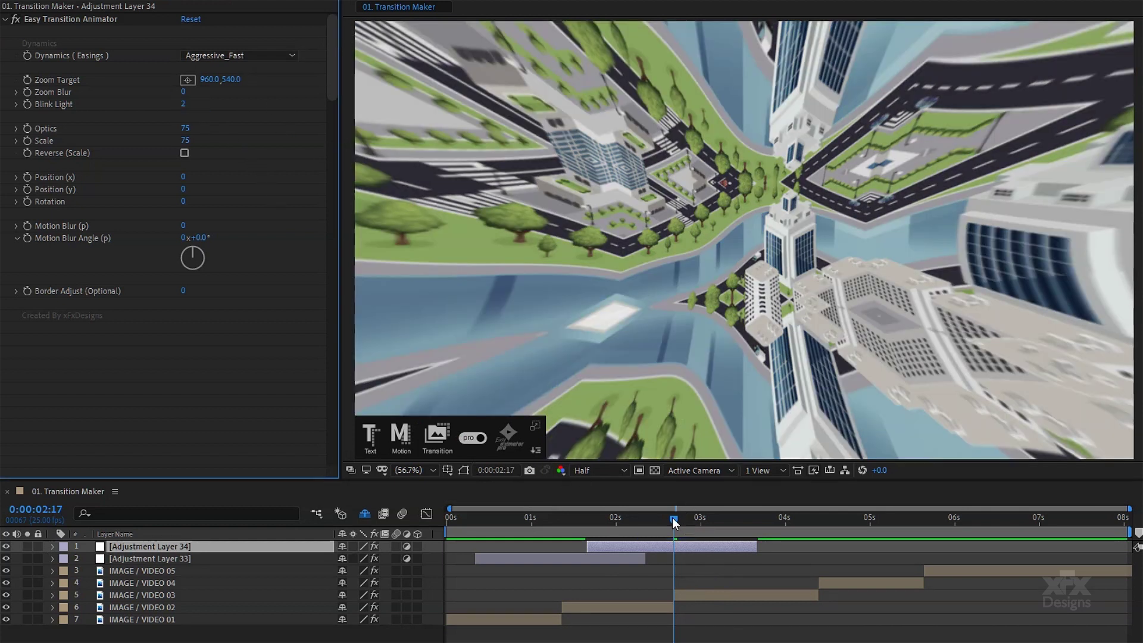
Aim the Zoom Target at the map's arrow marker (1064.1, 767.6) and preview the transition.
{"action": "mouse_move", "coordinate": [673, 517]}
{"action": "left_mouse_down"}
{"action": "mouse_move", "coordinate": [659, 519]}
{"action": "mouse_move", "coordinate": [683, 522]}
{"action": "mouse_move", "coordinate": [629, 518]}
{"action": "mouse_move", "coordinate": [660, 519]}
{"action": "left_mouse_up"}
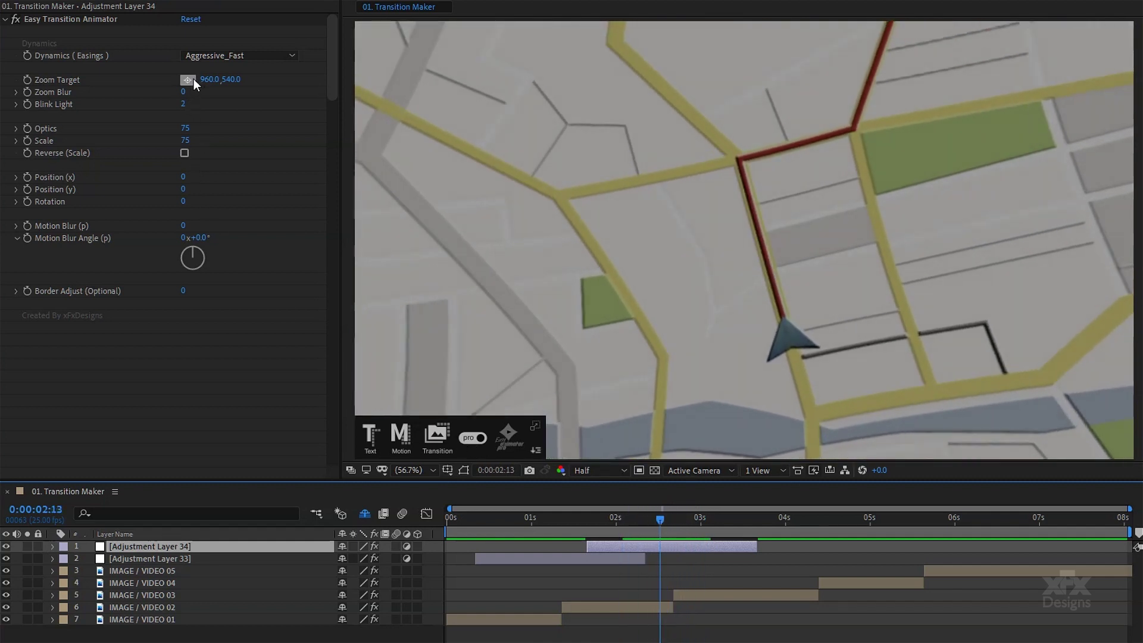
{"action": "mouse_move", "coordinate": [655, 520]}
{"action": "left_mouse_down"}
{"action": "mouse_move", "coordinate": [625, 521]}
{"action": "mouse_move", "coordinate": [660, 521]}
{"action": "left_mouse_up"}
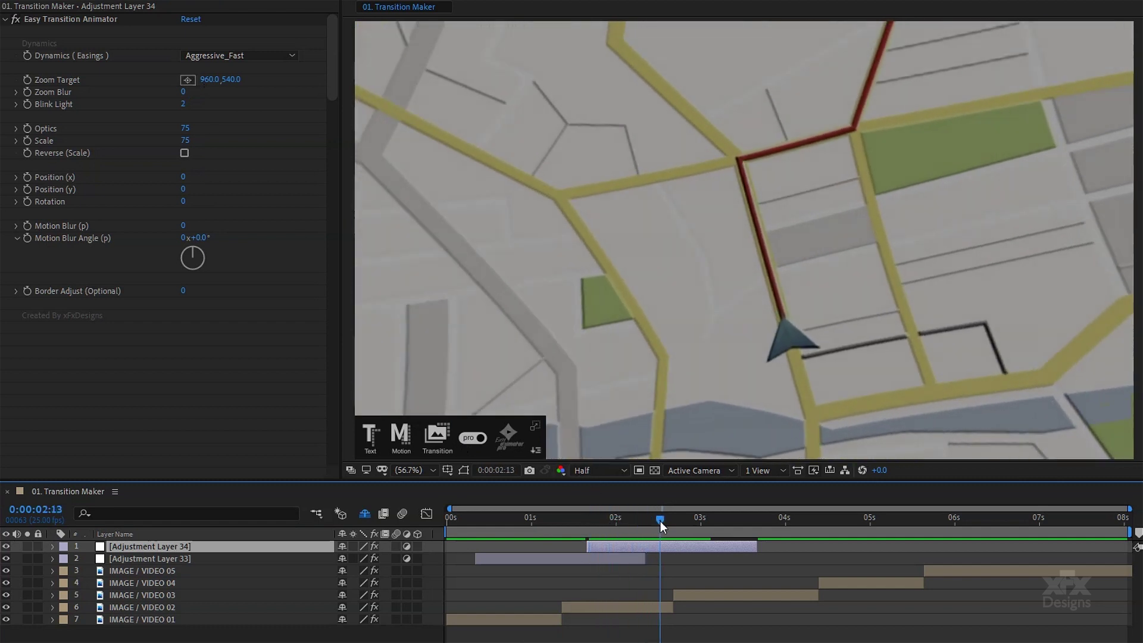
{"action": "left_click", "coordinate": [187, 80]}
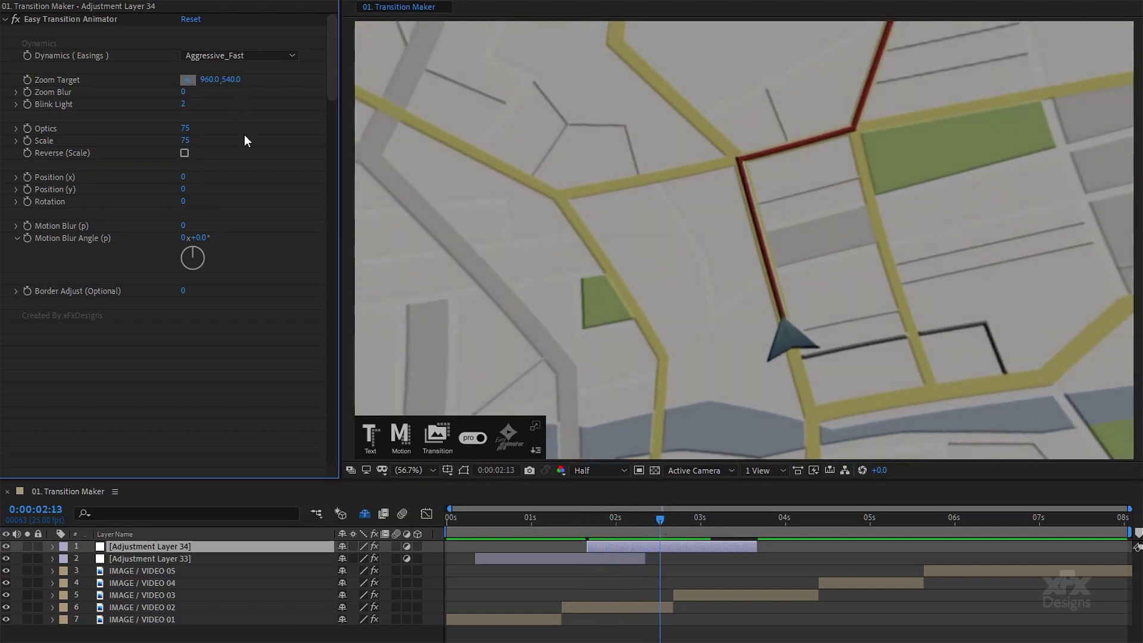
{"action": "left_click", "coordinate": [789, 339]}
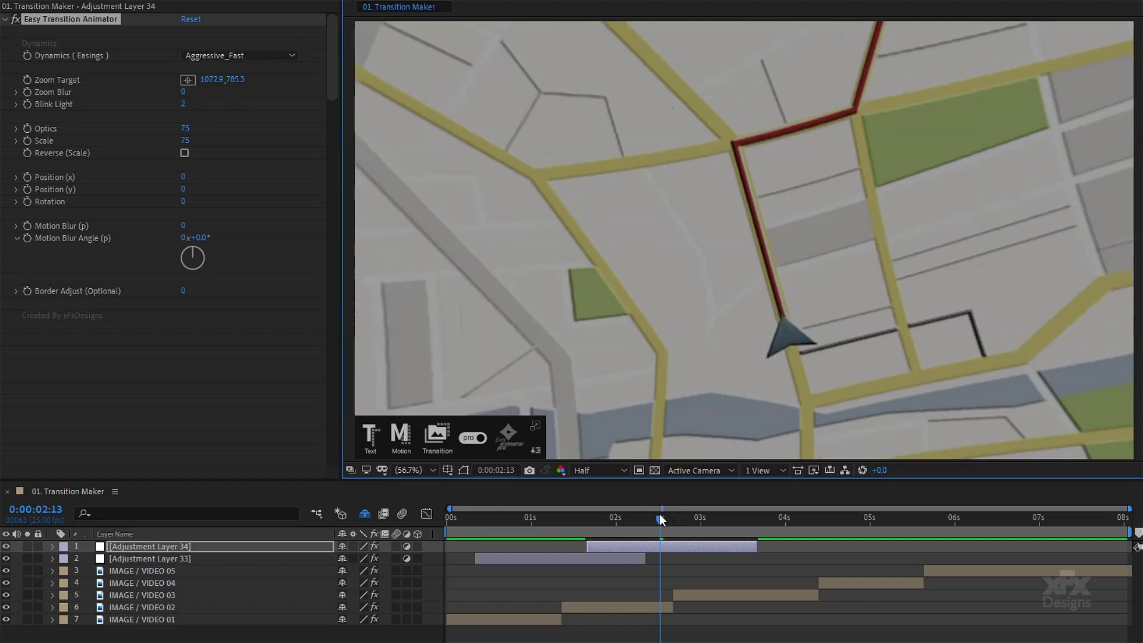
{"action": "key", "text": "space"}
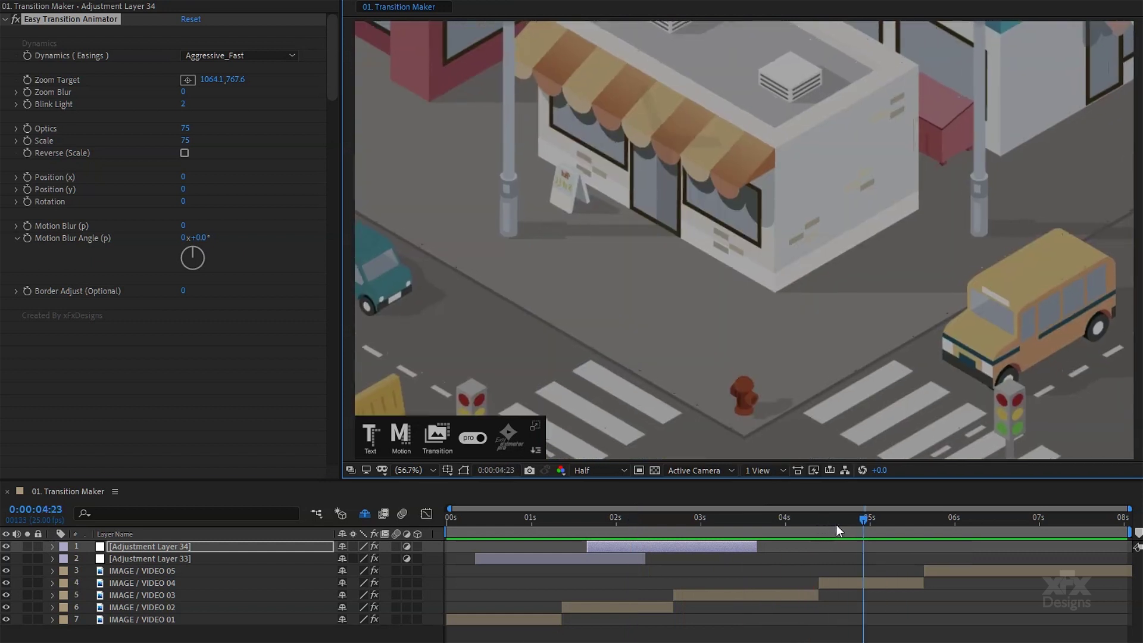
Apply the vertical Position y transition preset to Adjustment Layer 35 near 0:00:04:10.
{"action": "left_click_drag", "start_coordinate": [836, 527], "coordinate": [821, 527]}
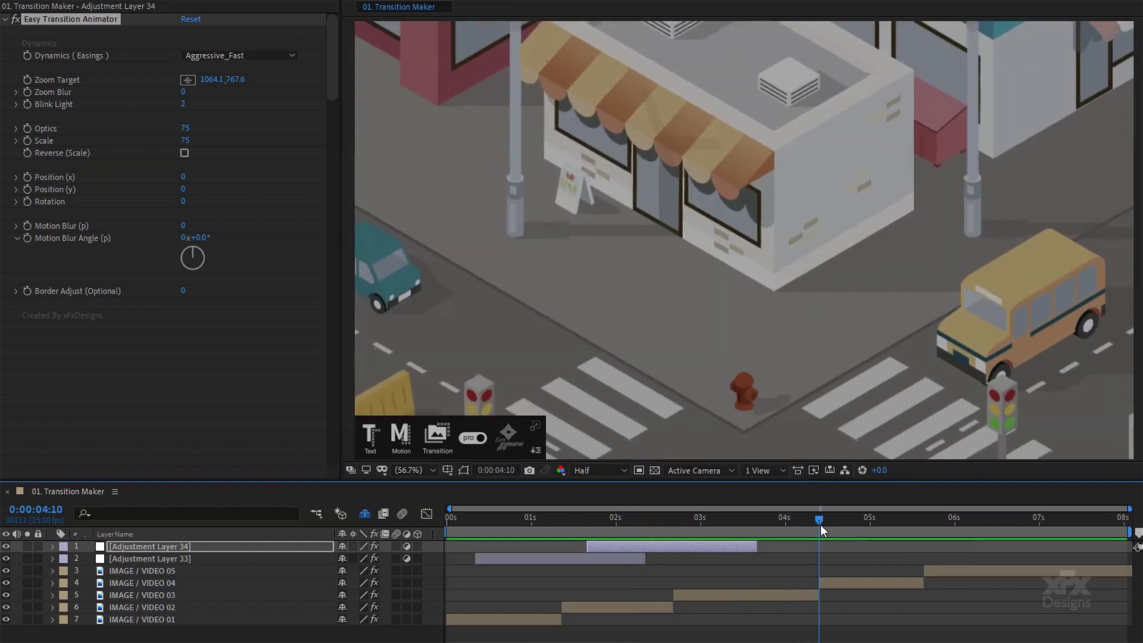
{"action": "left_click", "coordinate": [432, 433]}
{"action": "left_click", "coordinate": [506, 491]}
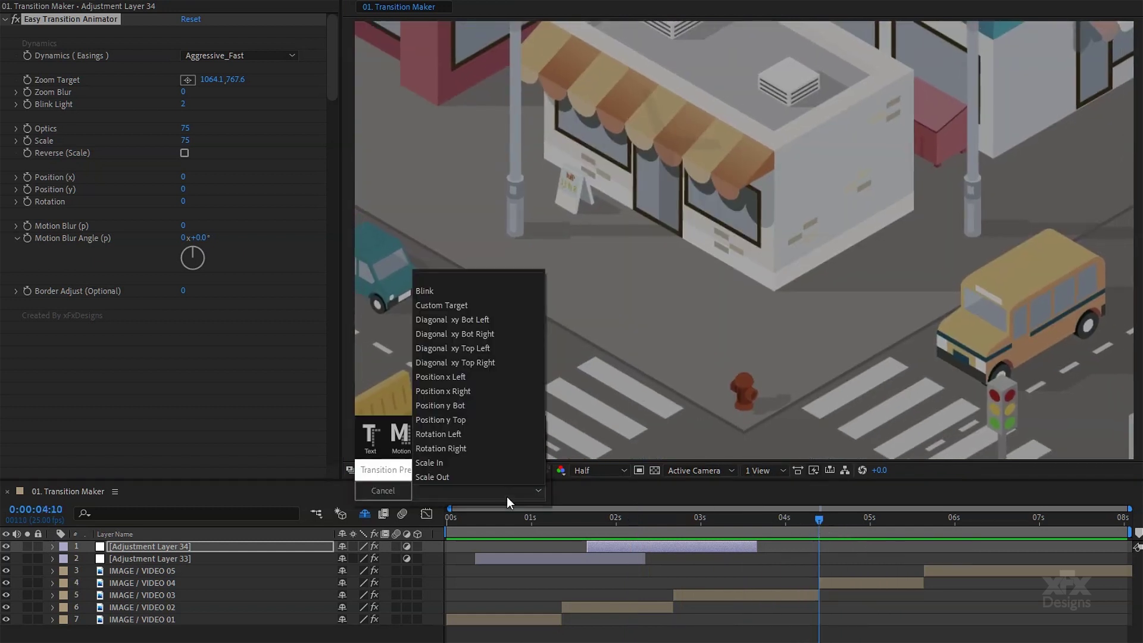
{"action": "left_click", "coordinate": [457, 405]}
{"action": "left_click", "coordinate": [759, 518]}
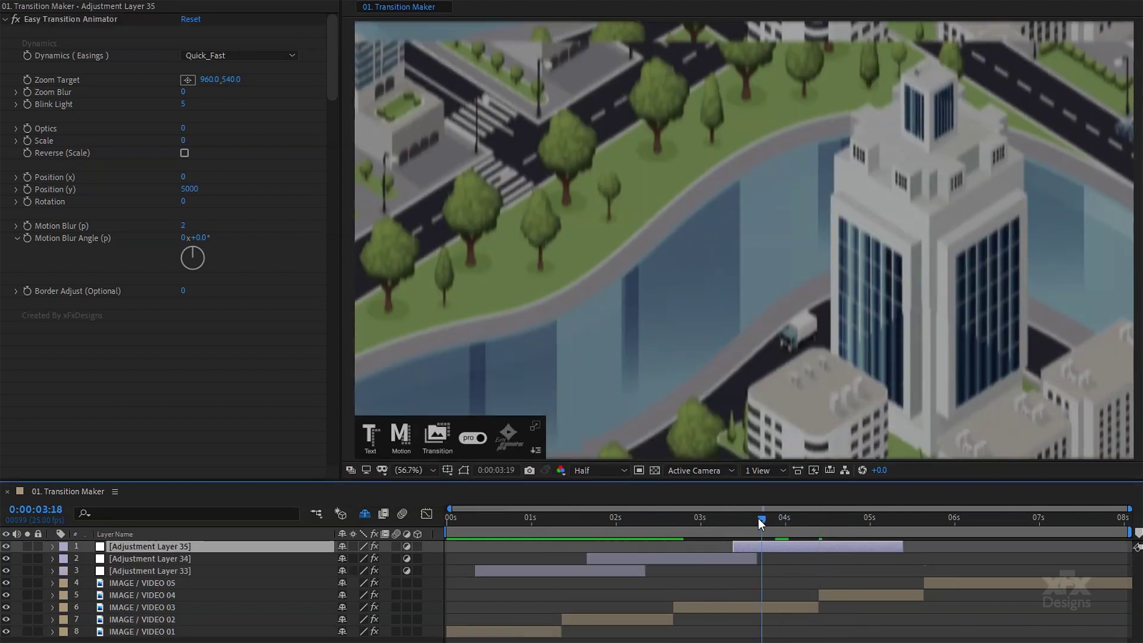
{"action": "left_click", "coordinate": [884, 518]}
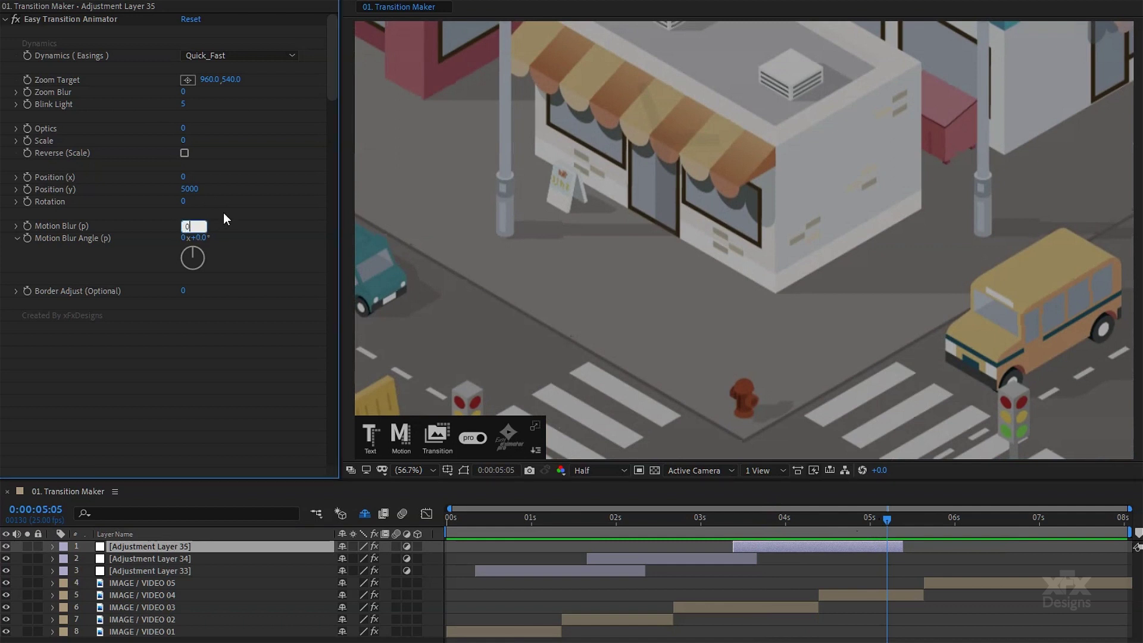
Set Position (y) to -2800 and the easing to Aggressive_Fast.
{"action": "left_click", "coordinate": [189, 189]}
{"action": "type", "text": "-2800"}
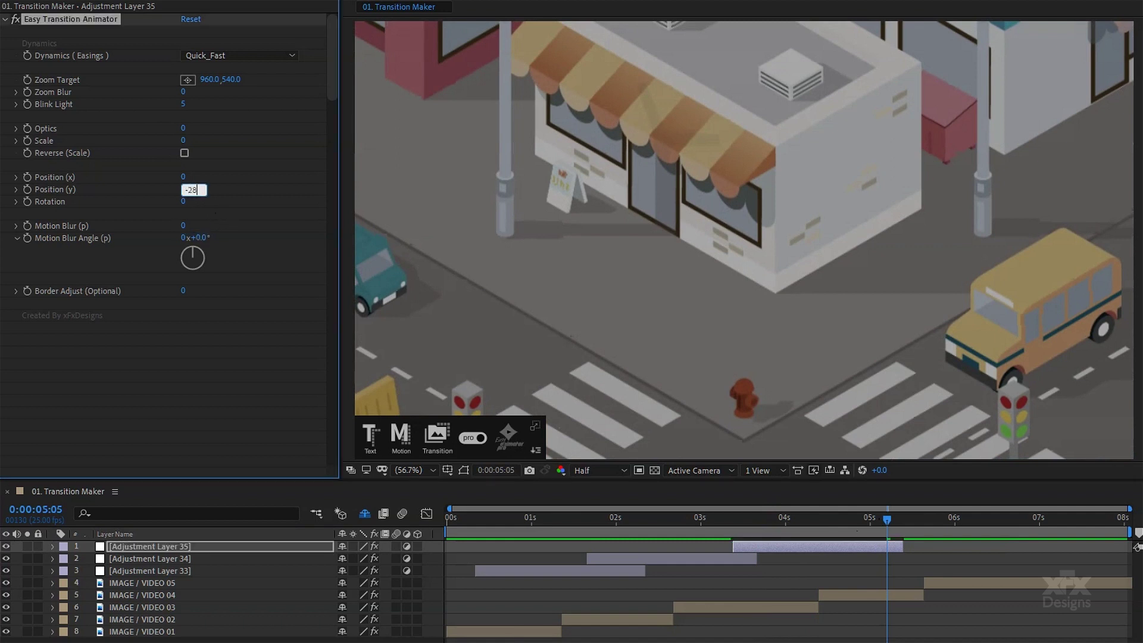
{"action": "left_click", "coordinate": [241, 200]}
{"action": "left_click", "coordinate": [219, 55]}
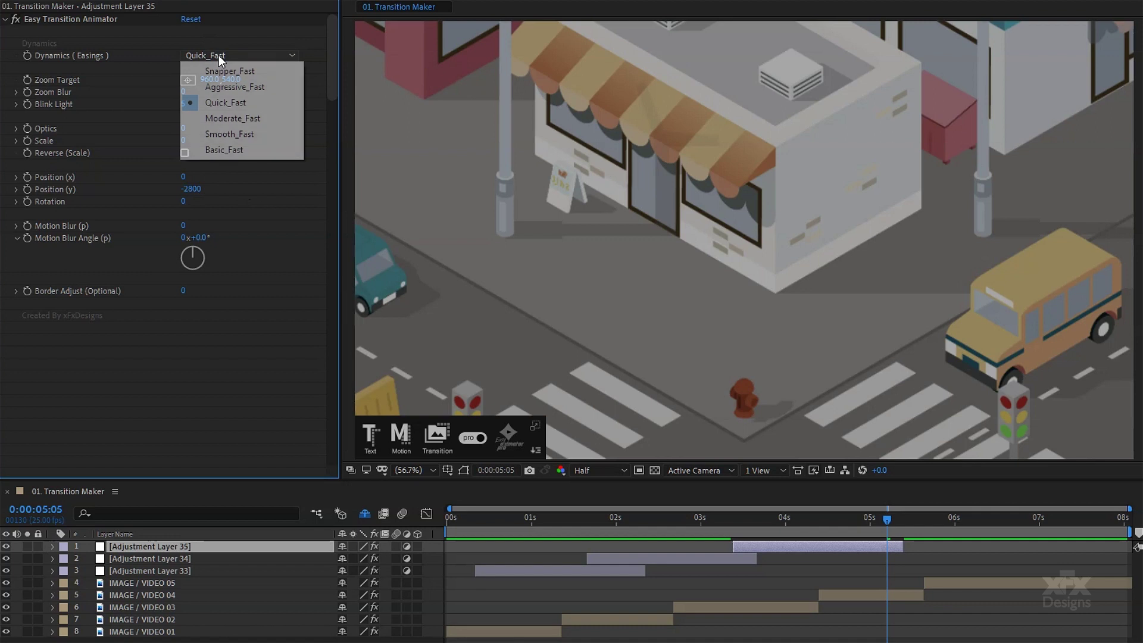
{"action": "left_click", "coordinate": [230, 87]}
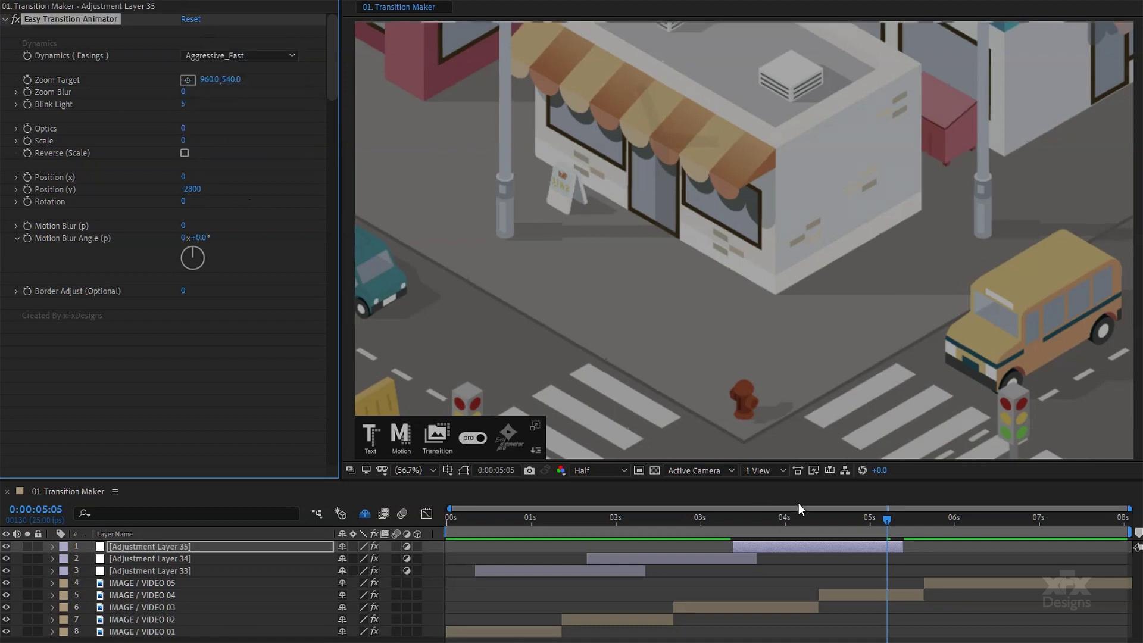
Preview the vertical slide transition from 0:00:03:10.
{"action": "left_click", "coordinate": [735, 518]}
{"action": "key", "text": "space"}
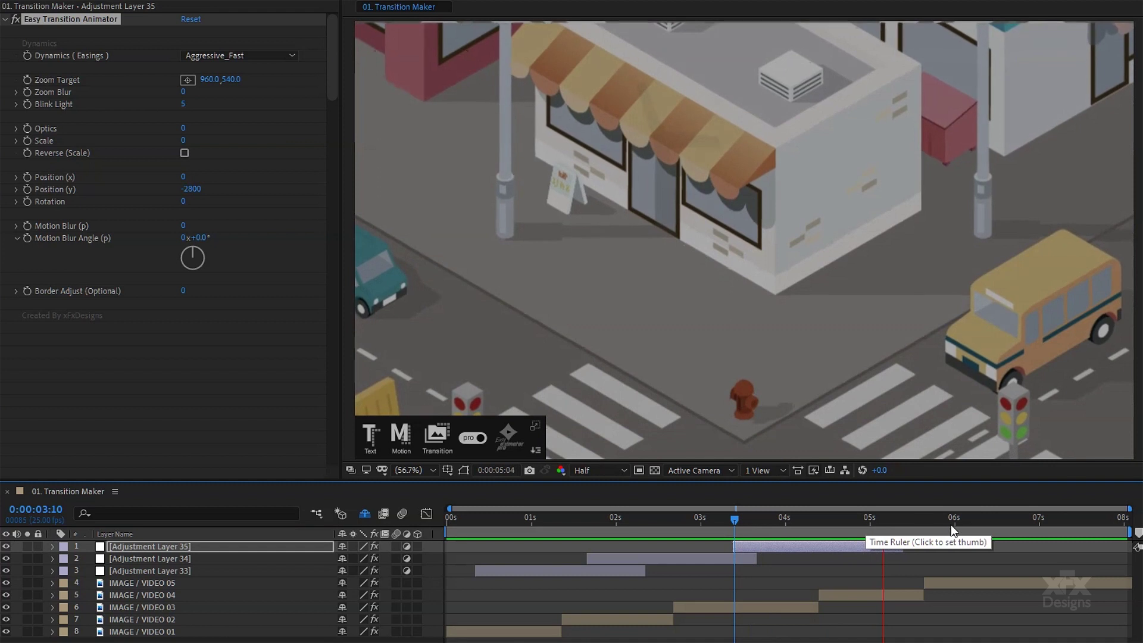
{"action": "left_click_drag", "start_coordinate": [913, 519], "coordinate": [919, 523]}
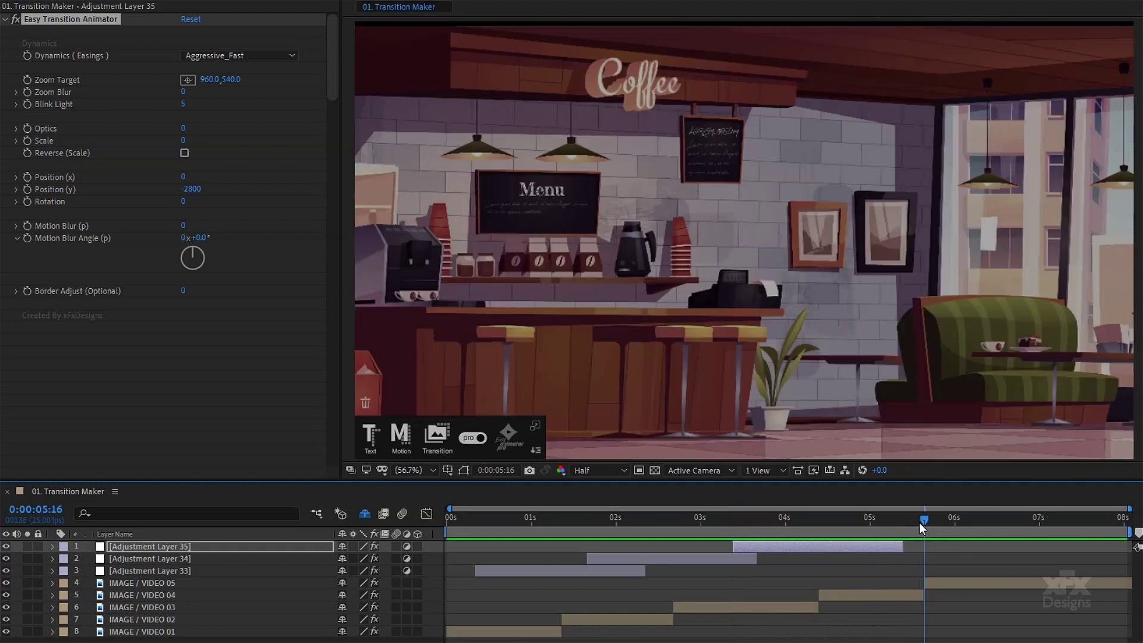
Apply the Rotation Left transition preset to Adjustment Layer 36 and raise Optics to 60.
{"action": "left_click", "coordinate": [430, 437]}
{"action": "left_click", "coordinate": [456, 489]}
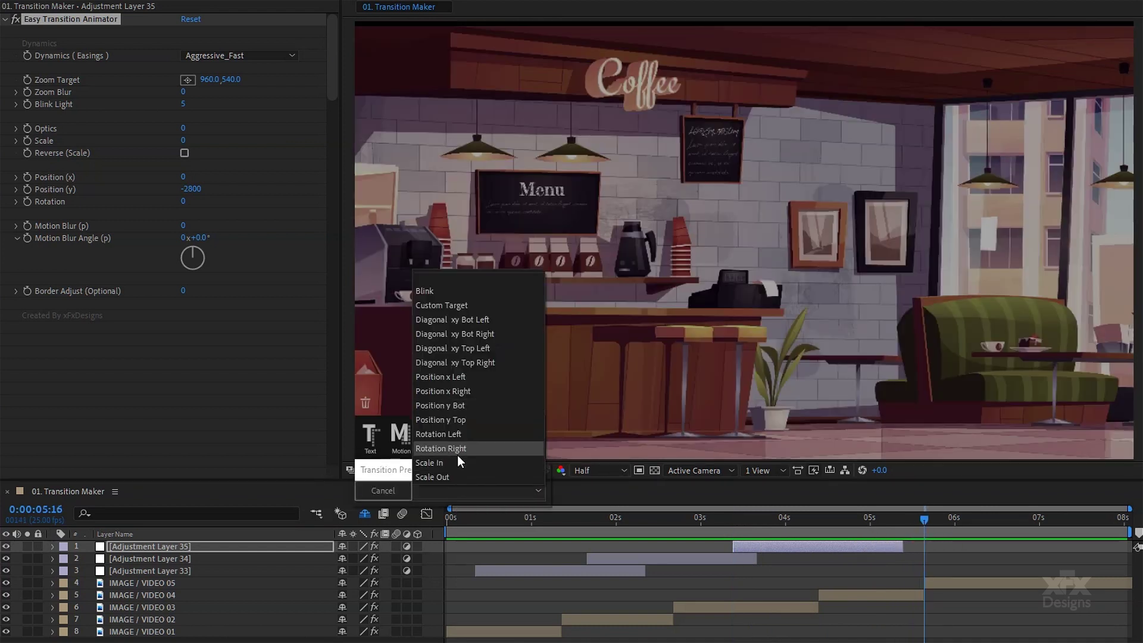
{"action": "left_click", "coordinate": [459, 434]}
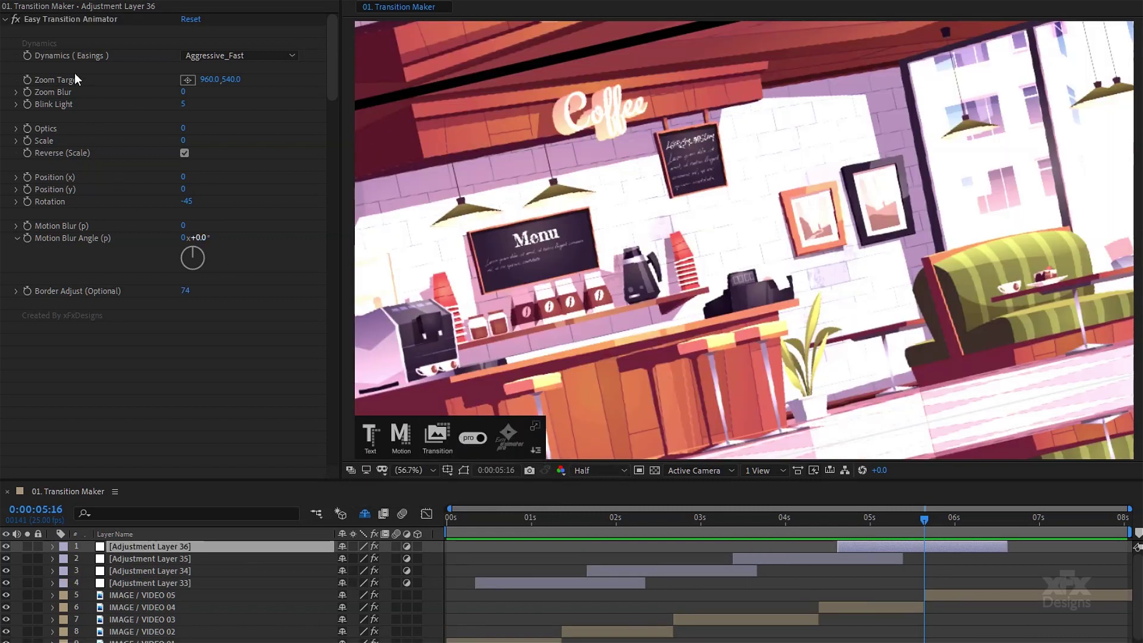
{"action": "left_click_drag", "start_coordinate": [182, 128], "coordinate": [489, 156]}
Set the zoom target to 769.4, 453.5 on the shop front, turn Reverse (Scale) off, and preview.
{"action": "key", "text": "shift+Page_Up"}
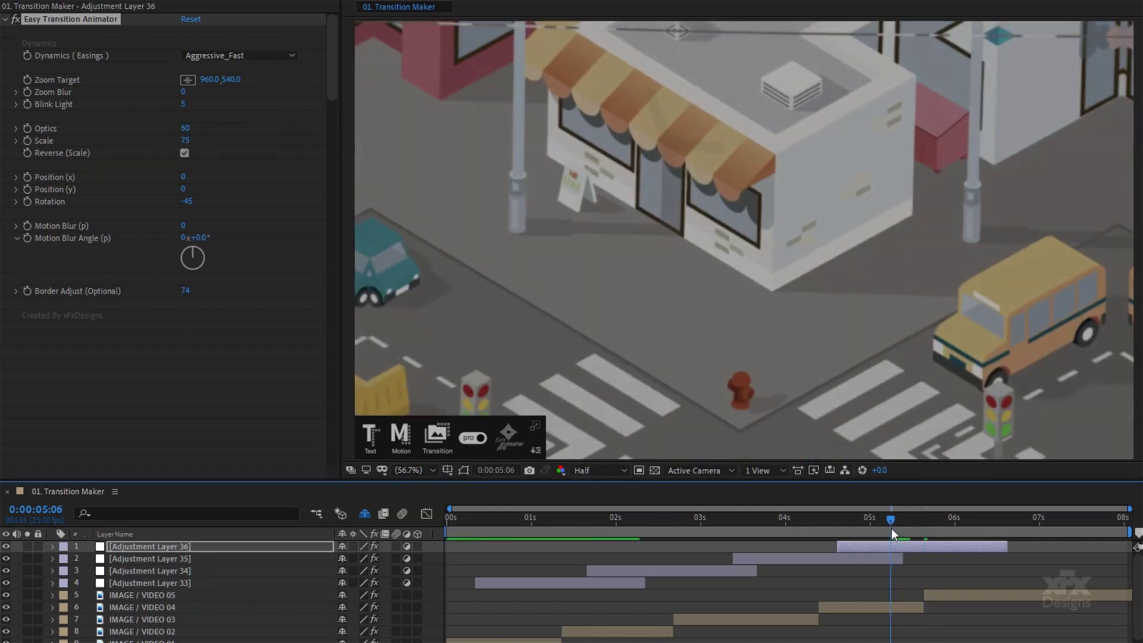
{"action": "left_click", "coordinate": [187, 80]}
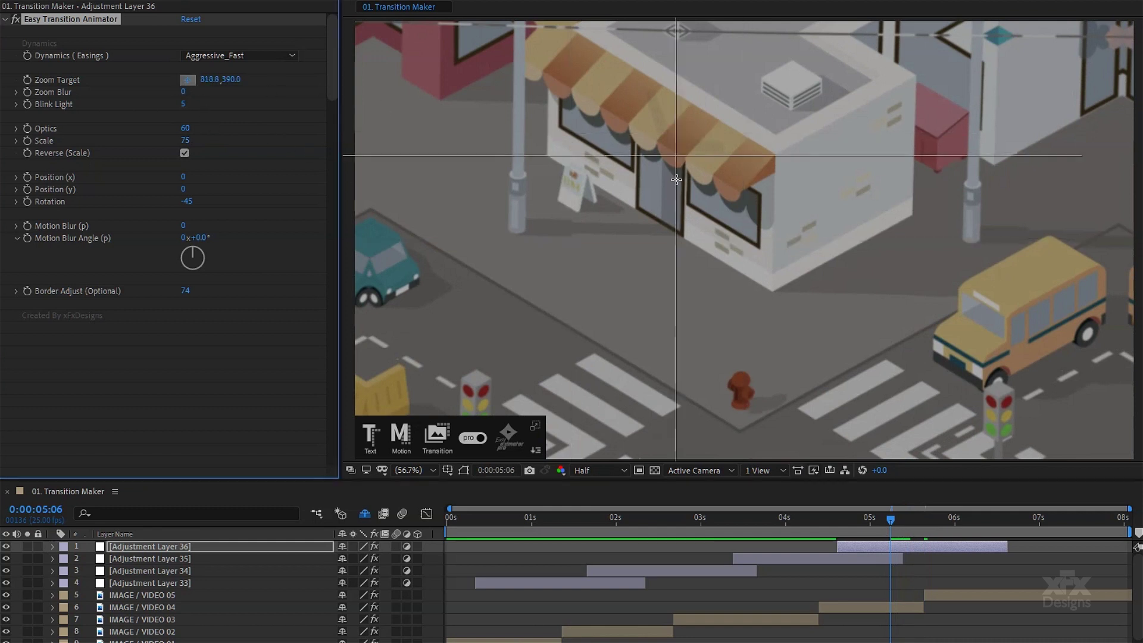
{"action": "left_click", "coordinate": [666, 204]}
{"action": "left_click", "coordinate": [185, 153]}
{"action": "key", "text": "space"}
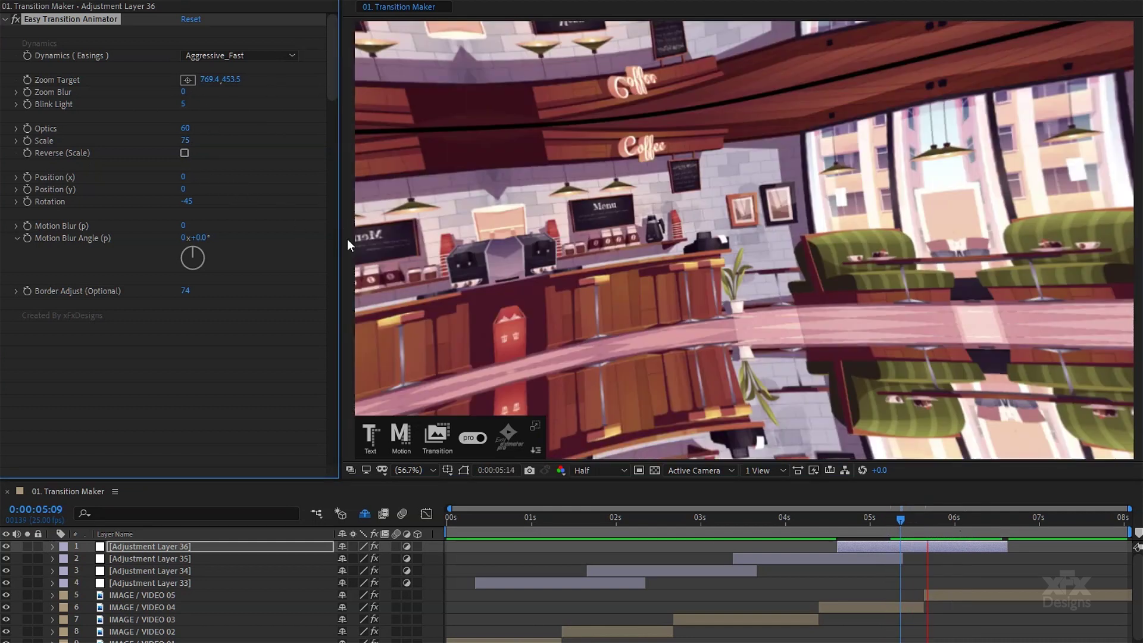